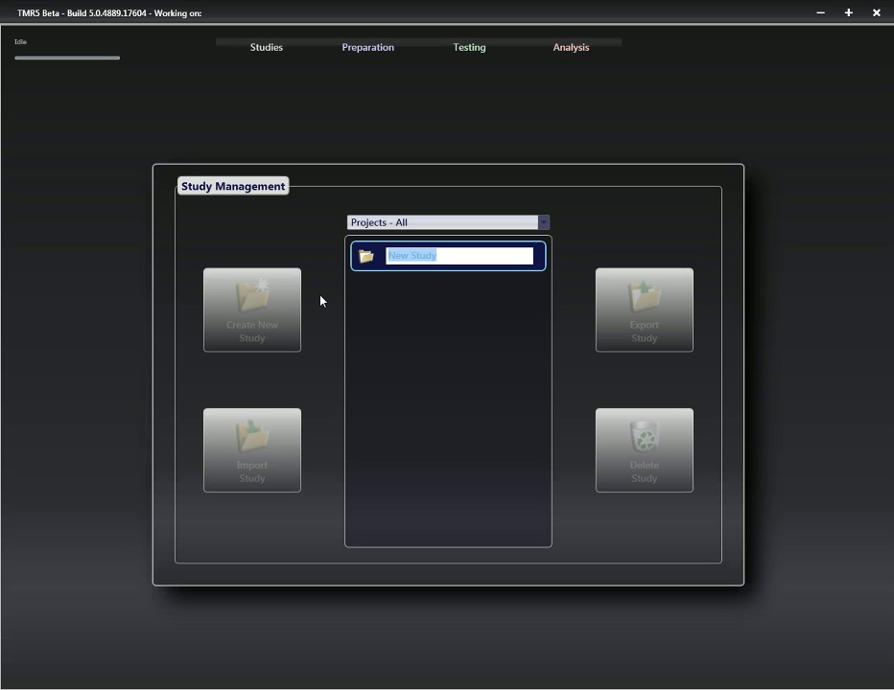
Name the new study "Print Study" and create it
key("BackSpace")
type("Print")
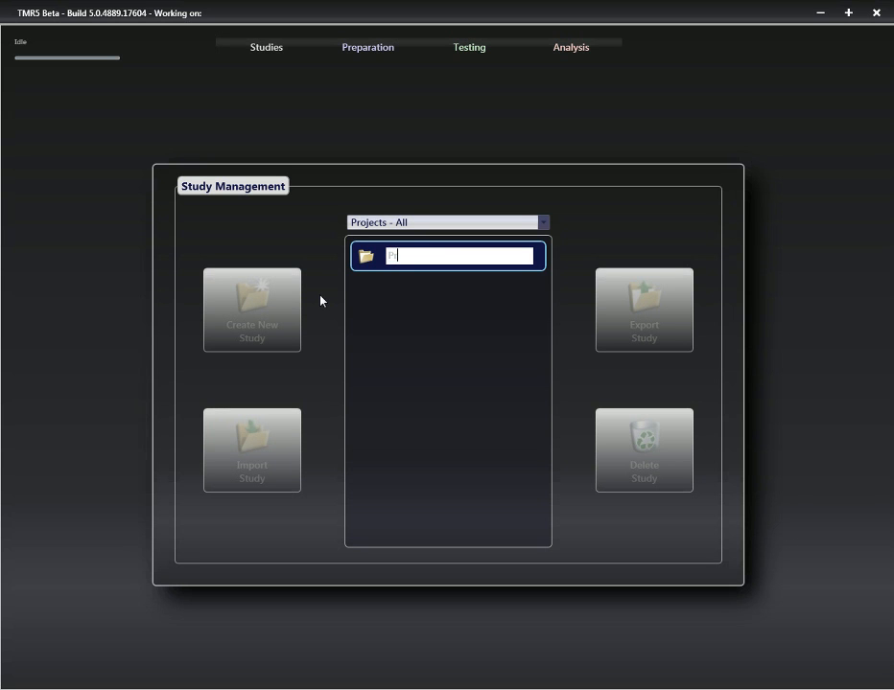
type(" Study")
key("Return")
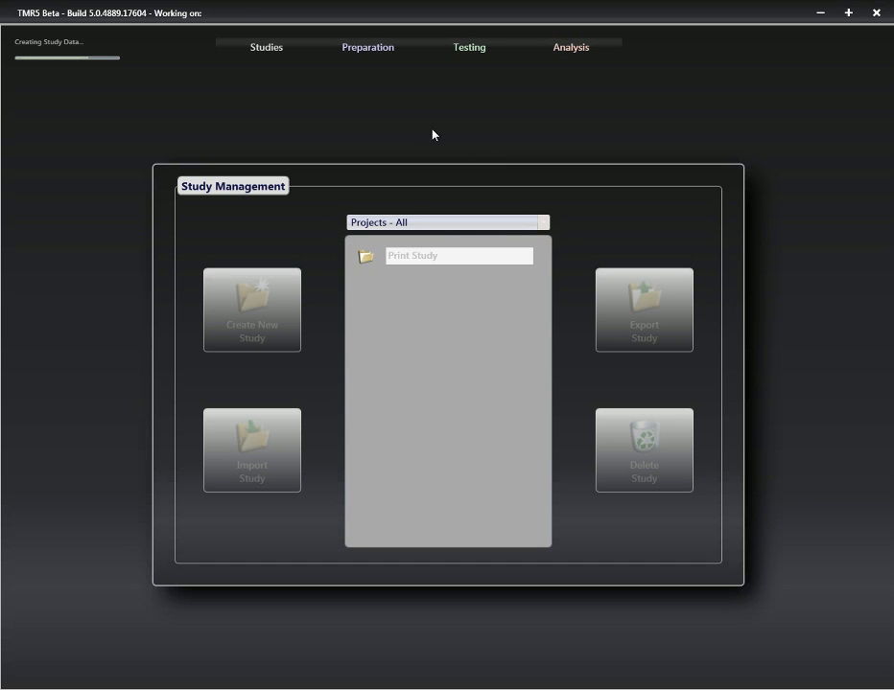
In the study's preparation area, start a questionnaire task for Version(1) and add an Instruction item, opening it for editing
left_click(369, 47)
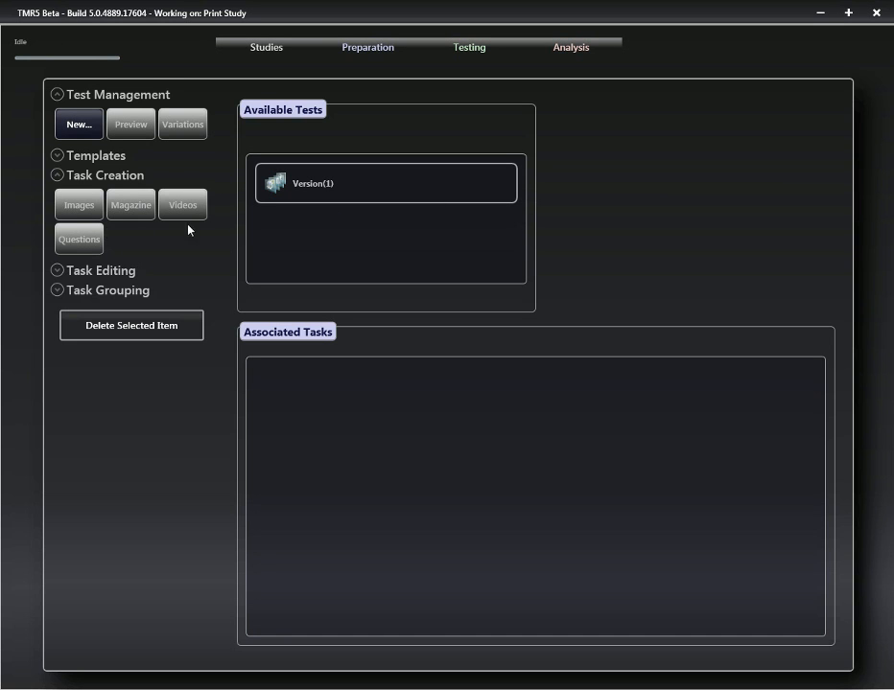
left_click(331, 184)
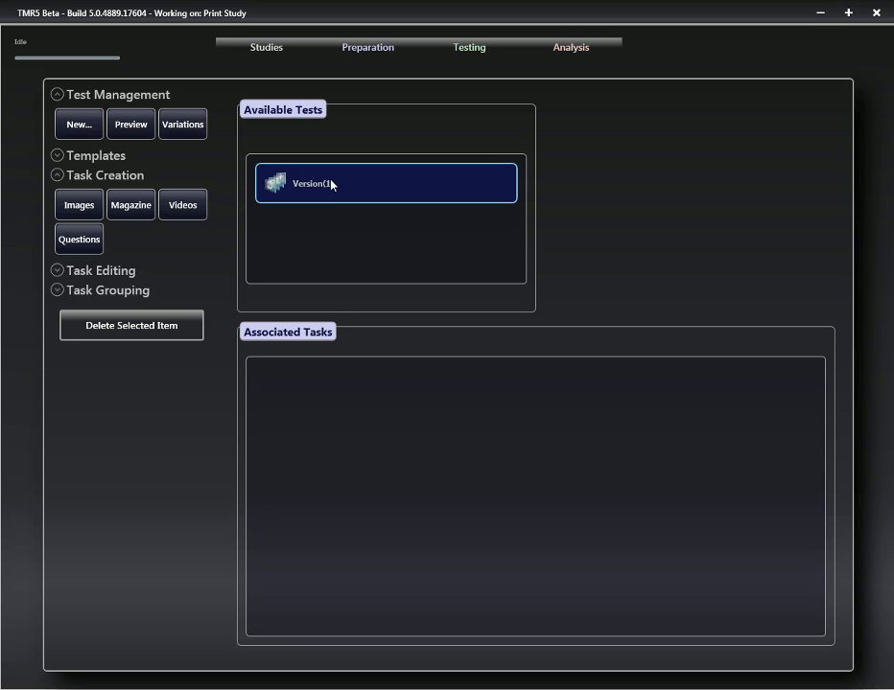
left_click(85, 243)
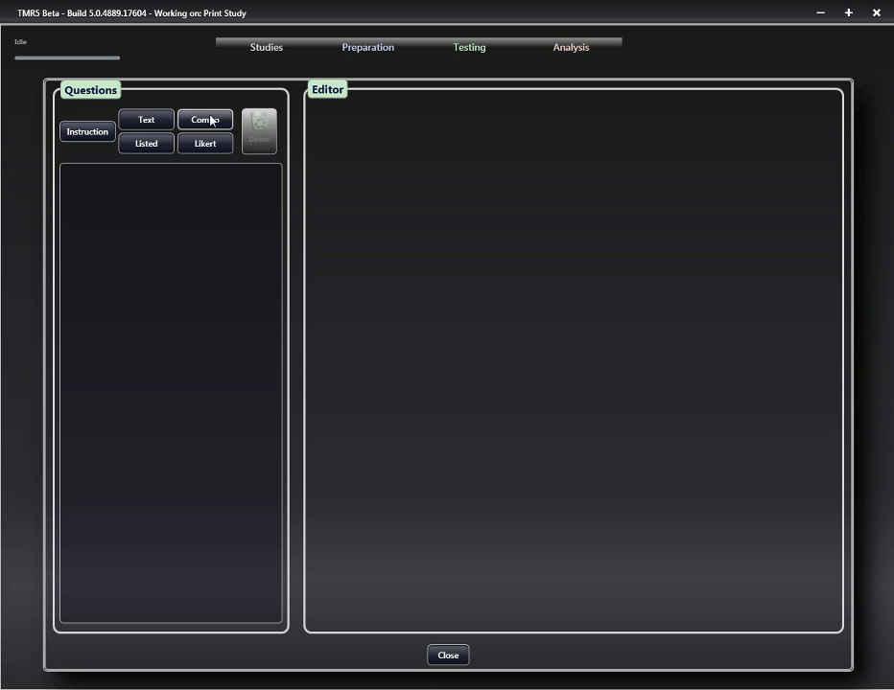
left_click(87, 133)
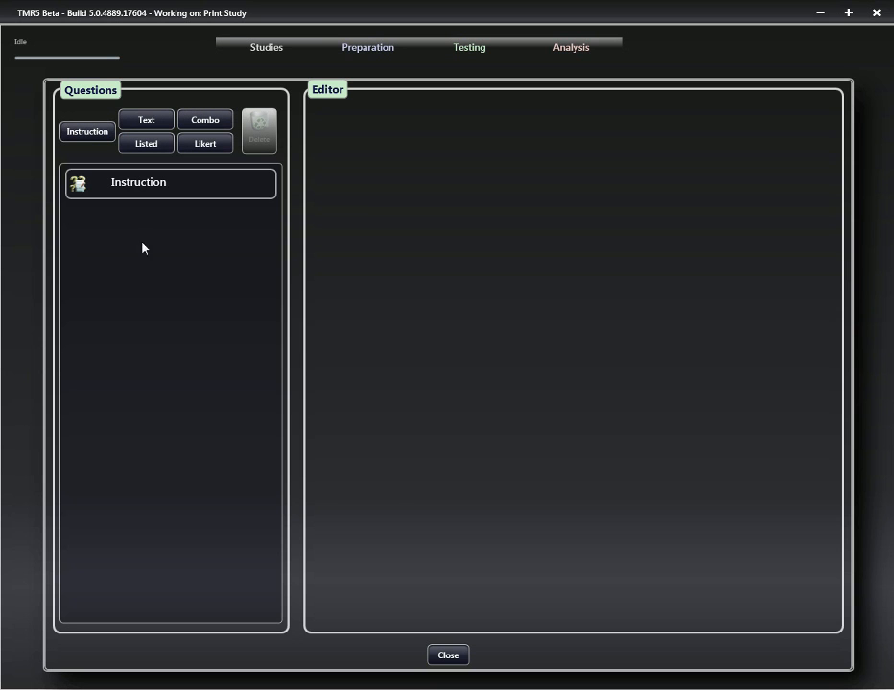
left_click(167, 190)
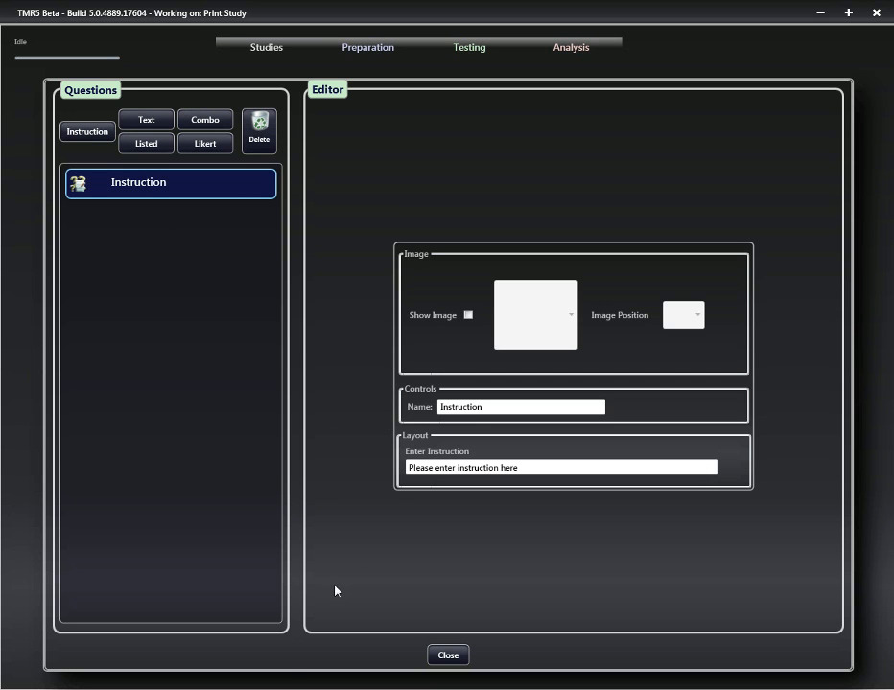
Copy "Magazine Introduction" from the Notepad notes and set it as the instruction item's name
left_click(299, 689)
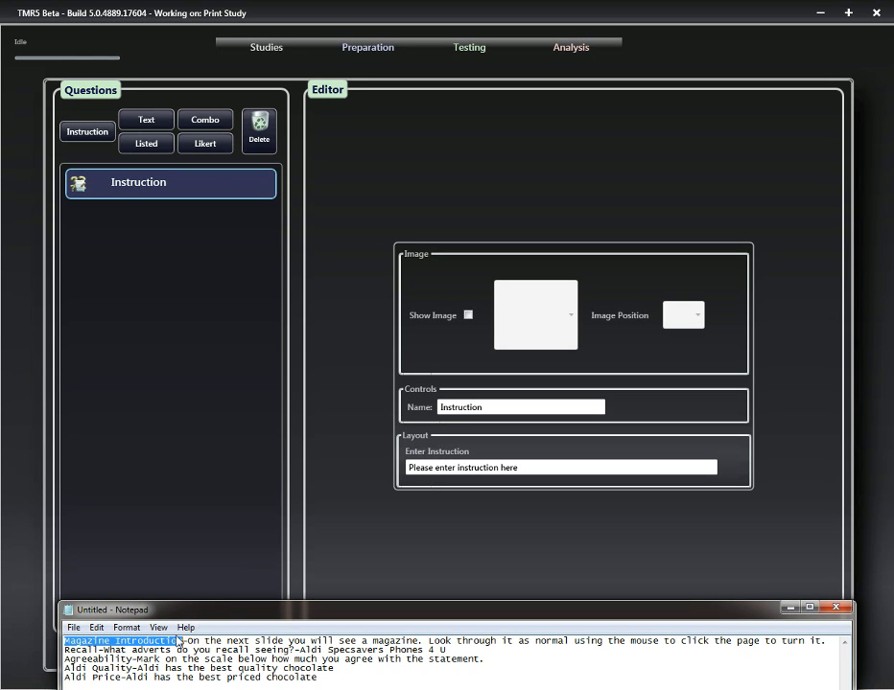
left_click_drag(492, 409, 401, 407)
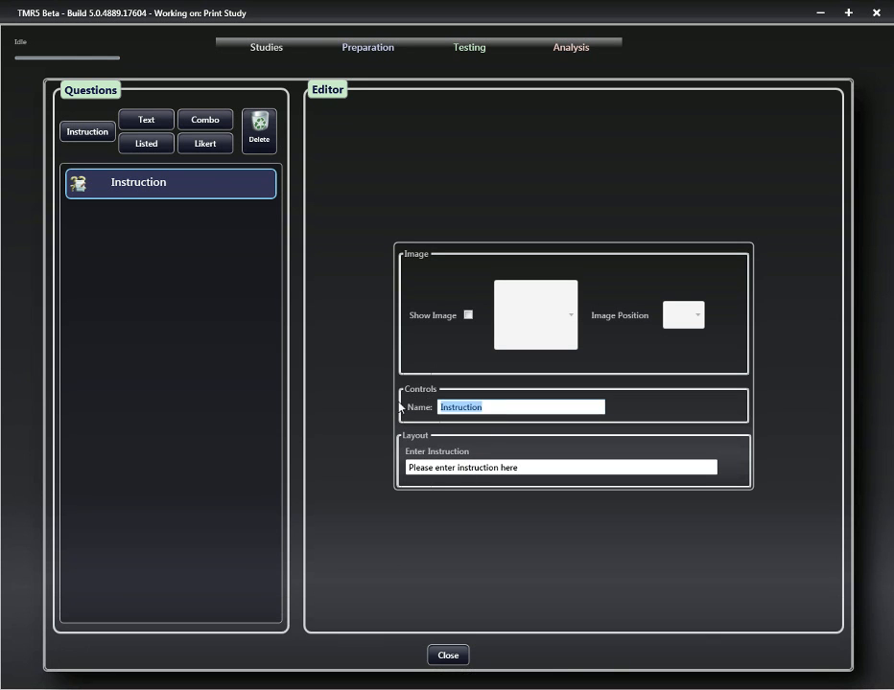
type("Magazine Introduction")
Replace the placeholder instruction text with the "On the next slide you will see a magazine..." passage from the Notepad notes and close the question editor
key("alt+Tab")
left_click(189, 642)
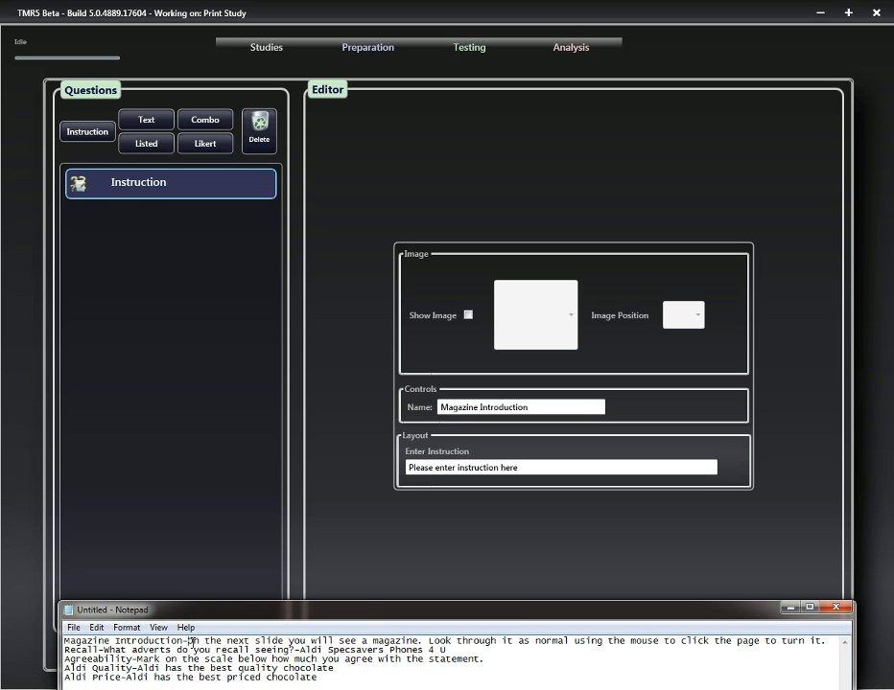
key("shift+End")
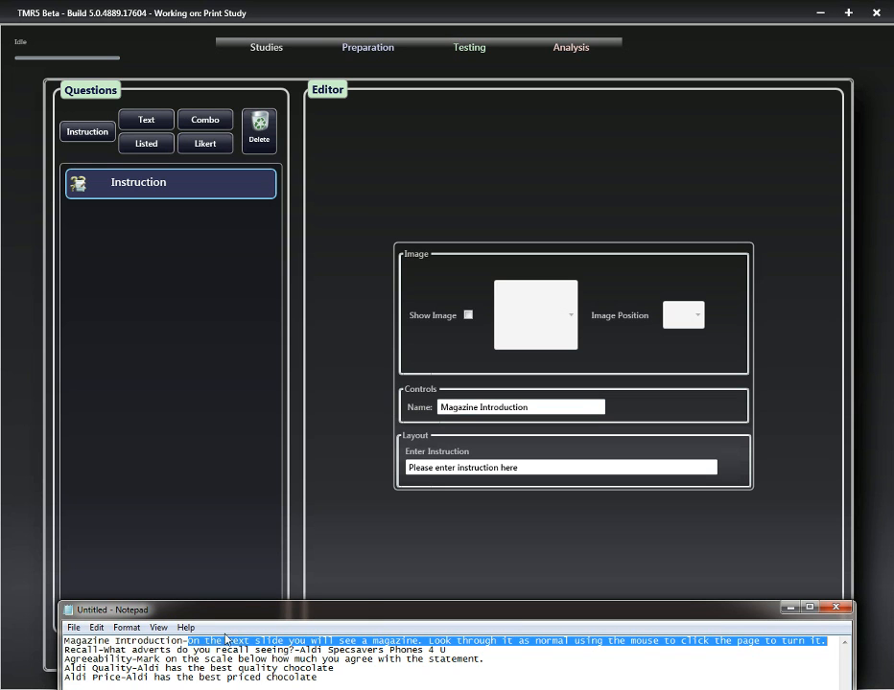
left_click_drag(529, 468, 349, 467)
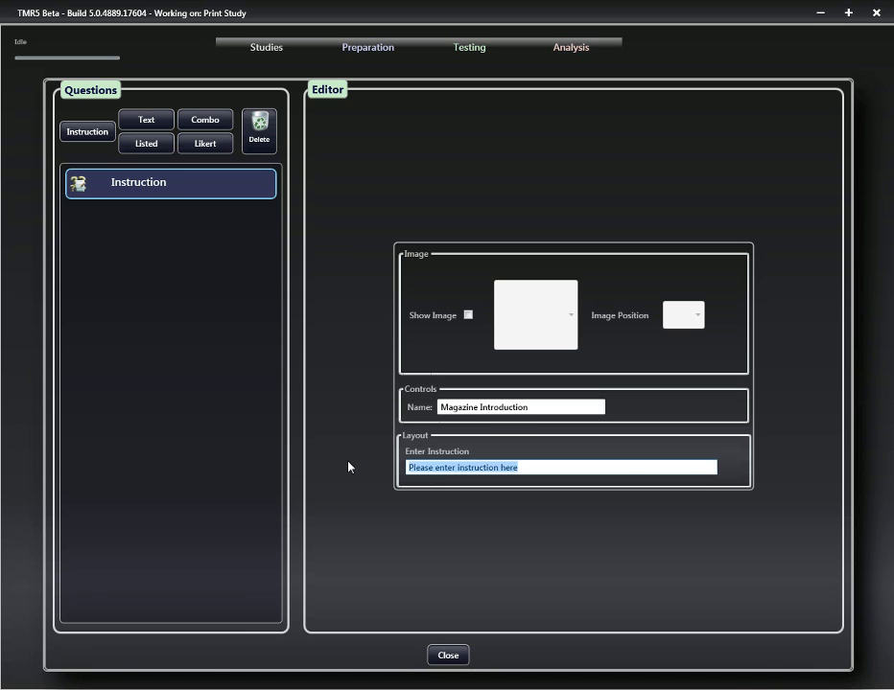
type("On the next slide you will see a magazine. Look through it as normal using the mouse to click the page to turn it.")
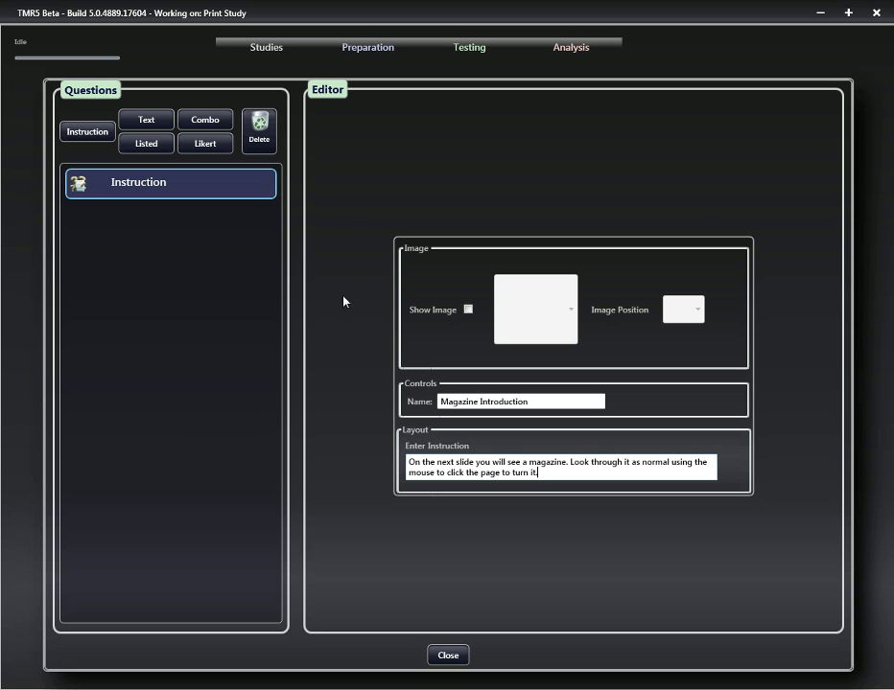
left_click(448, 656)
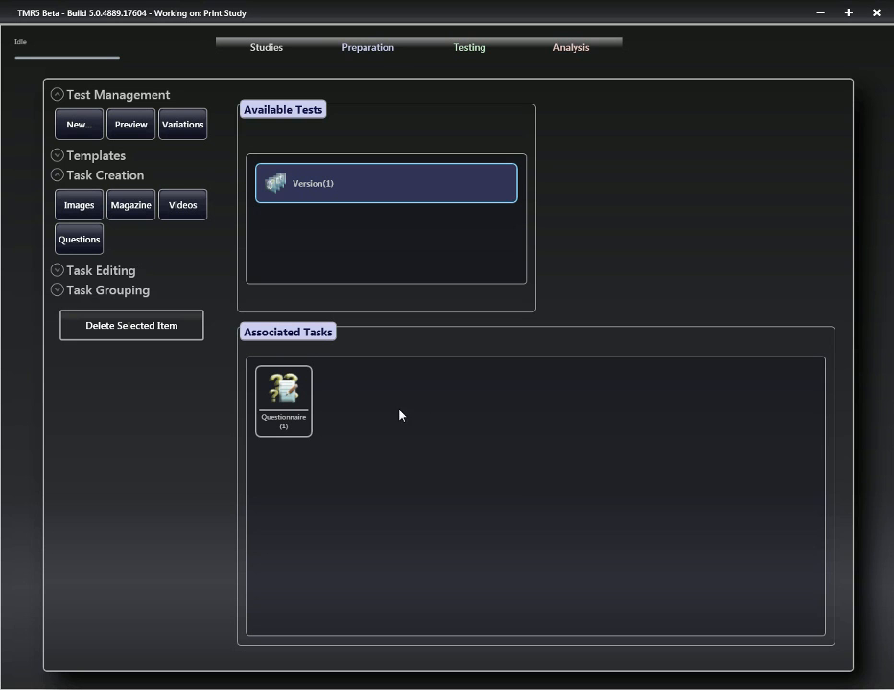
Rename the questionnaire task in the associated tasks as "Magazine Introduction"
left_click(289, 425)
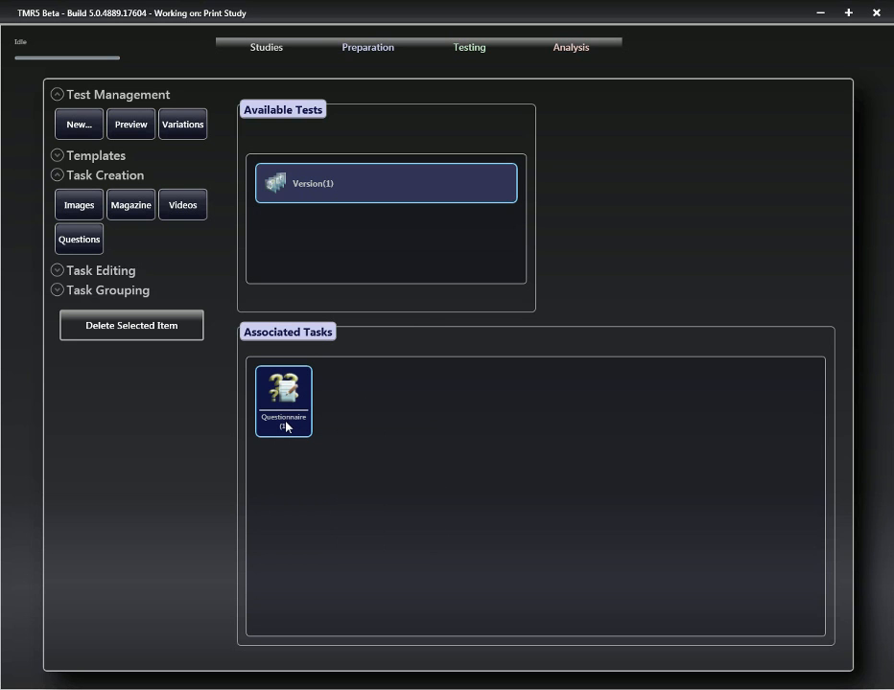
left_click(286, 427)
type("Magazine Introduction")
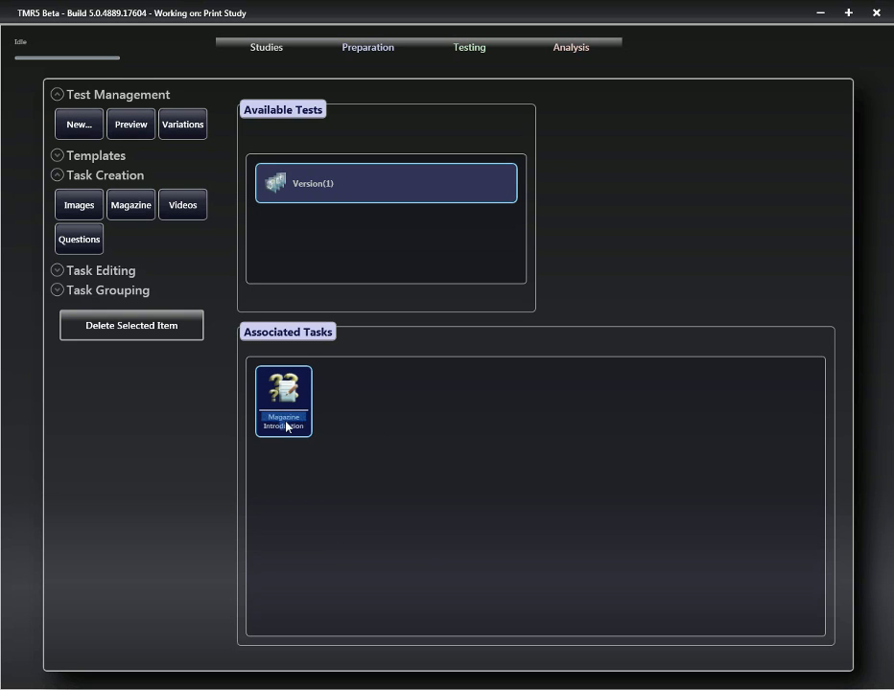
left_click(388, 433)
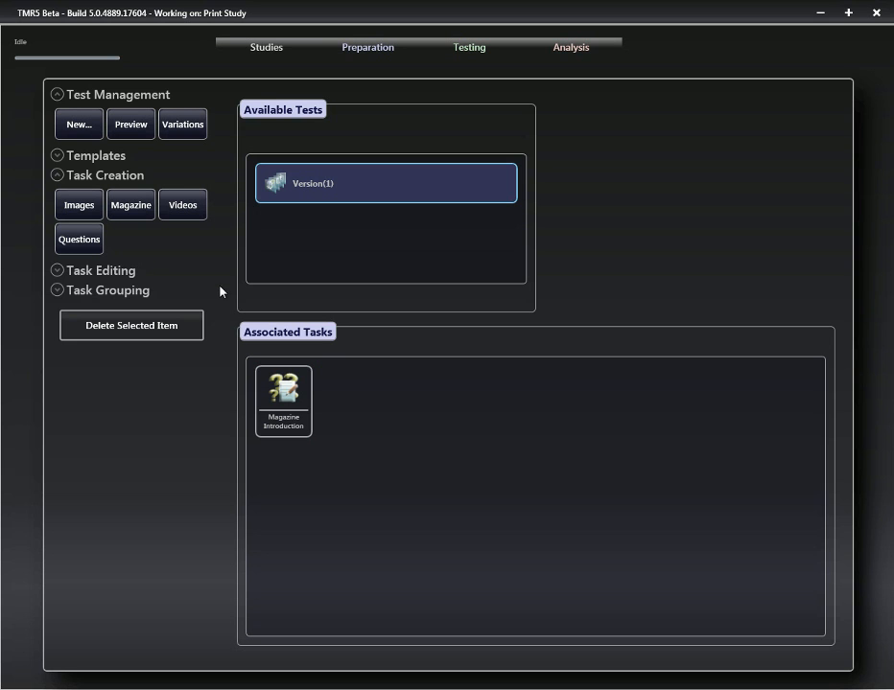
Create a magazine task for Version(1) from all seven PNG images in the Aldi folder
left_click(137, 215)
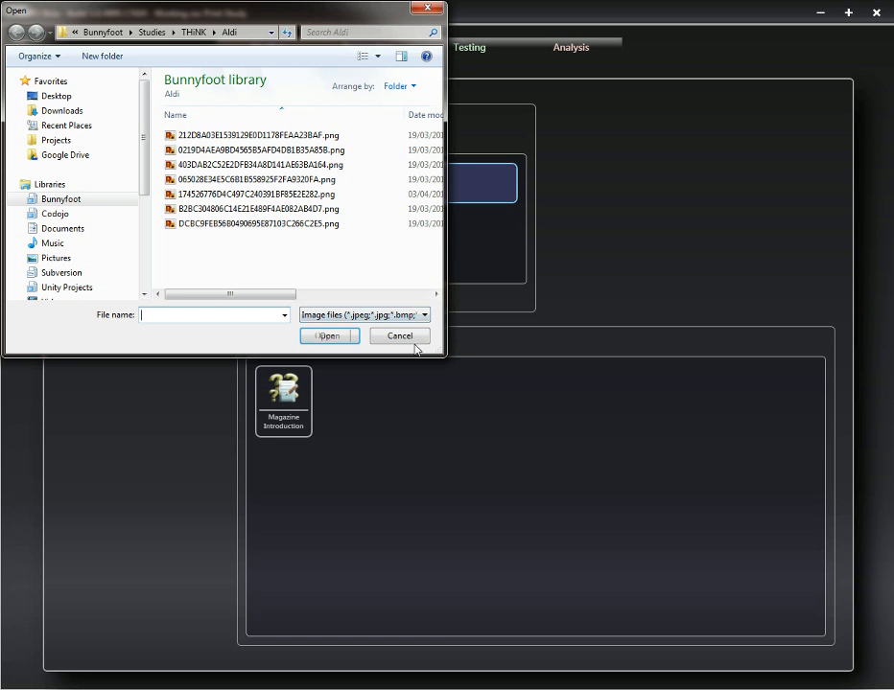
left_click(235, 223)
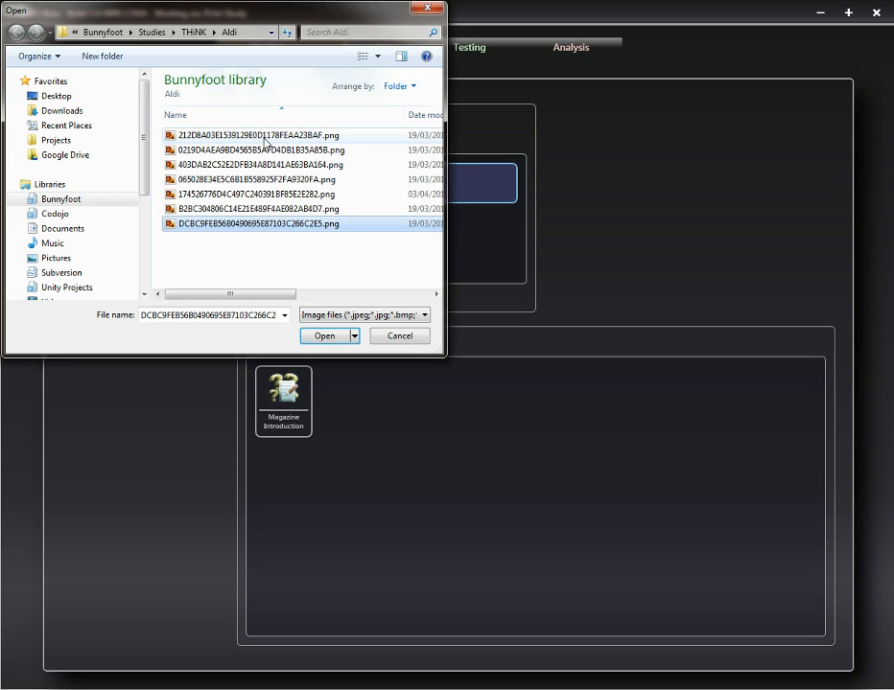
left_click(269, 136, "shift")
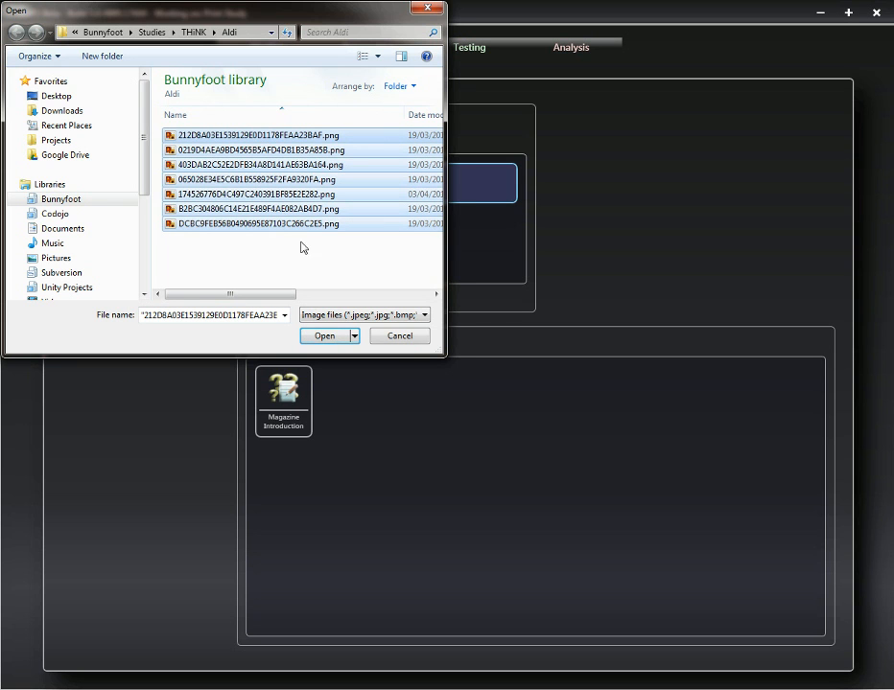
left_click(334, 338)
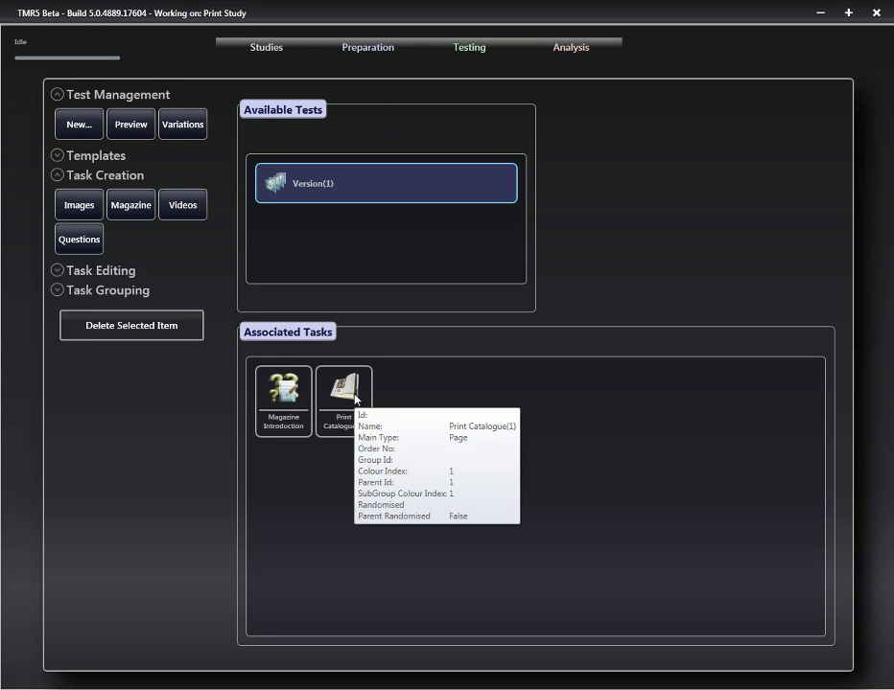
Open the items of the Print Catalogue(1) task and delete the full-page Aldi item Target(5)
left_click(355, 399)
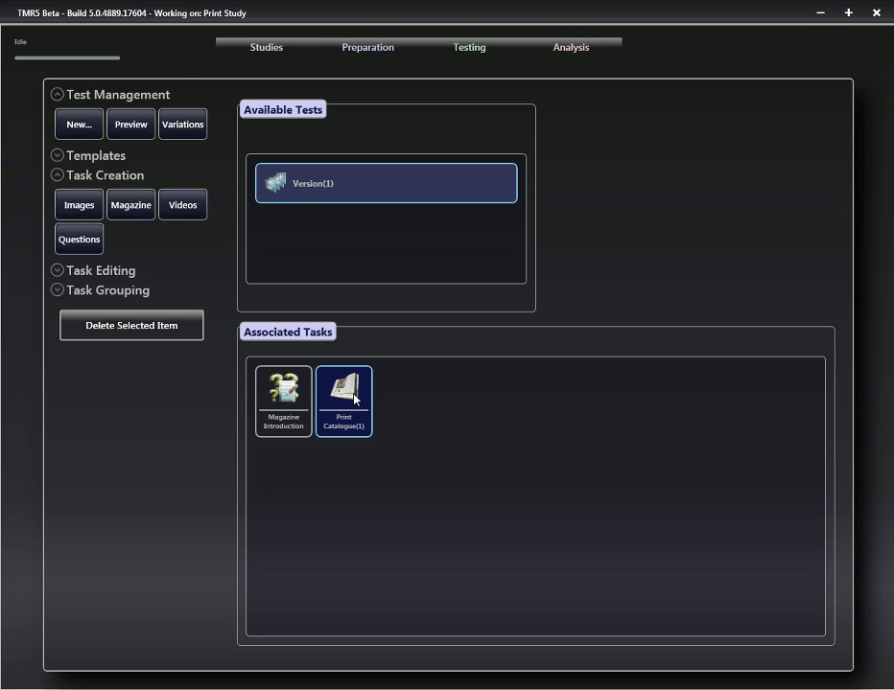
double_click(355, 399)
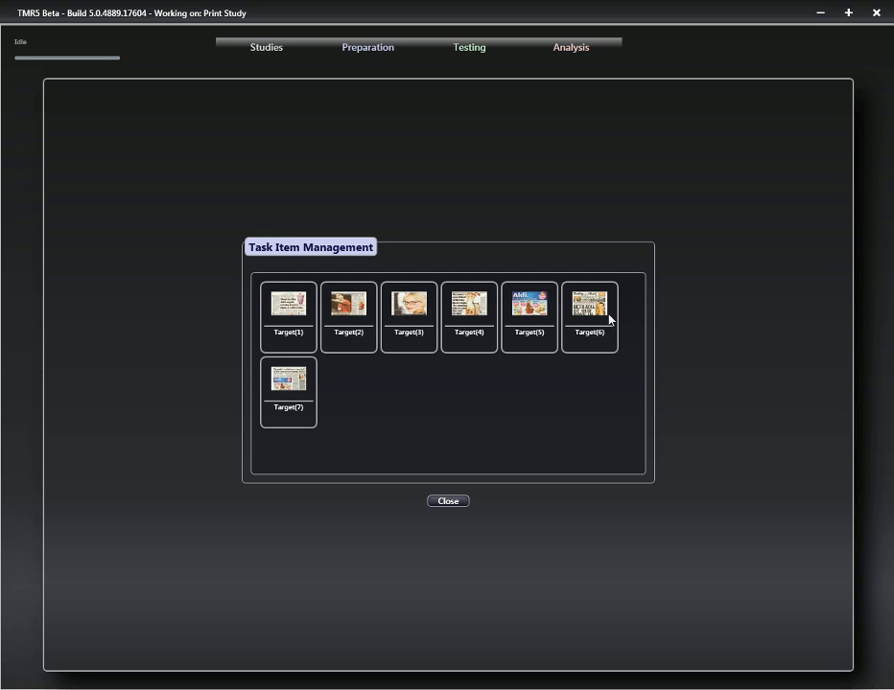
left_click(527, 313)
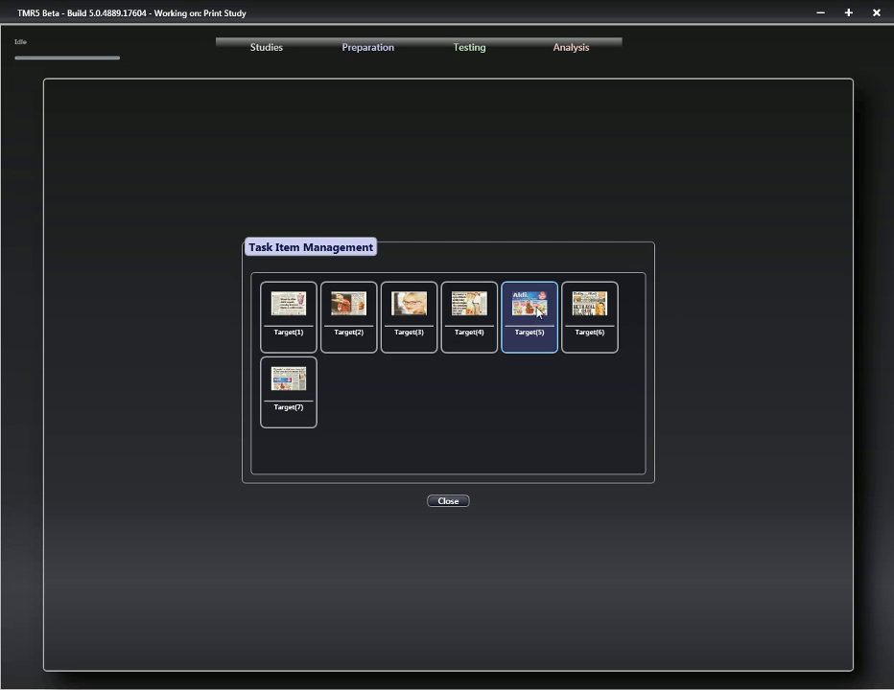
right_click(534, 308)
left_click(581, 370)
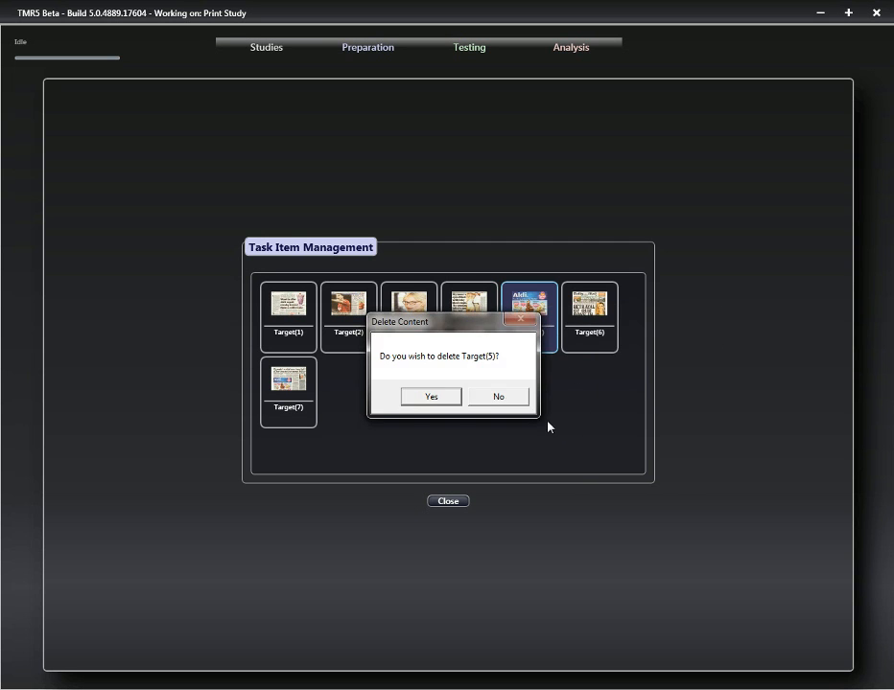
left_click(431, 397)
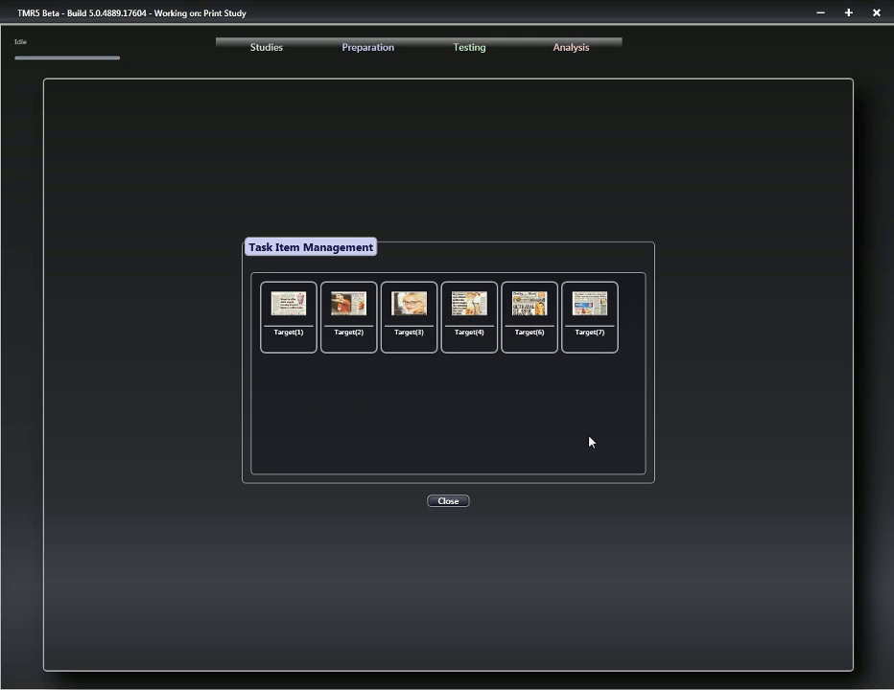
Move Target(6) to the first place in the catalogue and rename it "Front Cover", copying the name from the Notepad notes
left_click(528, 309)
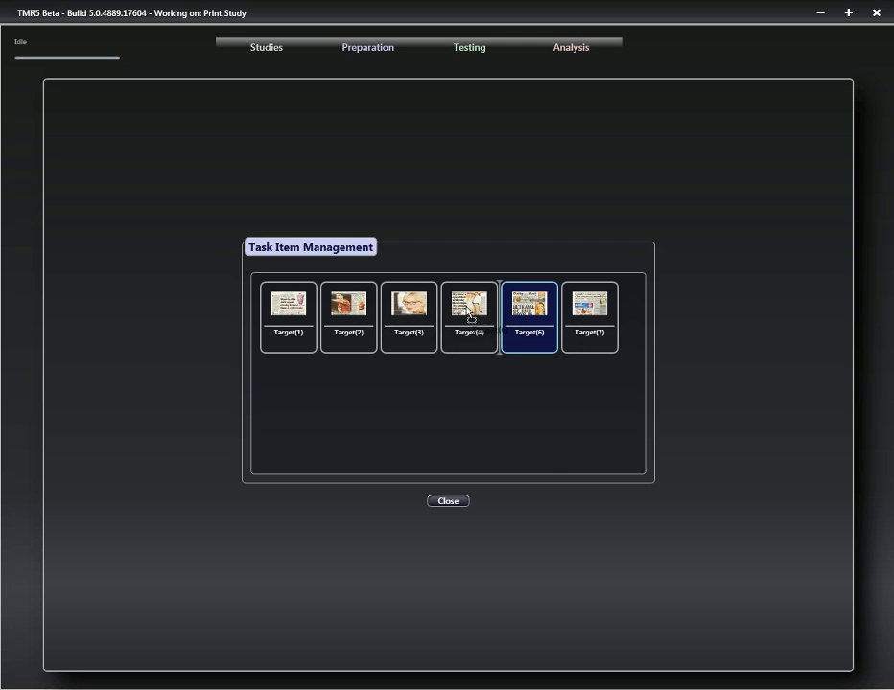
left_click_drag(328, 313, 286, 321)
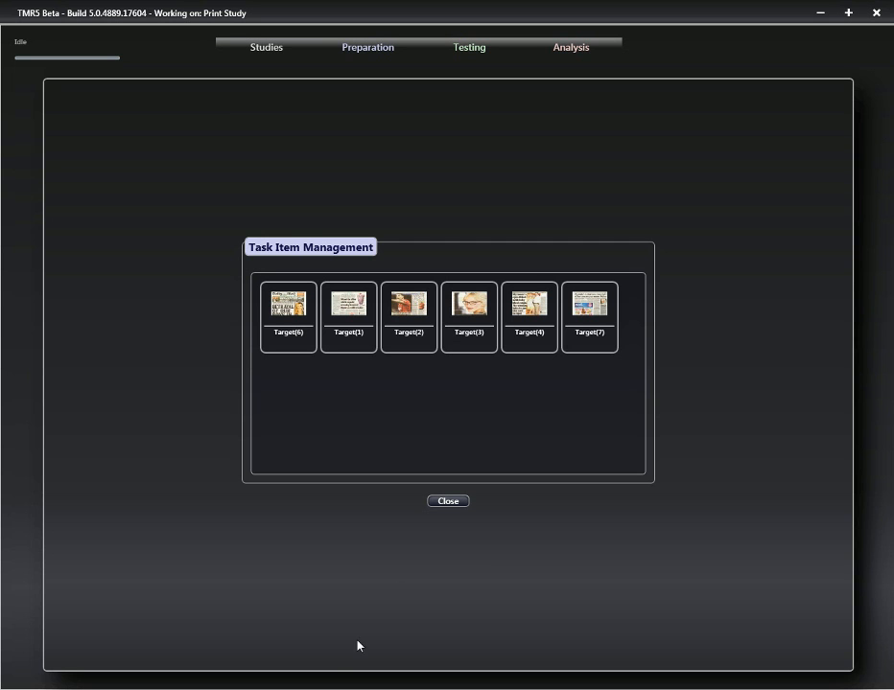
left_click(329, 689)
left_click_drag(61, 594, 121, 591)
key("ctrl+c")
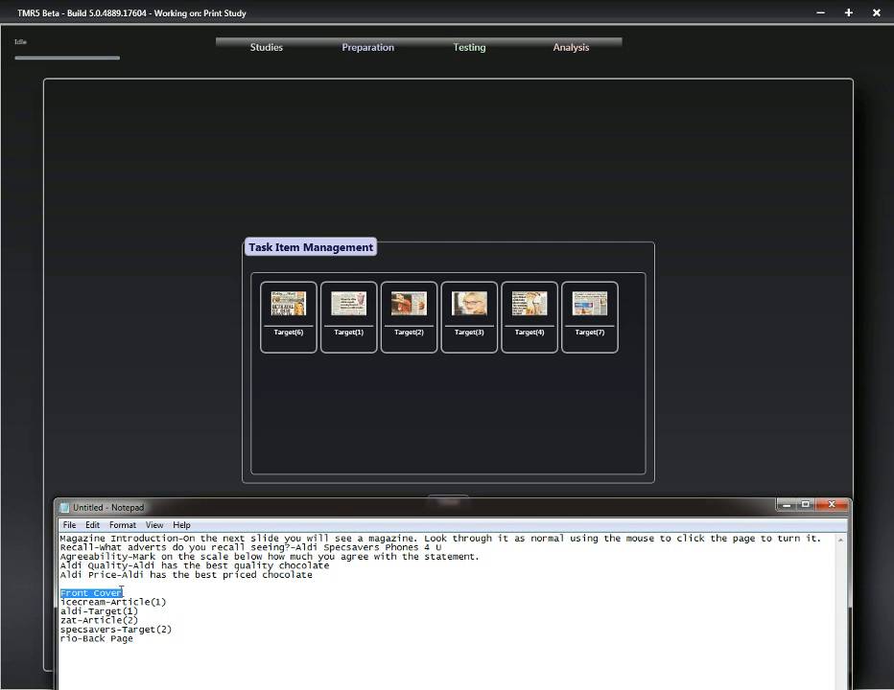
left_click(285, 335)
left_click(288, 333)
key("ctrl+v")
key("Return")
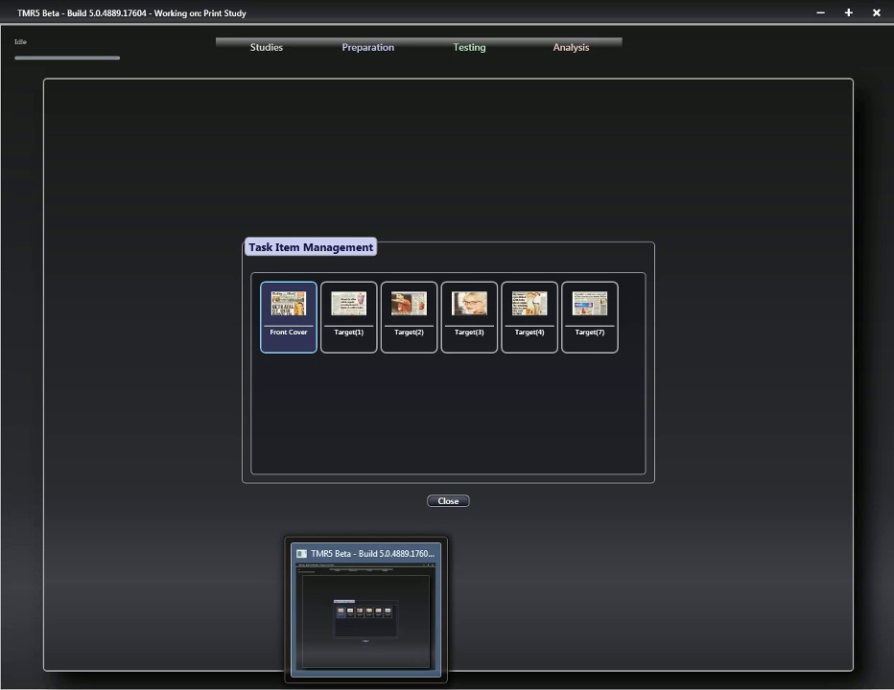
Rename the second catalogue item, the ice cream page, as "Article(1)" using the name in the Notepad notes
left_click(365, 613)
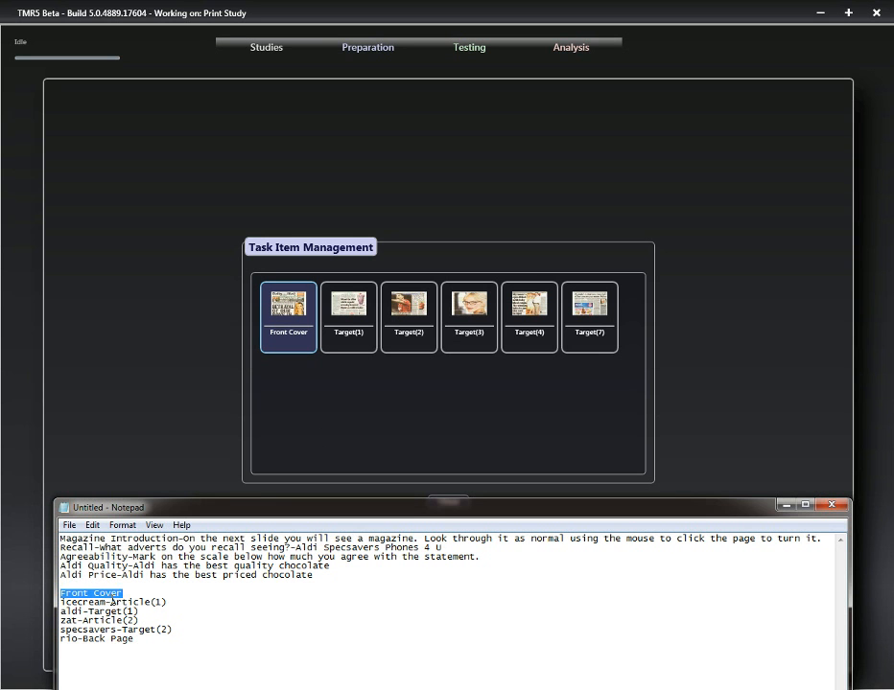
left_click_drag(111, 602, 175, 604)
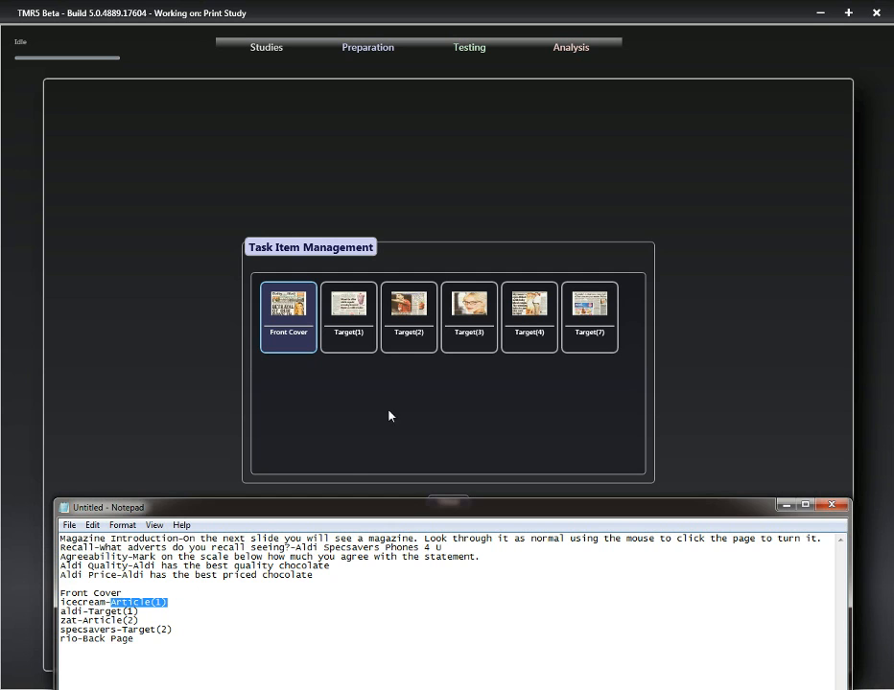
left_click(349, 337)
left_click(350, 333)
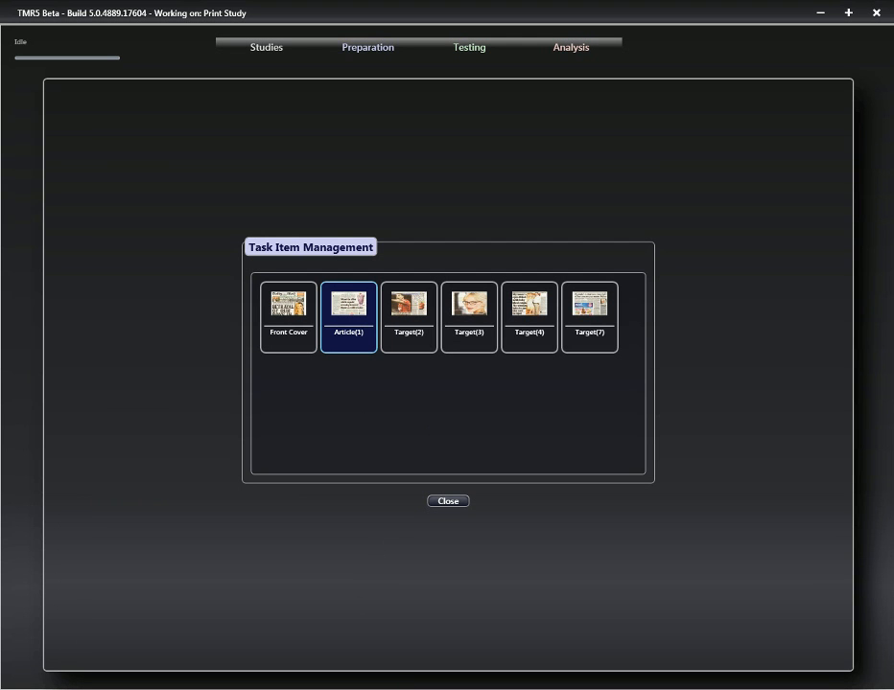
Rename the last item, the Aldi page Target(7), as "Target(1)" from the Notepad notes and move it to third place
key("alt+Tab")
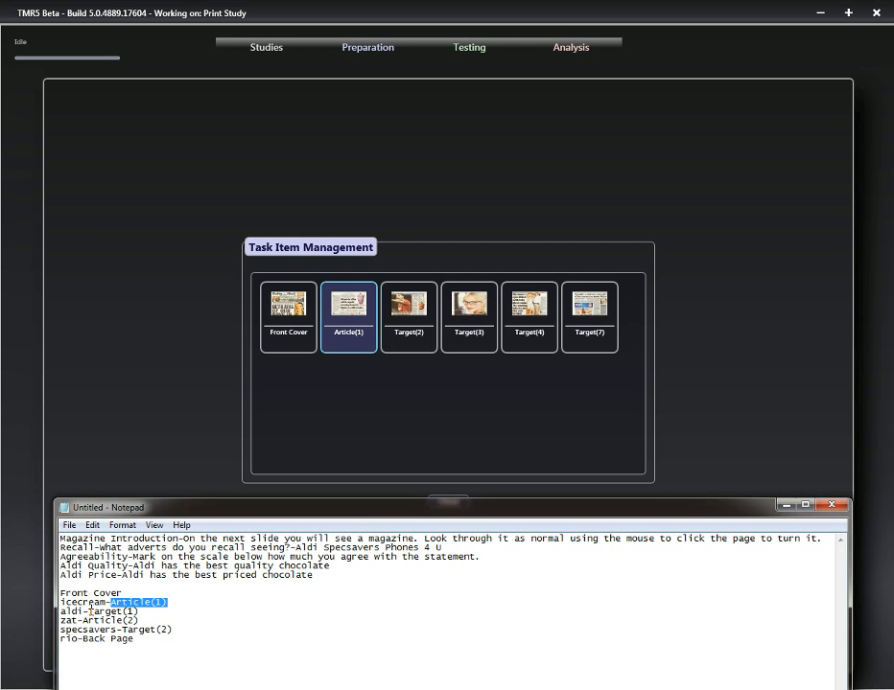
left_click_drag(89, 611, 139, 610)
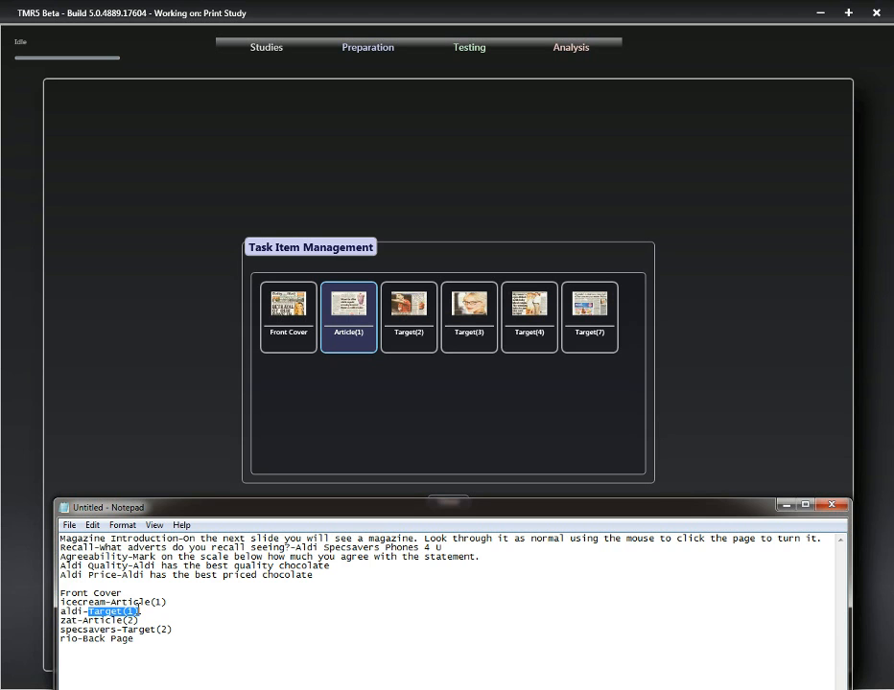
left_click(581, 341)
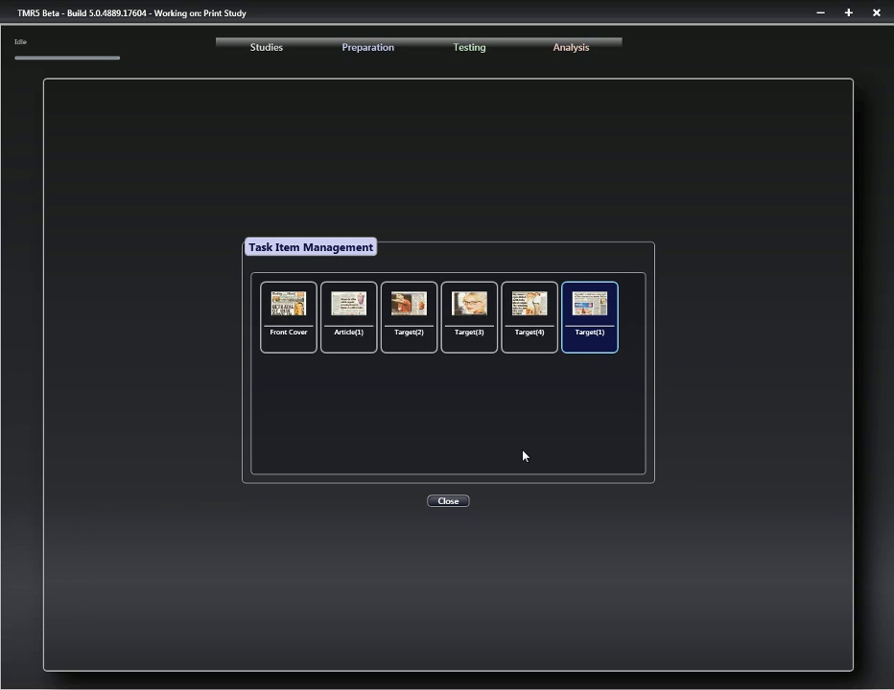
mouse_move(597, 315)
left_click_drag(596, 315, 390, 315)
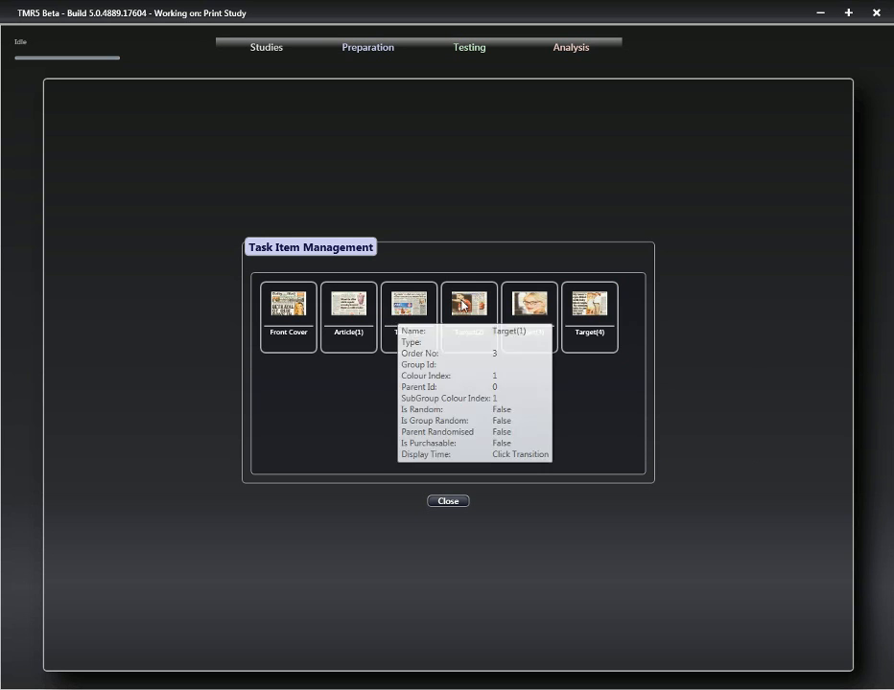
Reorder the last three items so Target(4) is fourth, Target(3) fifth and the original Target(2) last
left_click(469, 315)
left_click_drag(469, 315, 604, 298)
left_click_drag(472, 310, 544, 309)
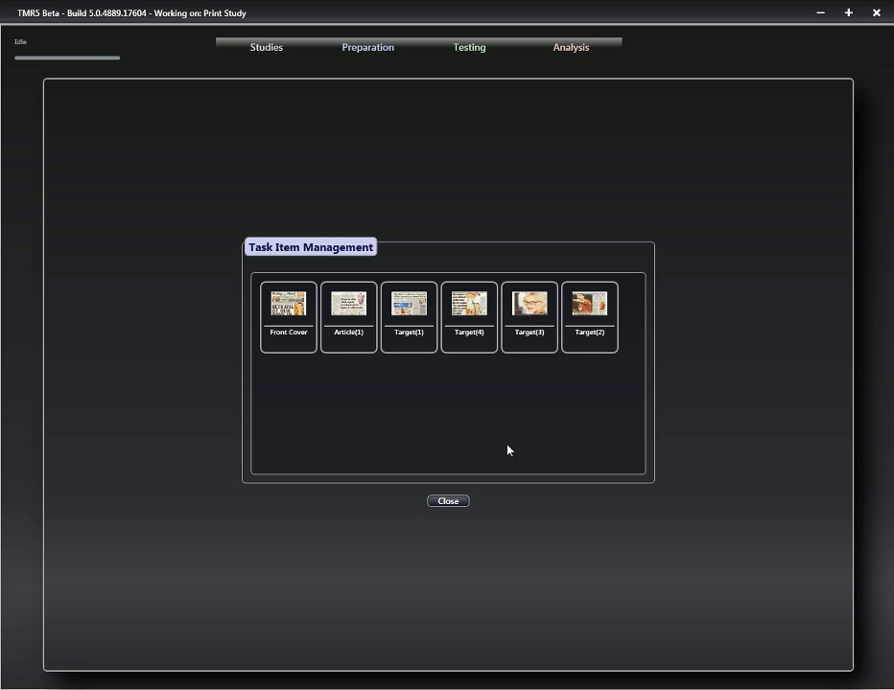
Rename the fourth item, Target(4), as "Article(2)" by copying the name from the Notepad notes
left_click(323, 689)
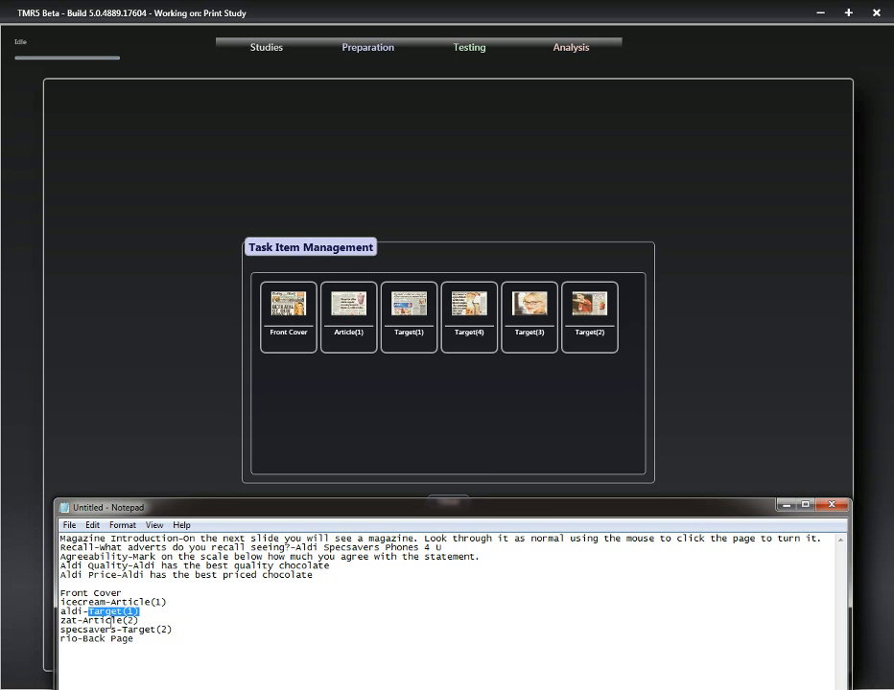
left_click_drag(83, 621, 145, 620)
key("ctrl+c")
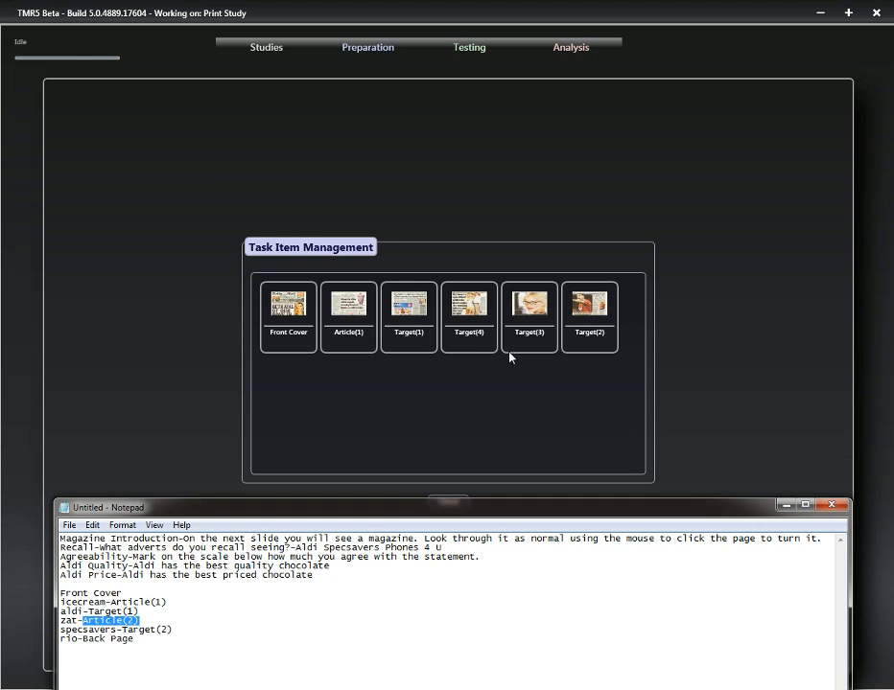
left_click(471, 337)
left_click(469, 335)
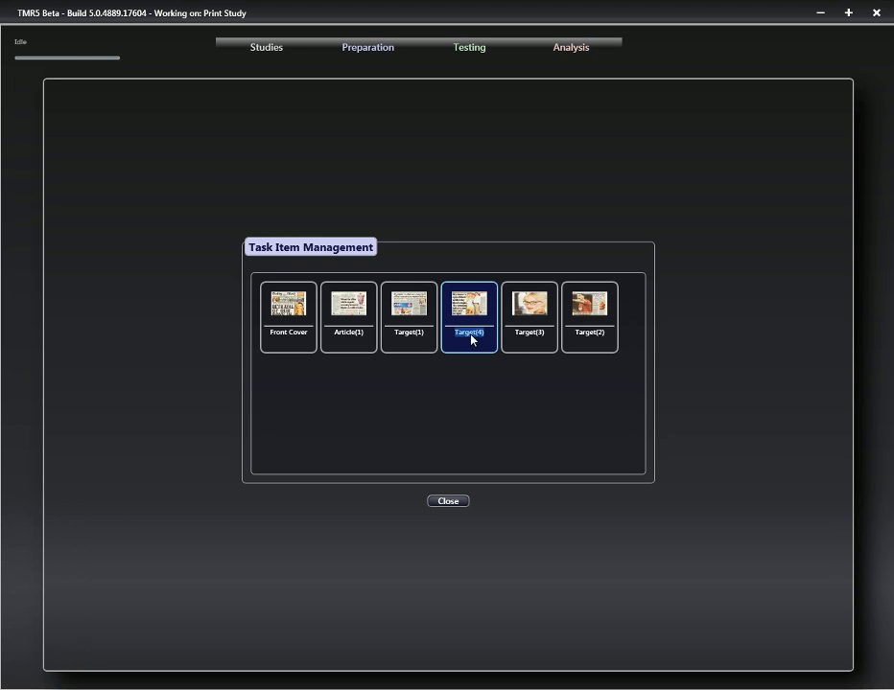
key("ctrl+v")
key("Return")
Rename the fifth item, the Specsavers page Target(3), as "Target(2)" using the name in the Notepad notes
mouse_move(521, 354)
key("alt+Tab")
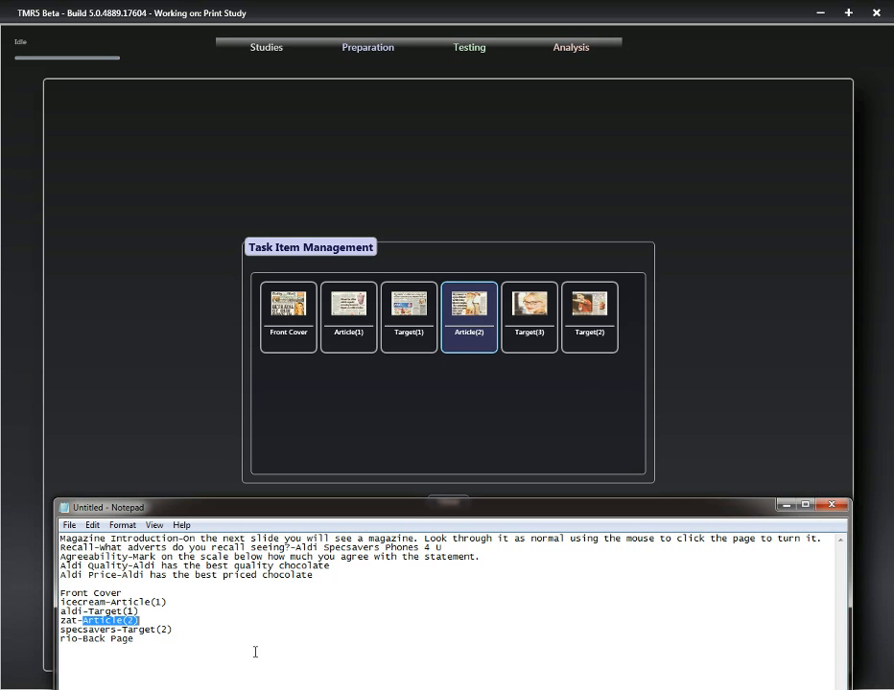
left_click_drag(123, 631, 181, 630)
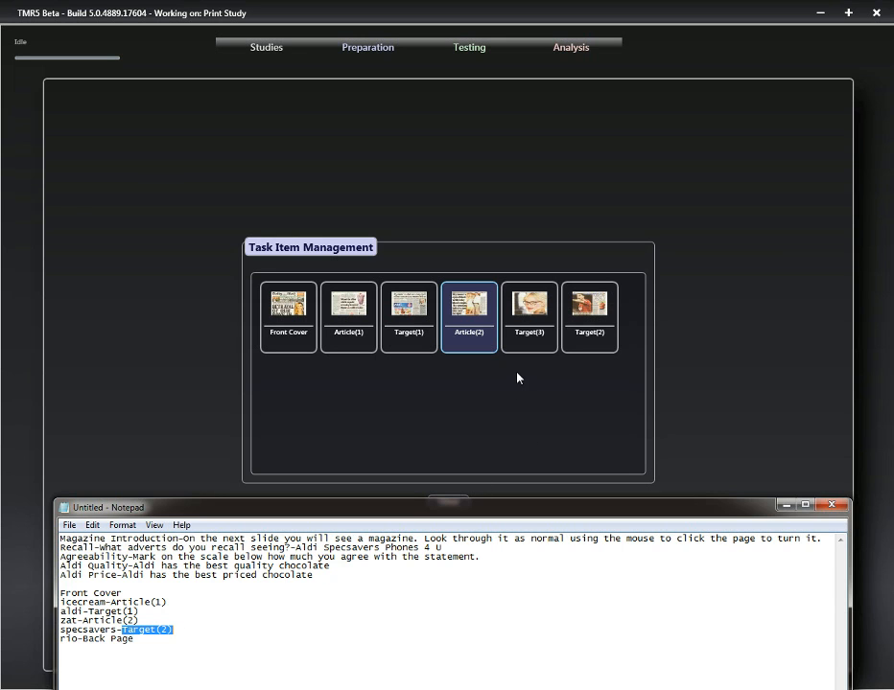
left_click(533, 340)
left_click(533, 336)
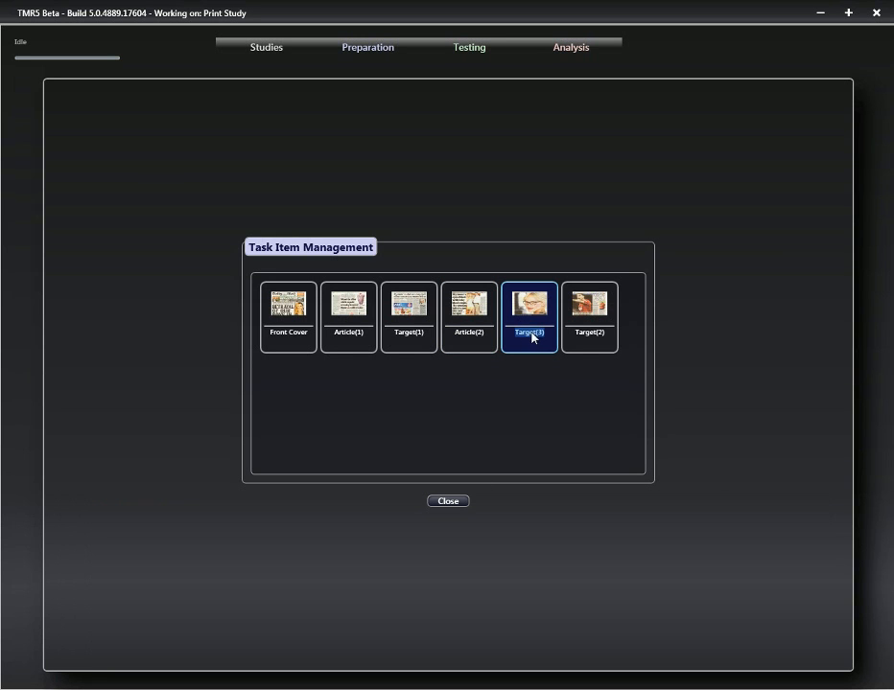
left_click(524, 421)
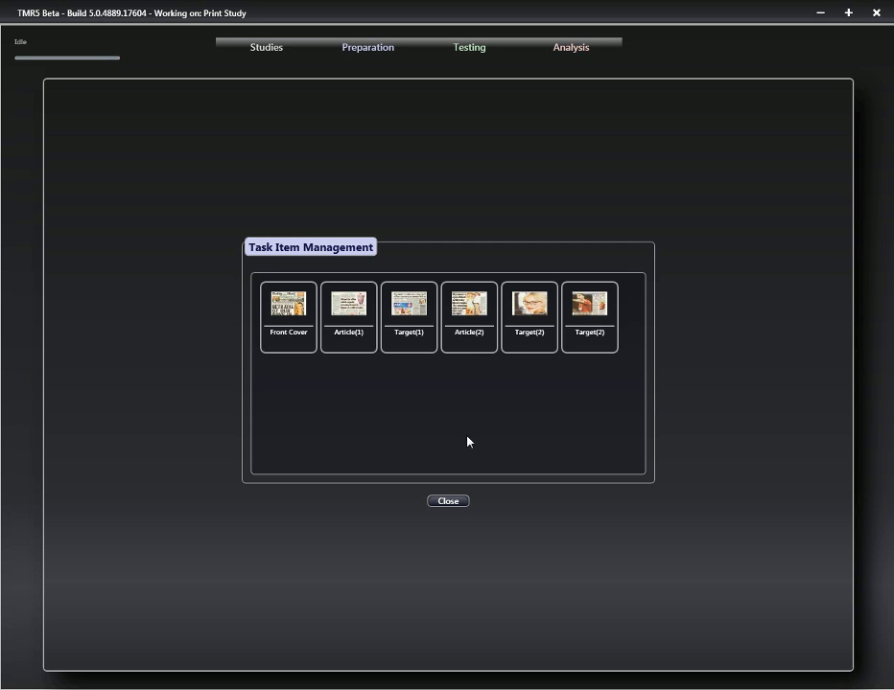
Group the Article(1) and Target(1) pages together
mouse_move(351, 326)
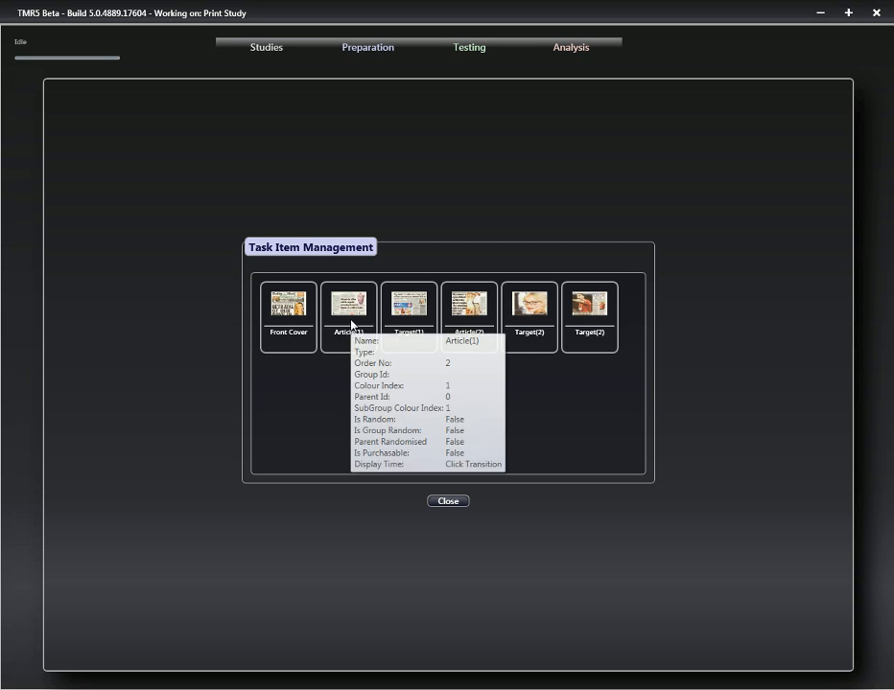
left_click(406, 314, "ctrl")
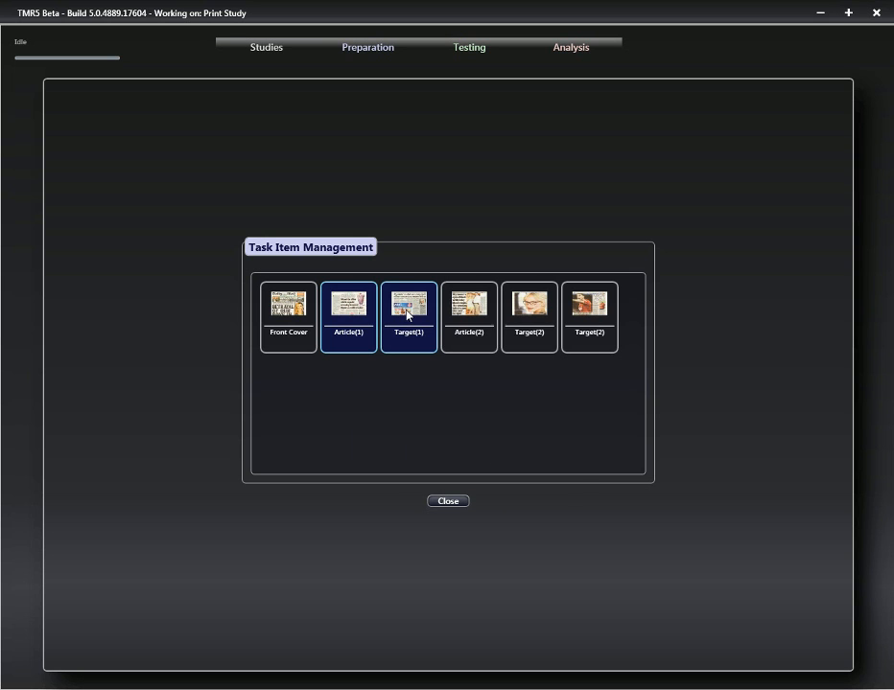
right_click(406, 314)
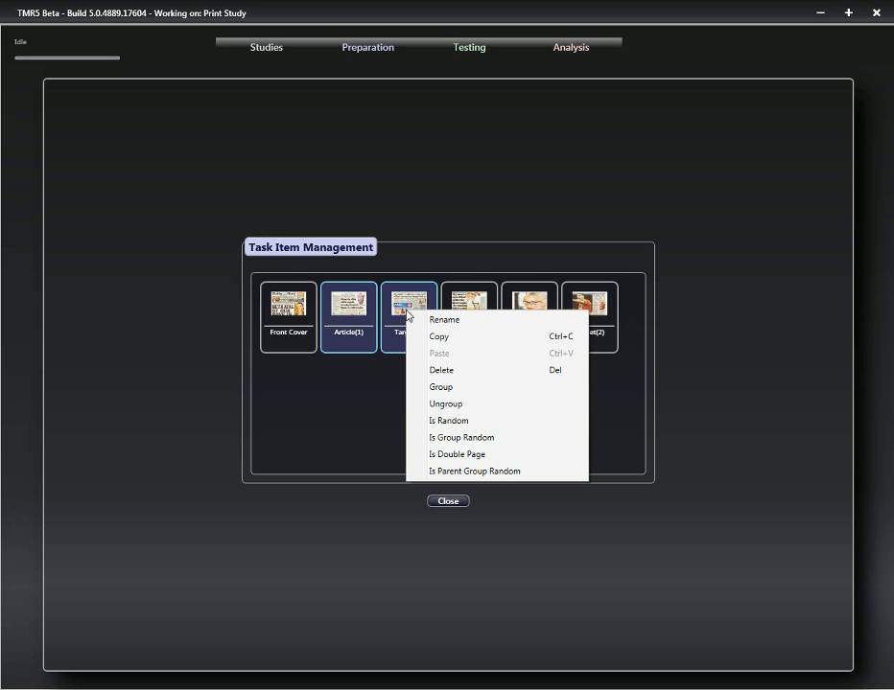
left_click(442, 392)
Group Article(2) with the Specsavers page Target(2) and close the task item management
left_click(482, 321)
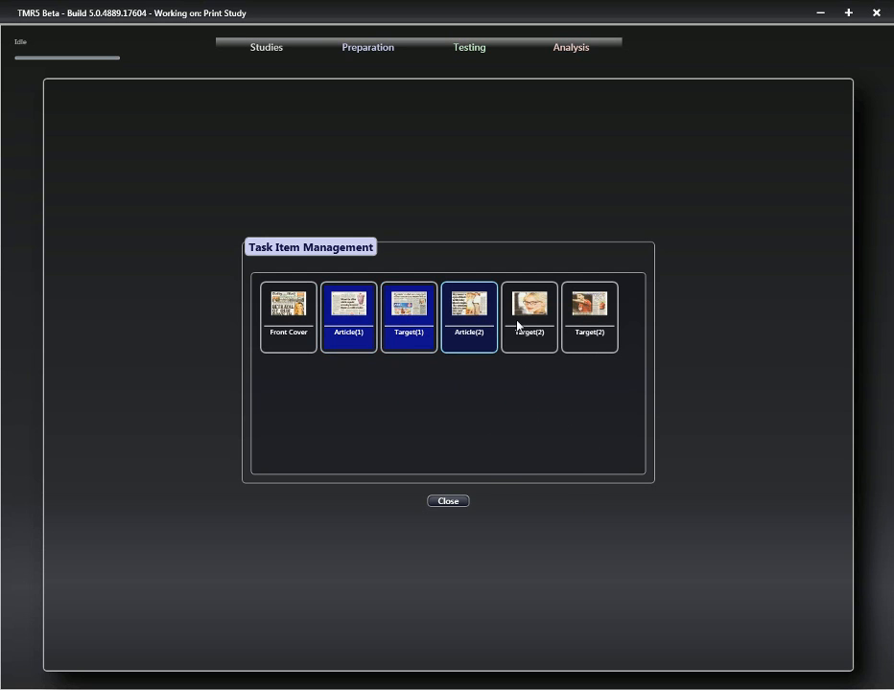
left_click(534, 319, "ctrl")
right_click(535, 319)
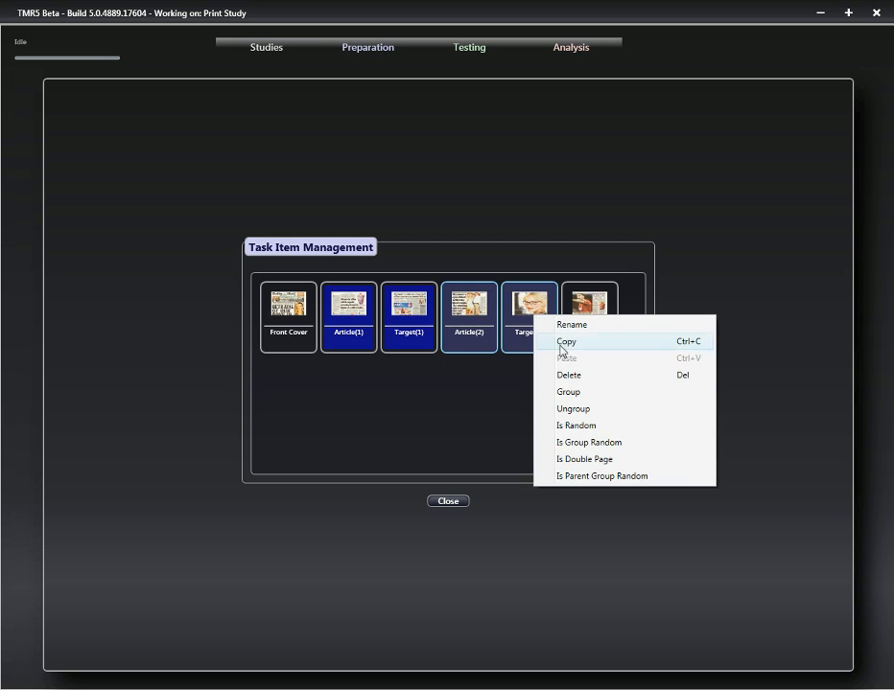
left_click(583, 394)
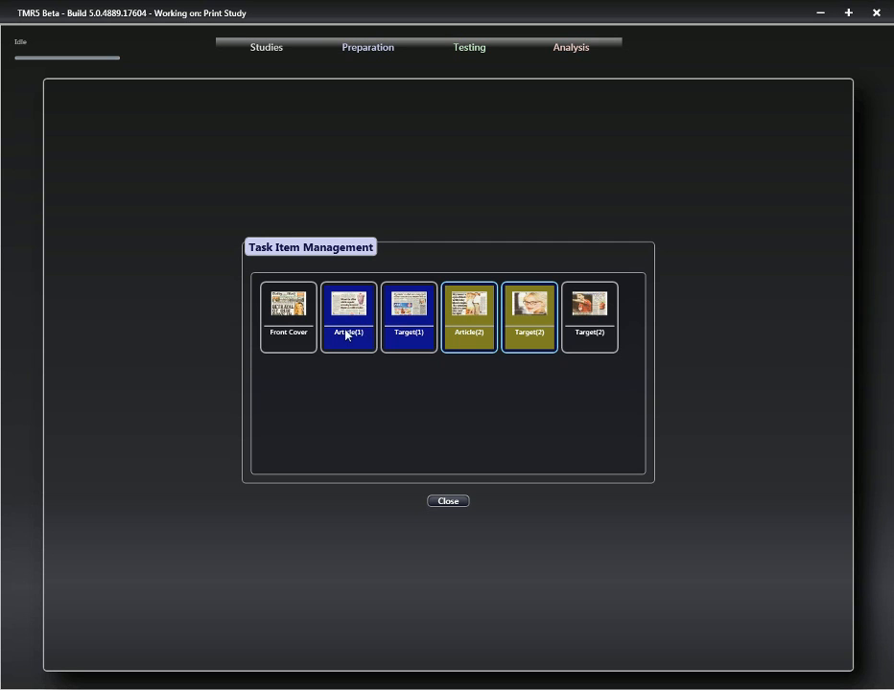
mouse_move(531, 320)
left_click(457, 508)
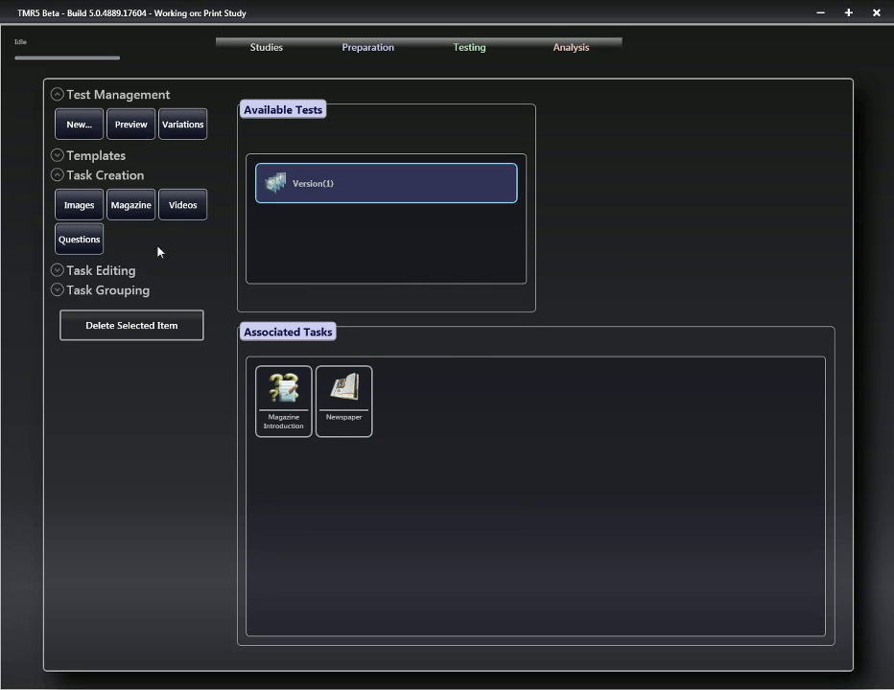
Create a questions task, add a listed question and name it "Recall" using the Notepad notes
left_click(79, 242)
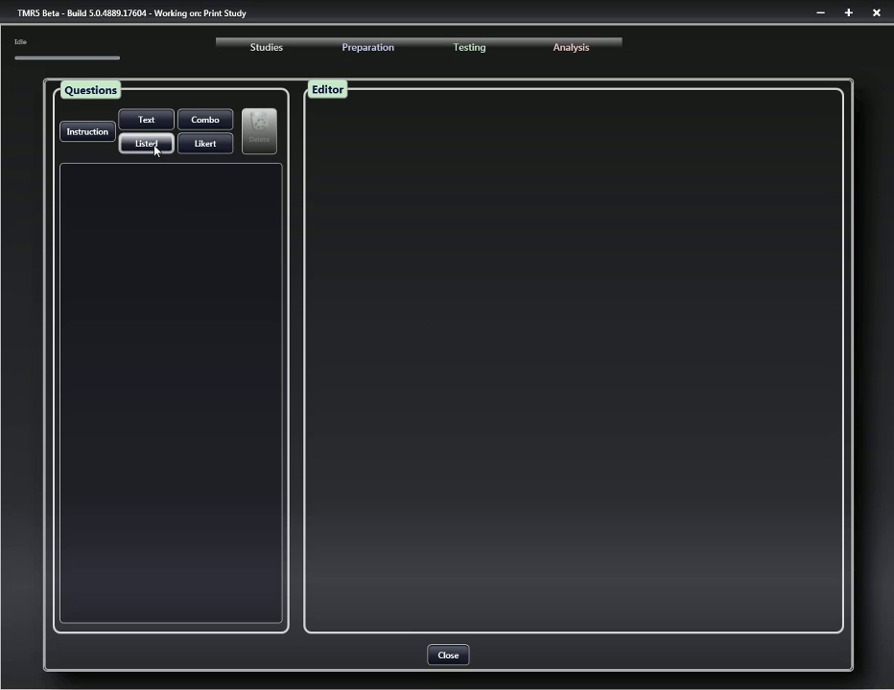
left_click(155, 145)
left_click(113, 188)
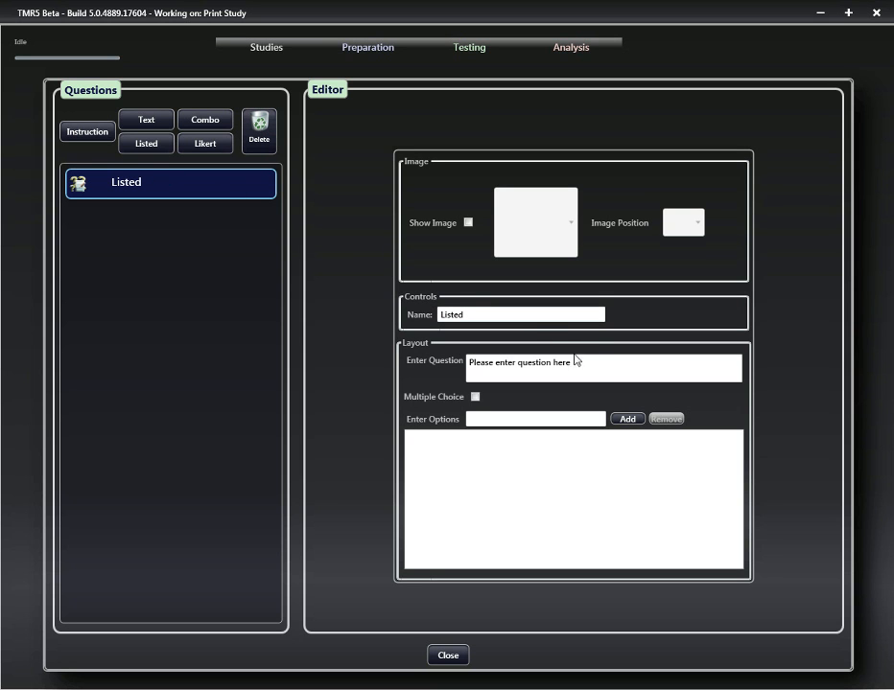
key("alt+Tab")
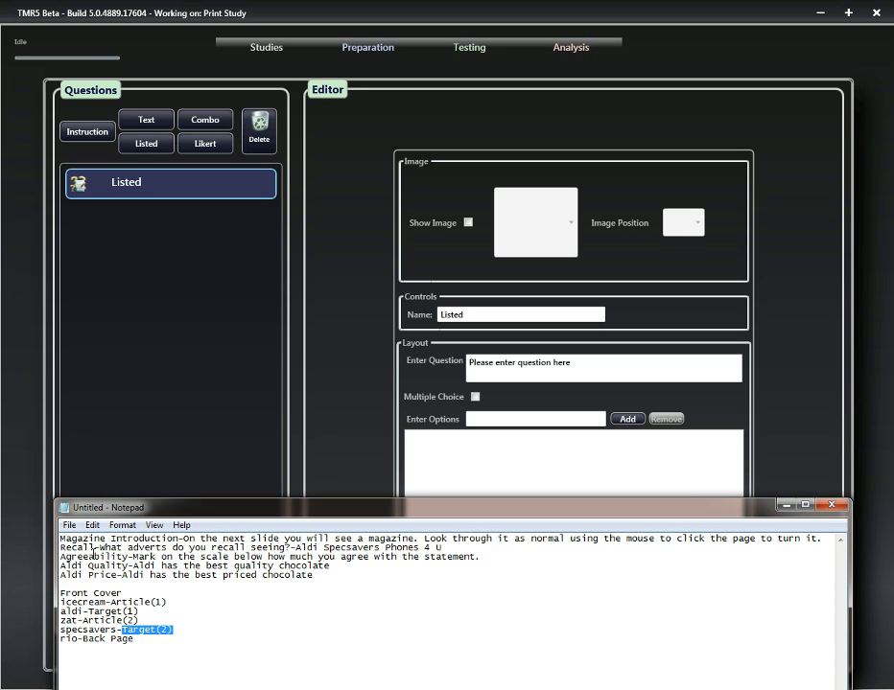
left_click_drag(96, 552, 34, 552)
key("ctrl+c")
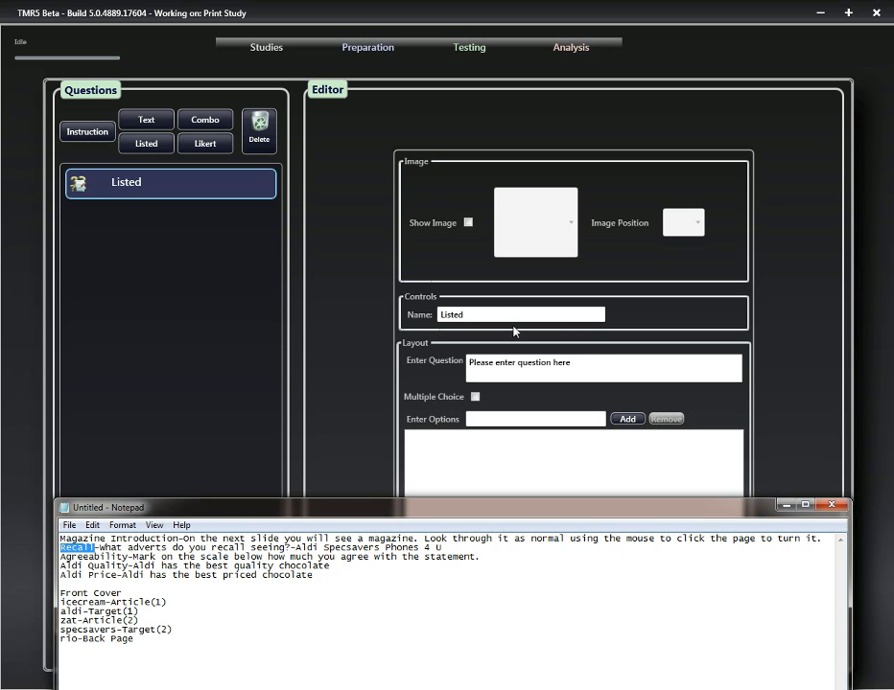
left_click_drag(491, 314, 423, 319)
key("ctrl+v")
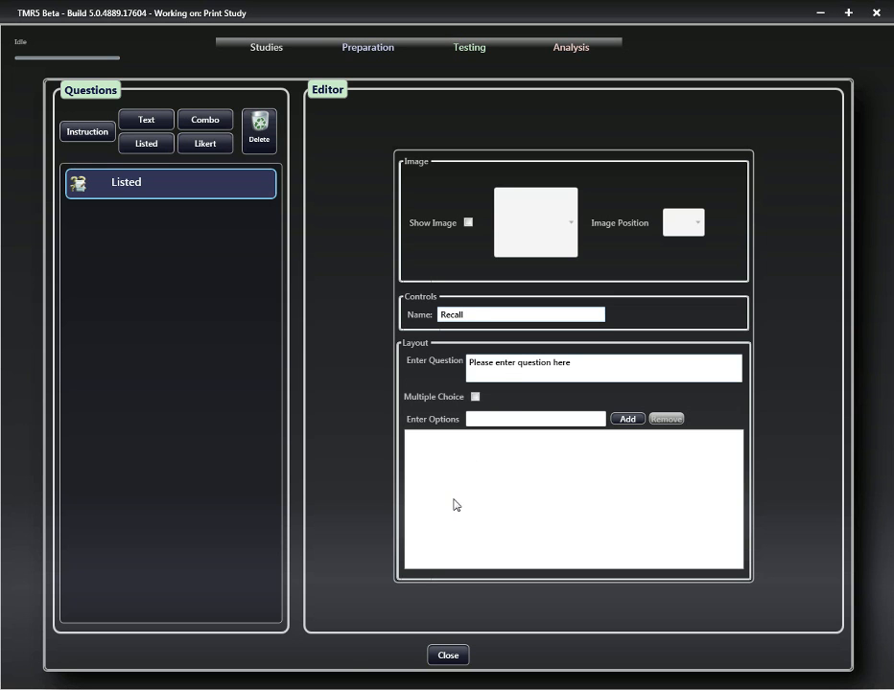
Set the Recall question text to "What adverts do you recall seeing?" from the notes and enable multiple choice
key("alt+Tab")
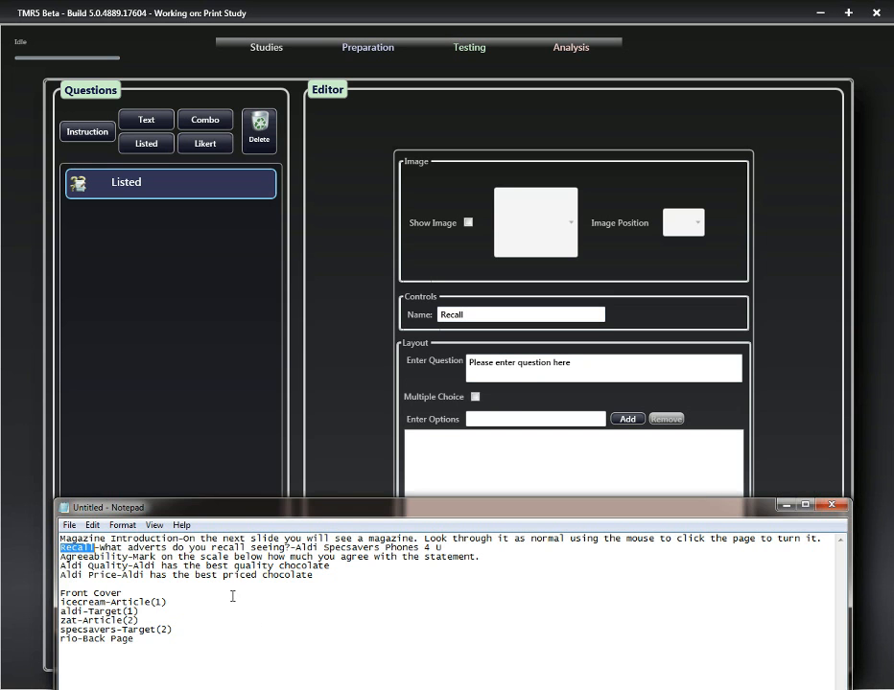
left_click_drag(101, 548, 288, 546)
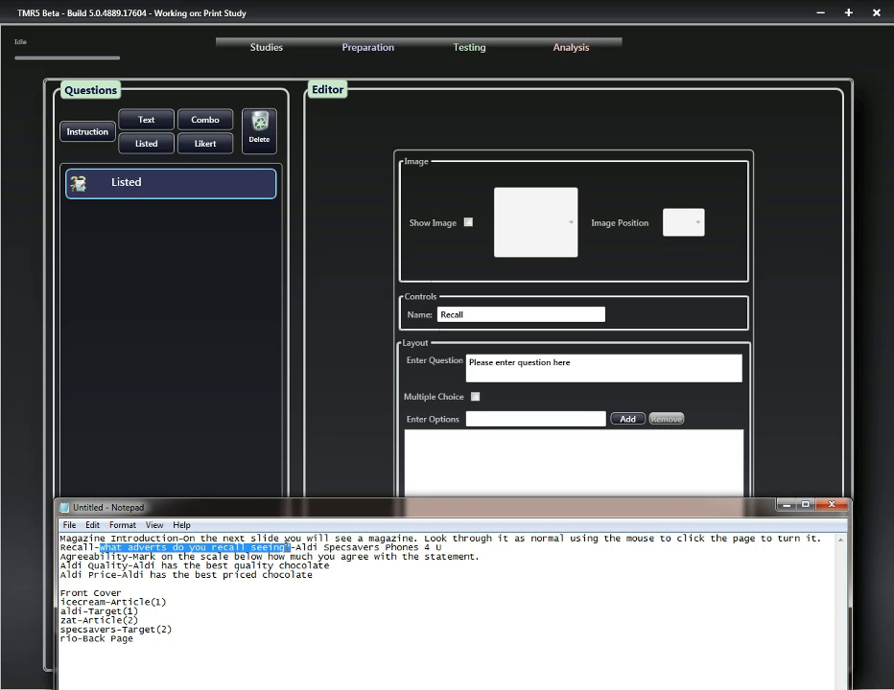
left_click_drag(585, 366, 431, 369)
type("What adverts do you recall seeing?")
left_click(475, 397)
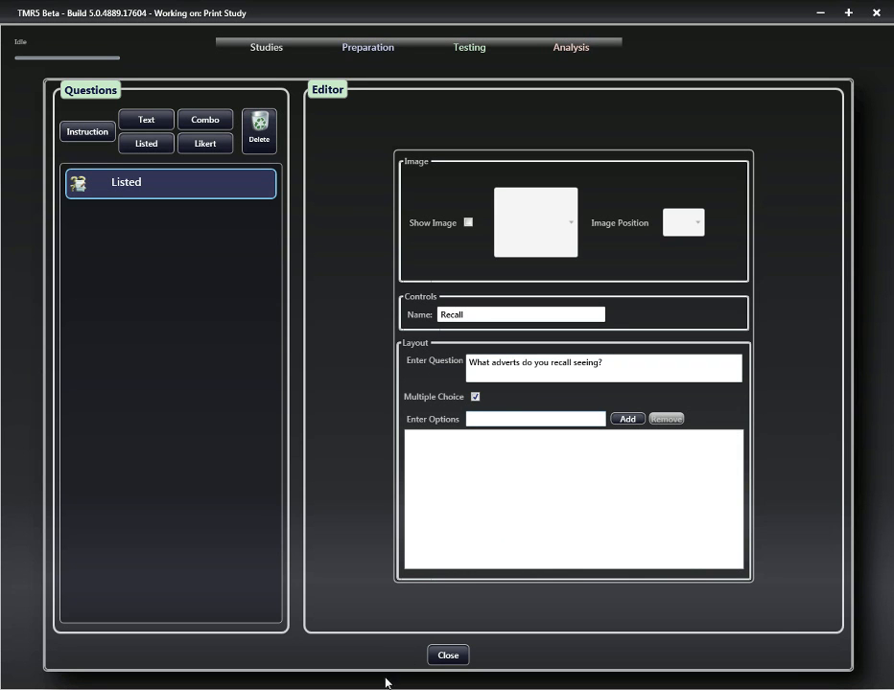
Add "Aldi" as the first answer option of the Recall question, copied from the Notepad notes
key("alt+Tab")
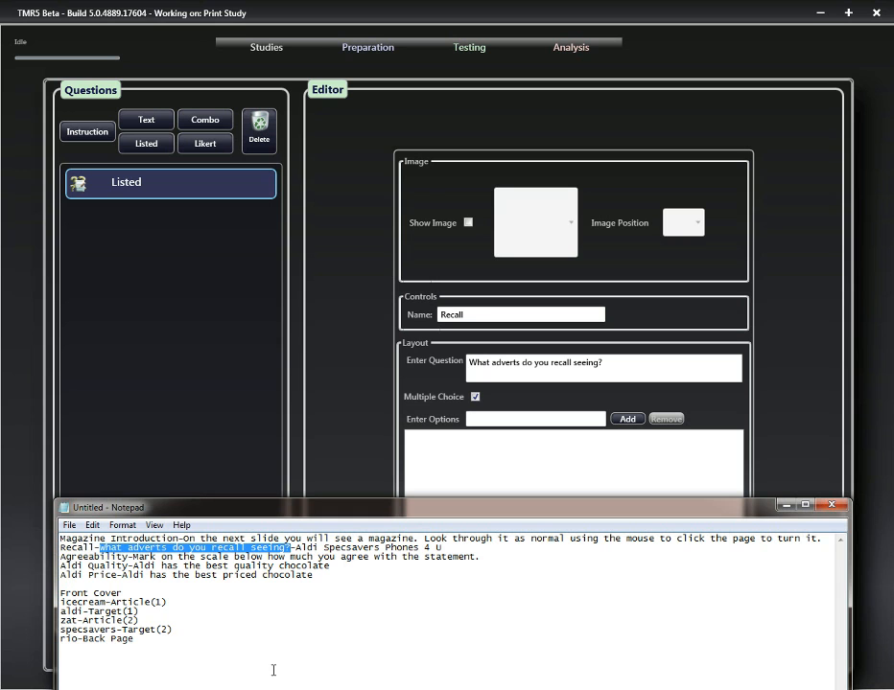
left_click_drag(296, 547, 316, 542)
key("ctrl+c")
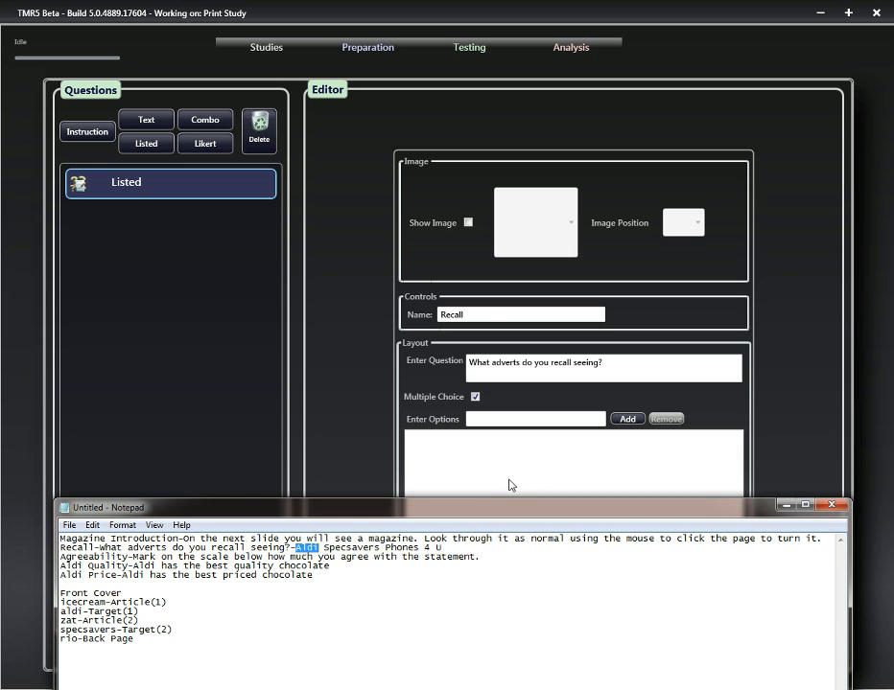
left_click(537, 419)
key("ctrl+v")
left_click(627, 419)
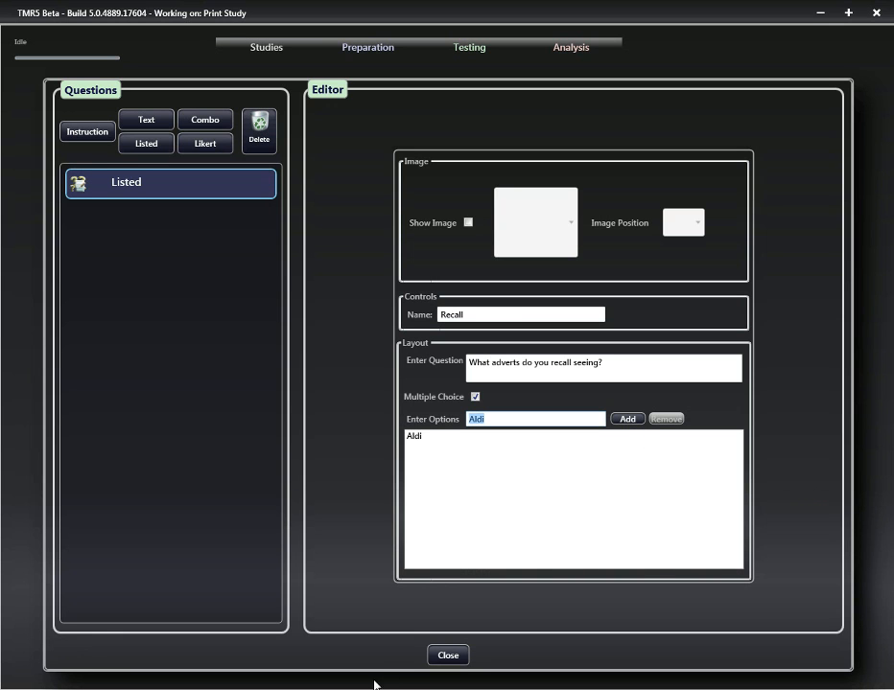
Add "Specsavers" as the second answer option of the Recall question, copied from the Notepad notes
key("alt+Tab")
left_click(341, 549)
left_click_drag(323, 550, 382, 549)
key("ctrl+c")
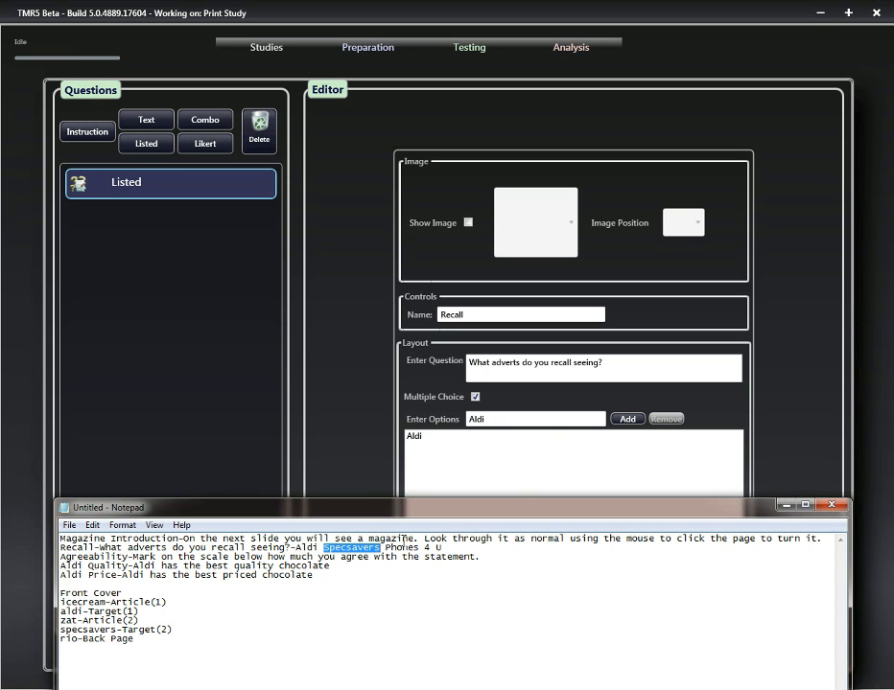
left_click(549, 434)
left_click_drag(498, 419, 436, 425)
key("ctrl+v")
left_click(624, 420)
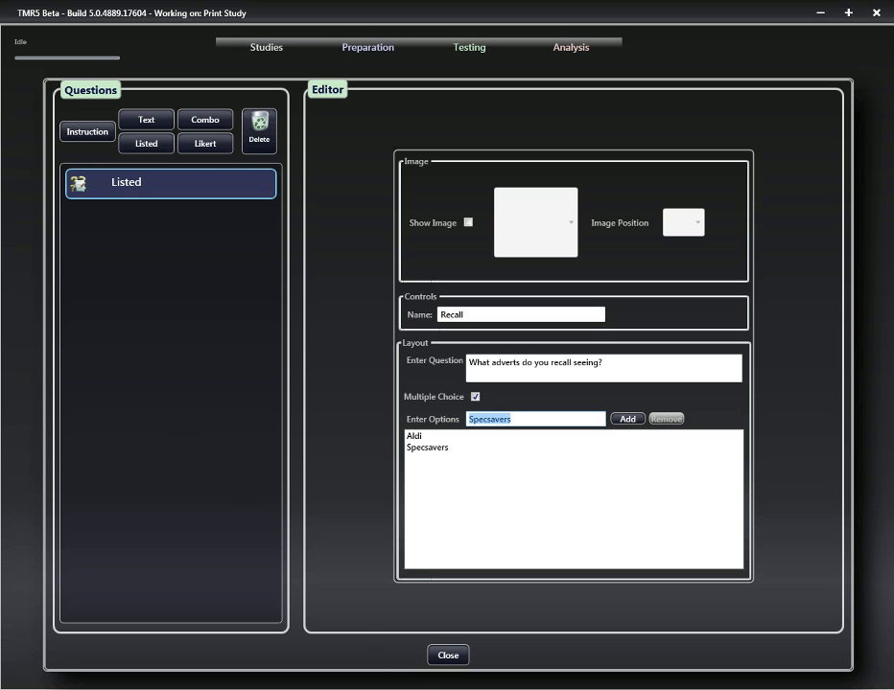
Add "Phones 4 U" as the third answer option of the Recall question, copied from the Notepad notes
key("alt+Tab")
left_click_drag(386, 547, 446, 549)
key("ctrl+c")
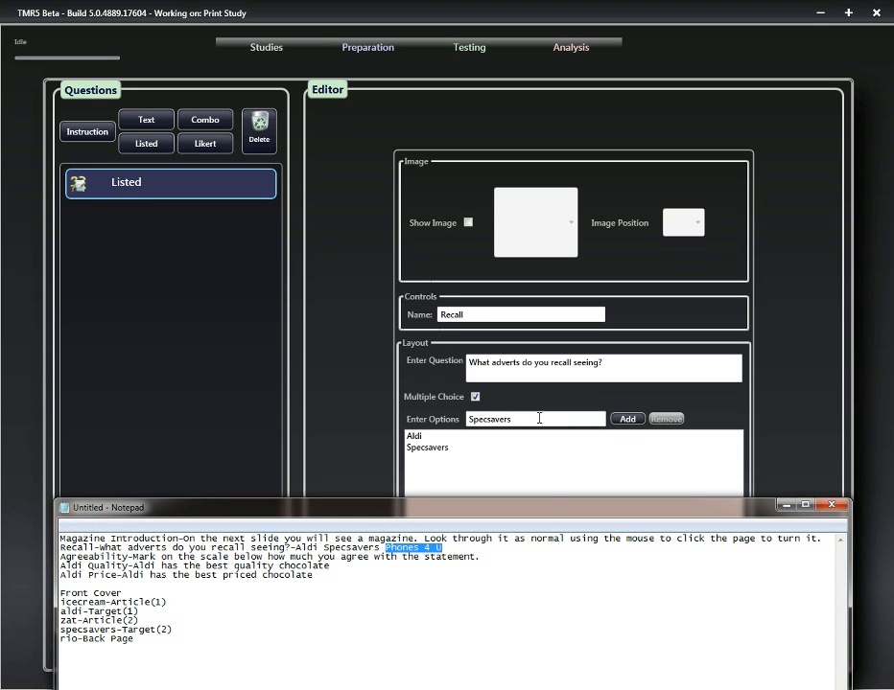
left_click(539, 419)
left_click_drag(539, 419, 396, 419)
key("ctrl+v")
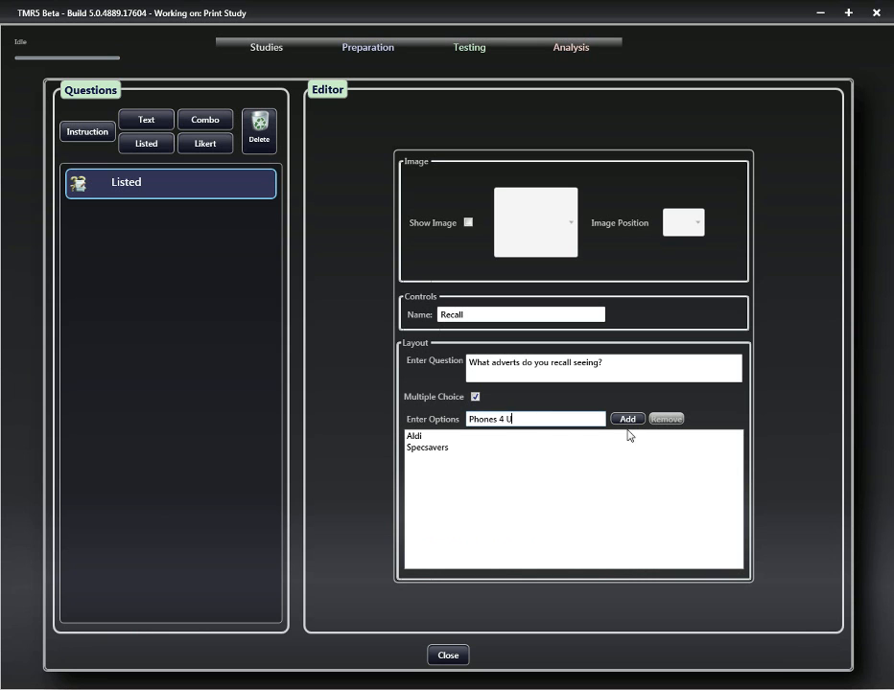
left_click(628, 419)
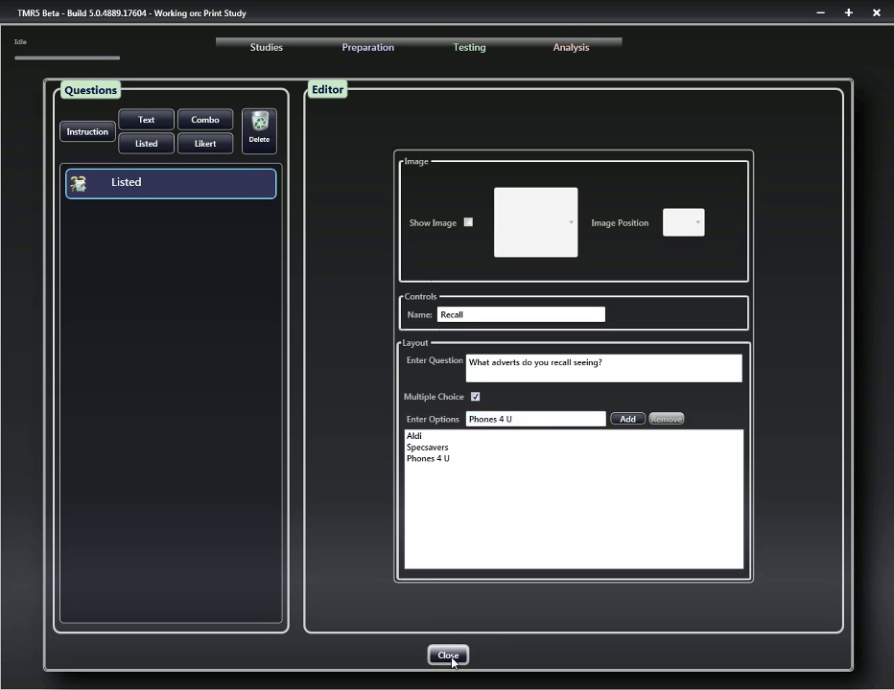
Close the question editor and rename the new questionnaire task as "Recall"
left_click(452, 657)
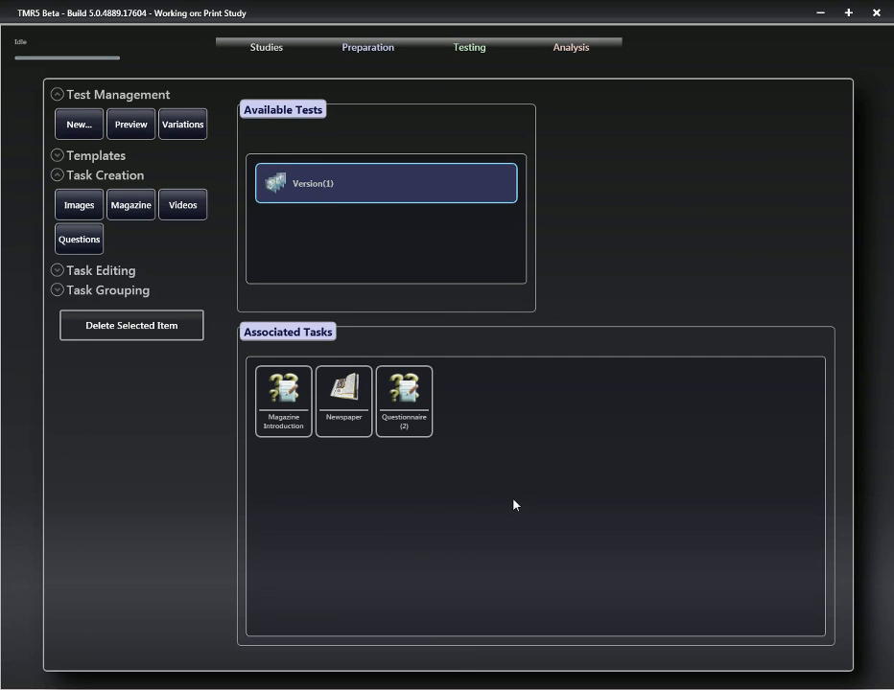
left_click(405, 431)
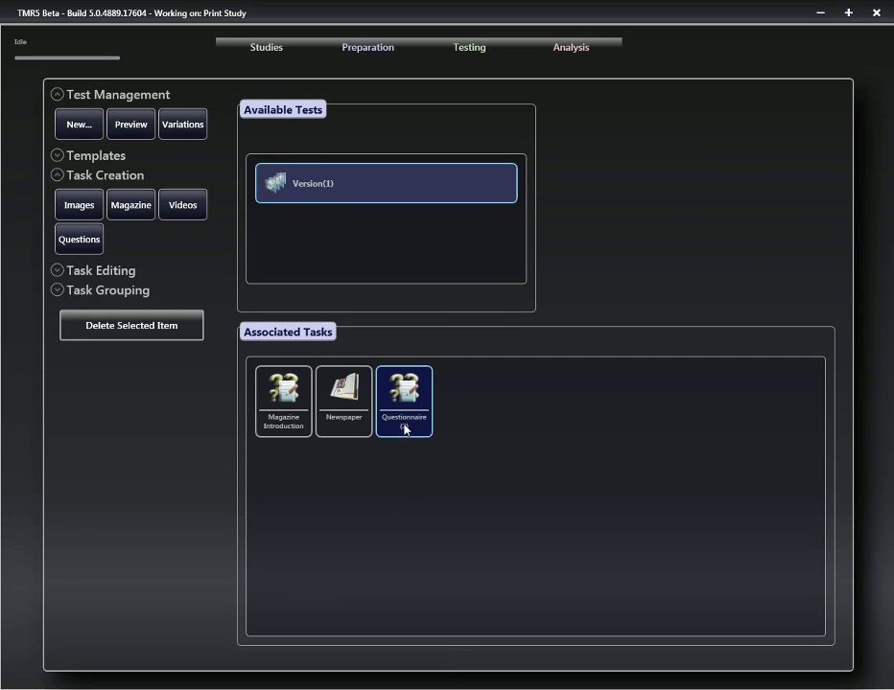
left_click(405, 429)
type("Recall")
left_click(462, 506)
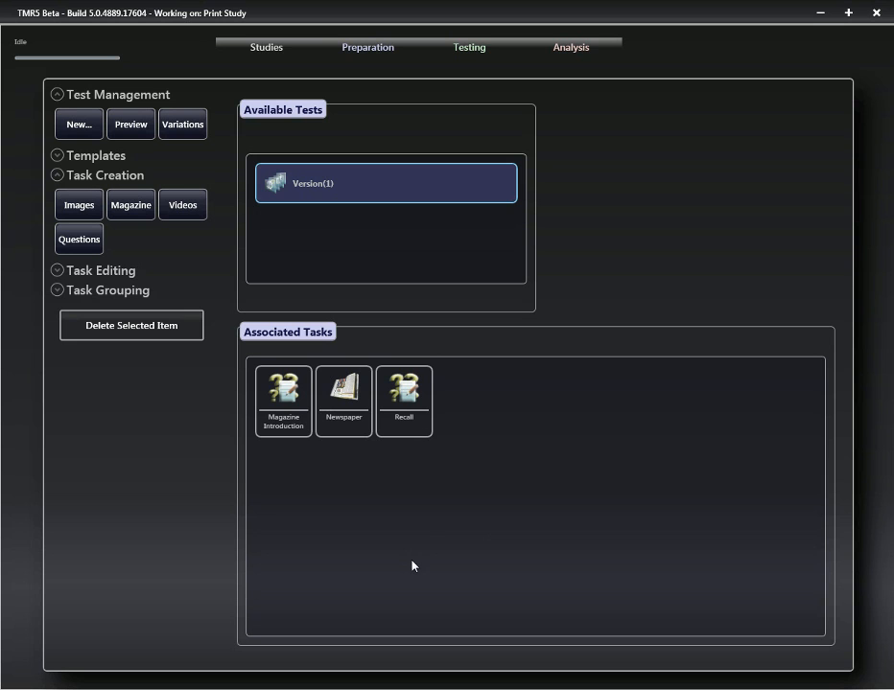
Preview the Recall task, try ticking and unticking its advert options, and continue back to the task overview
left_click(403, 399)
left_click(132, 129)
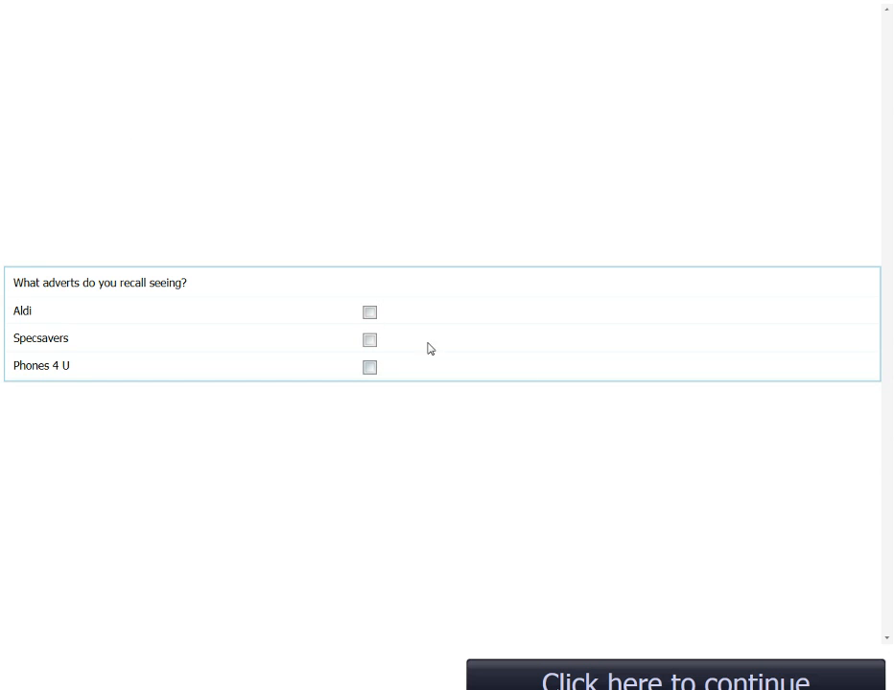
left_click(369, 312)
left_click(370, 340)
left_click(369, 367)
left_click(369, 340)
left_click(369, 313)
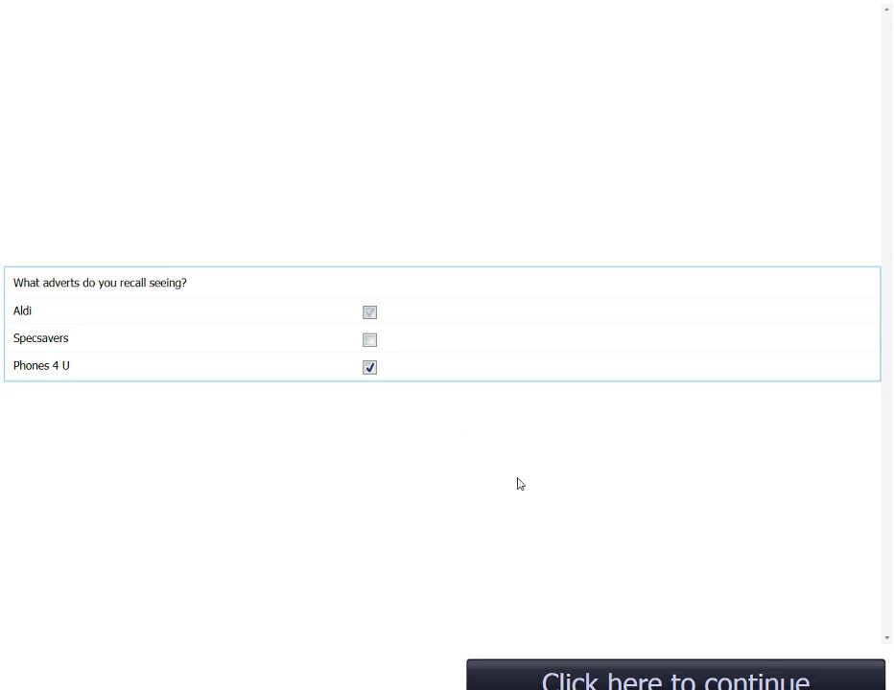
left_click(763, 681)
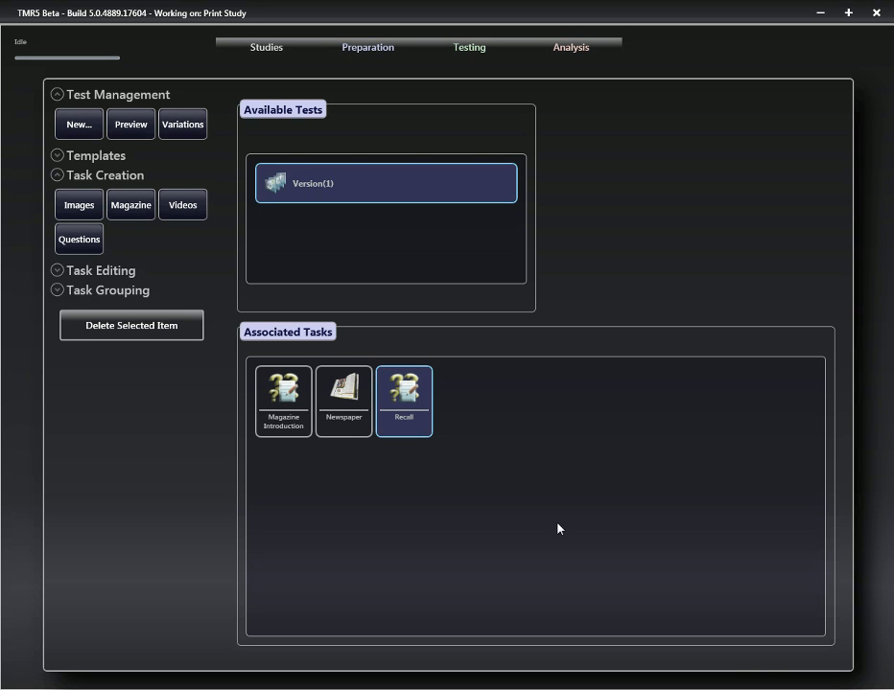
left_click(557, 523)
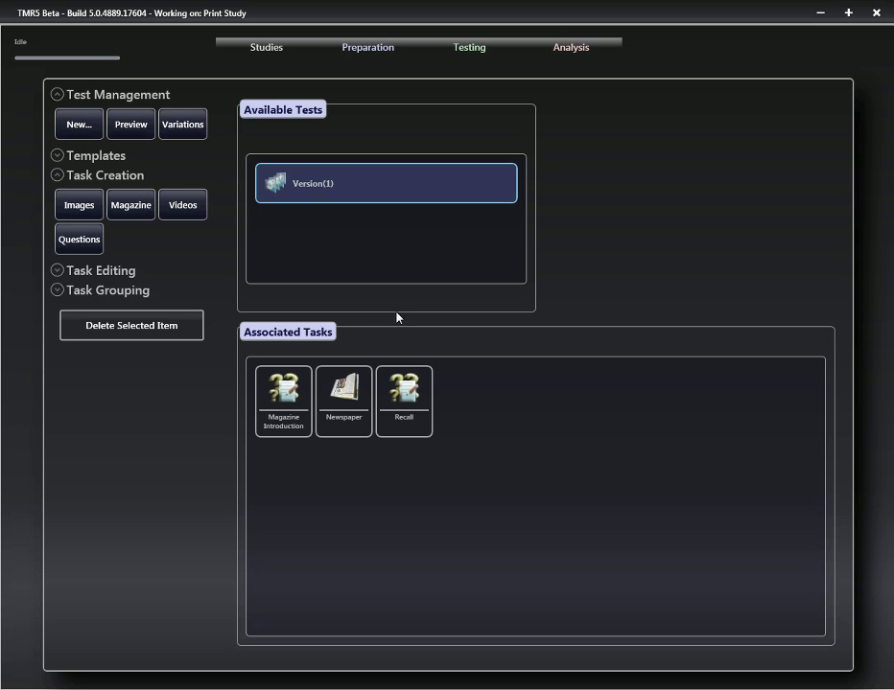
Create another questions task containing an Instruction item and a Likert question
left_click(97, 251)
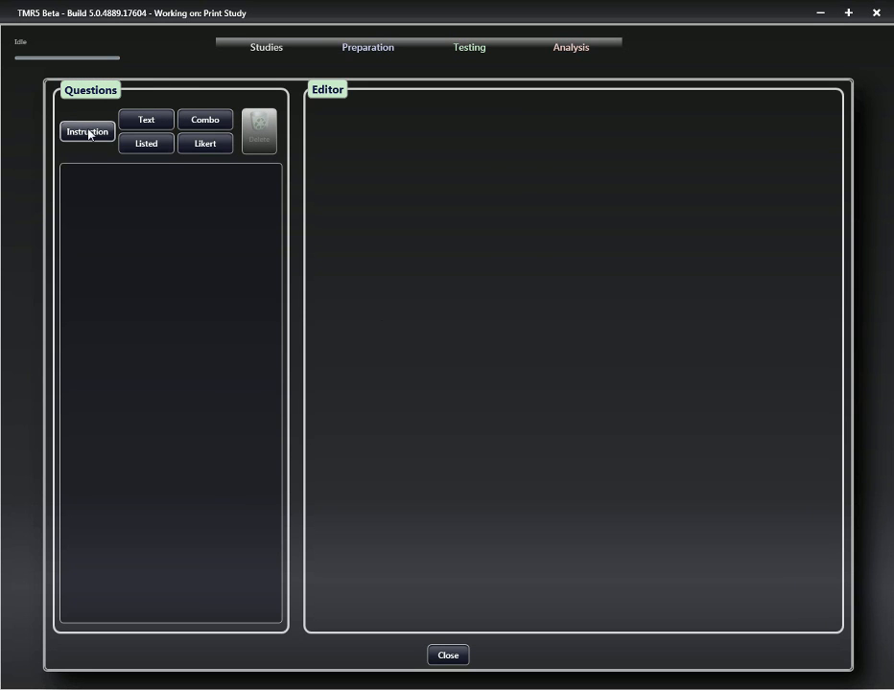
left_click(89, 134)
left_click(203, 145)
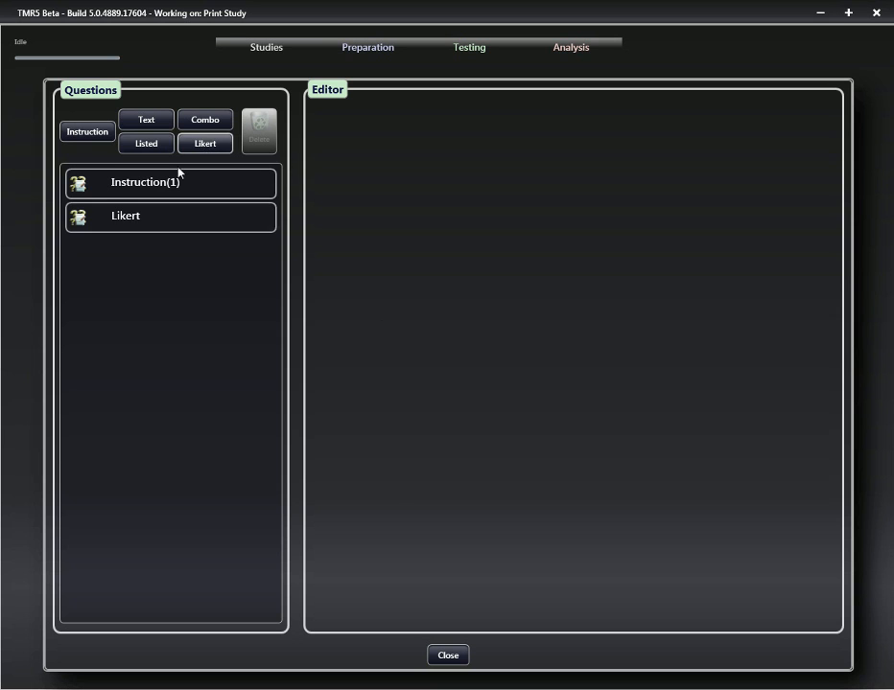
Name the Instruction item "Agreeability", using the wording from the Notepad notes
left_click(182, 187)
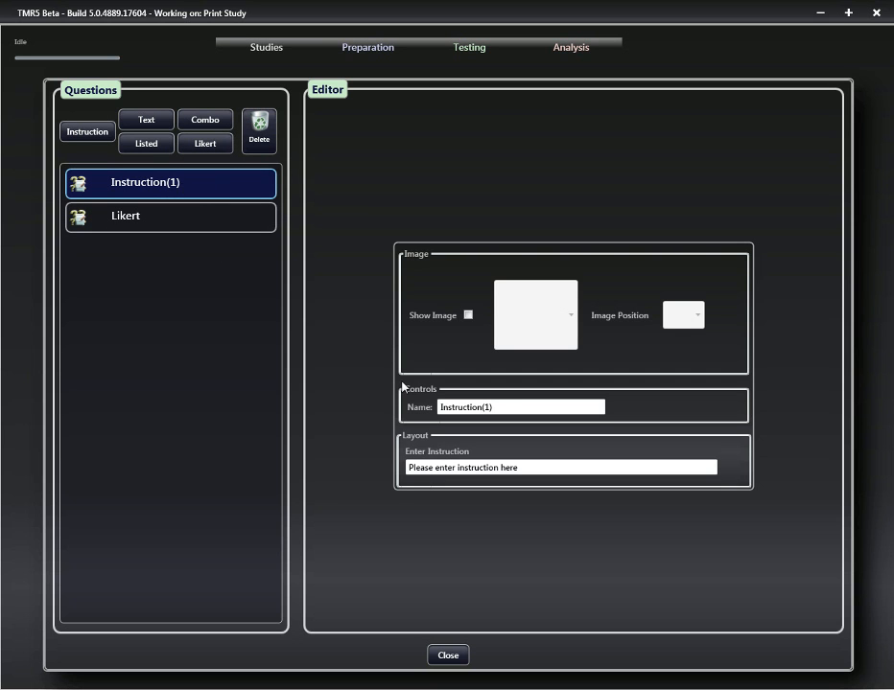
left_click_drag(504, 407, 413, 414)
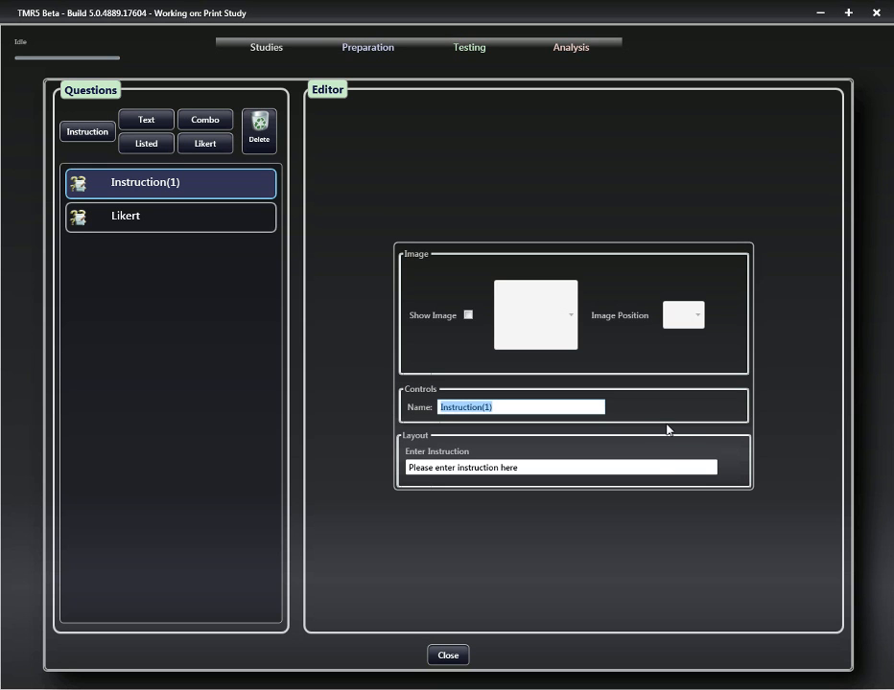
left_click(348, 686)
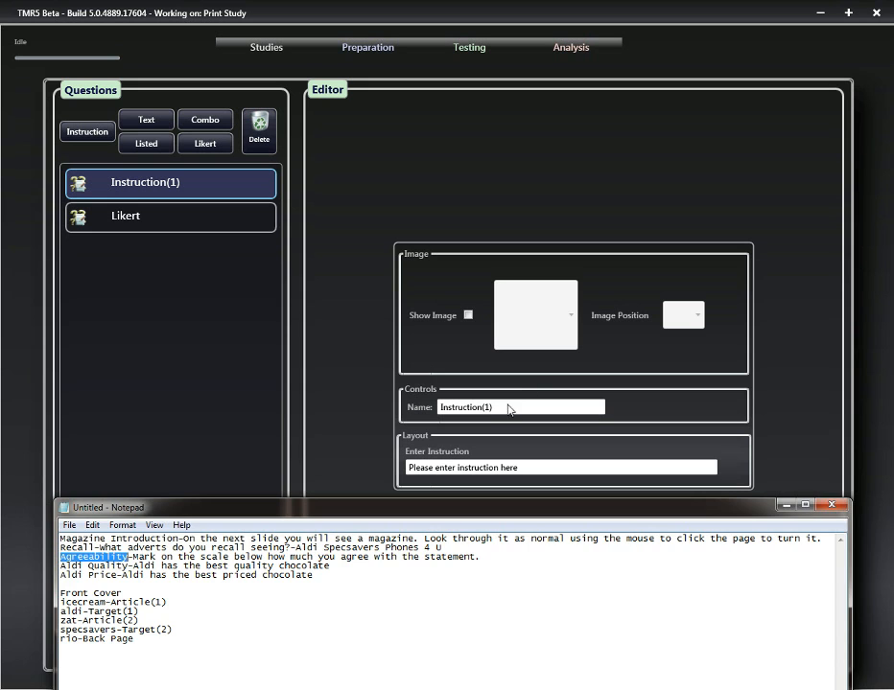
left_click_drag(504, 408, 381, 416)
type("Agreeability")
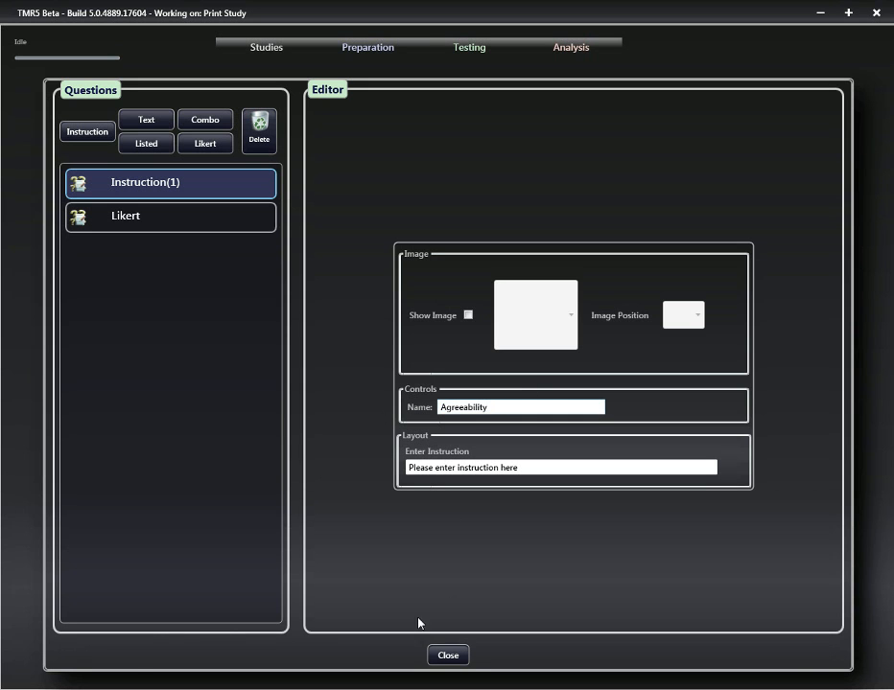
Set the instruction text to "Mark on the scale below how much you agree with the statement.", copied from the Notepad notes
left_click(328, 688)
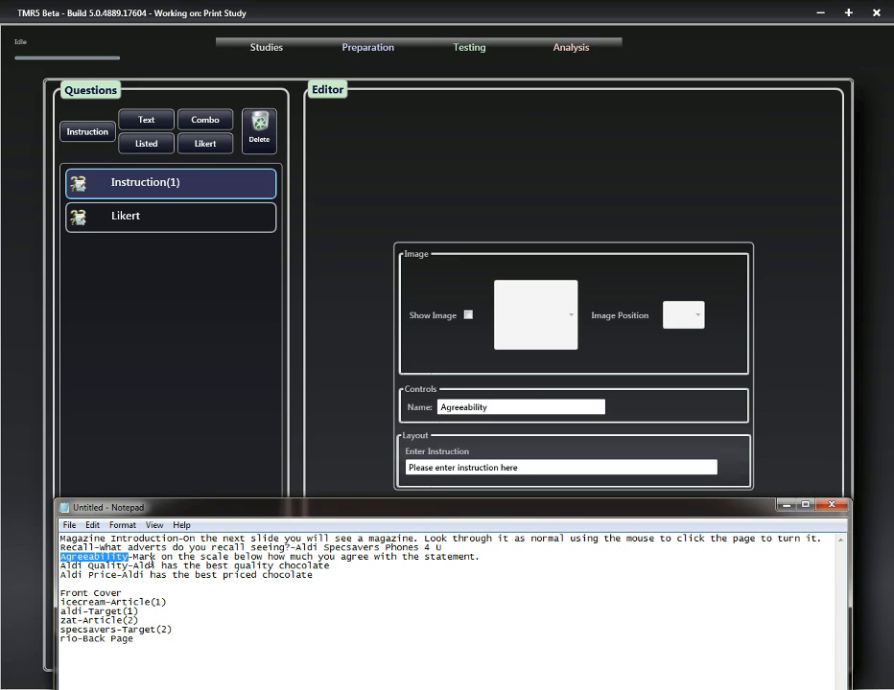
left_click_drag(134, 557, 487, 557)
key("ctrl+c")
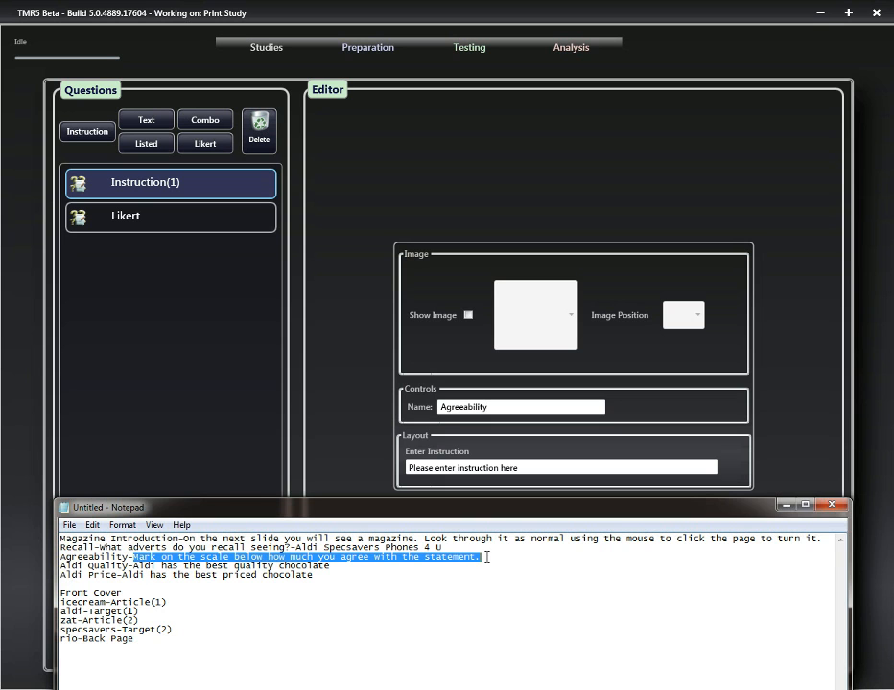
left_click_drag(547, 468, 334, 476)
key("ctrl+v")
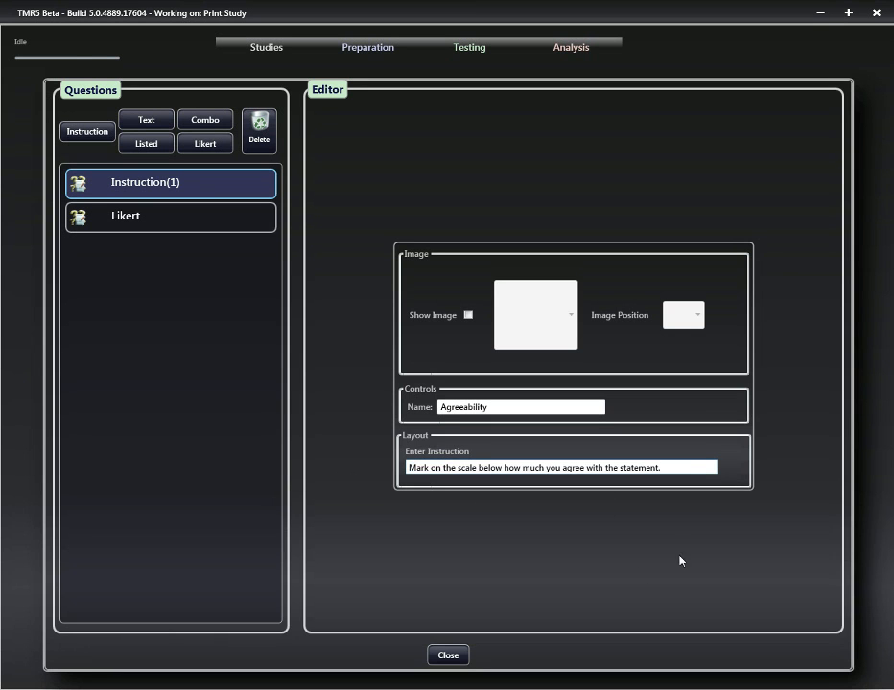
Enable an image for the Agreeability instruction and choose the last newspaper page image, positioned at Top
left_click(468, 315)
left_click(572, 316)
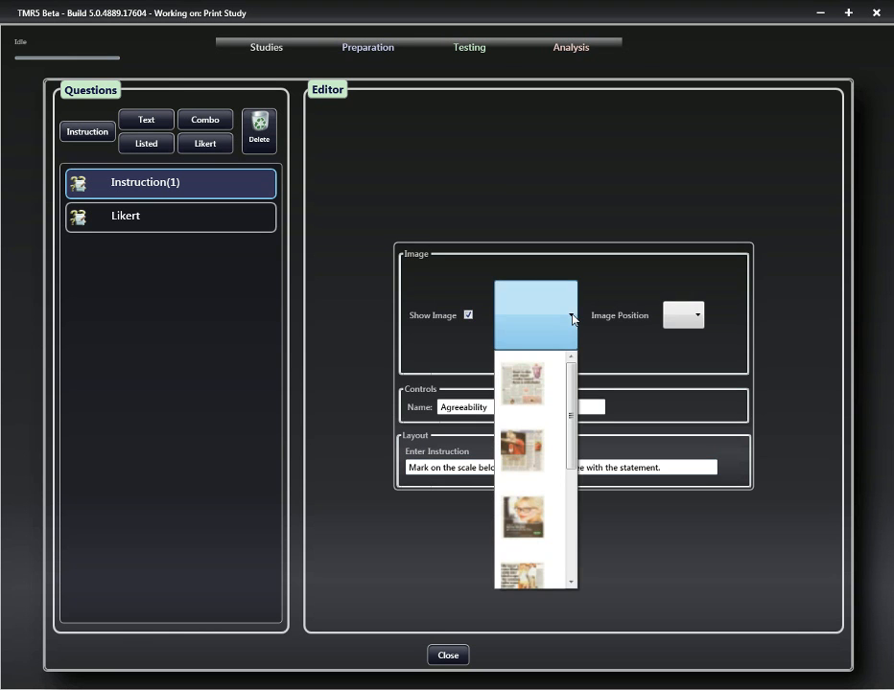
left_click_drag(572, 419, 576, 533)
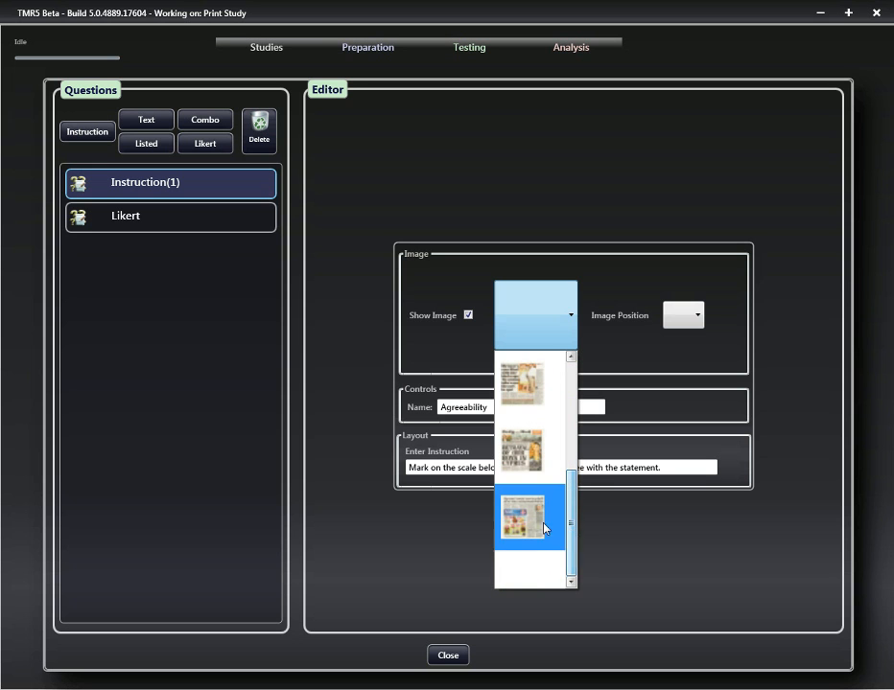
left_click(525, 519)
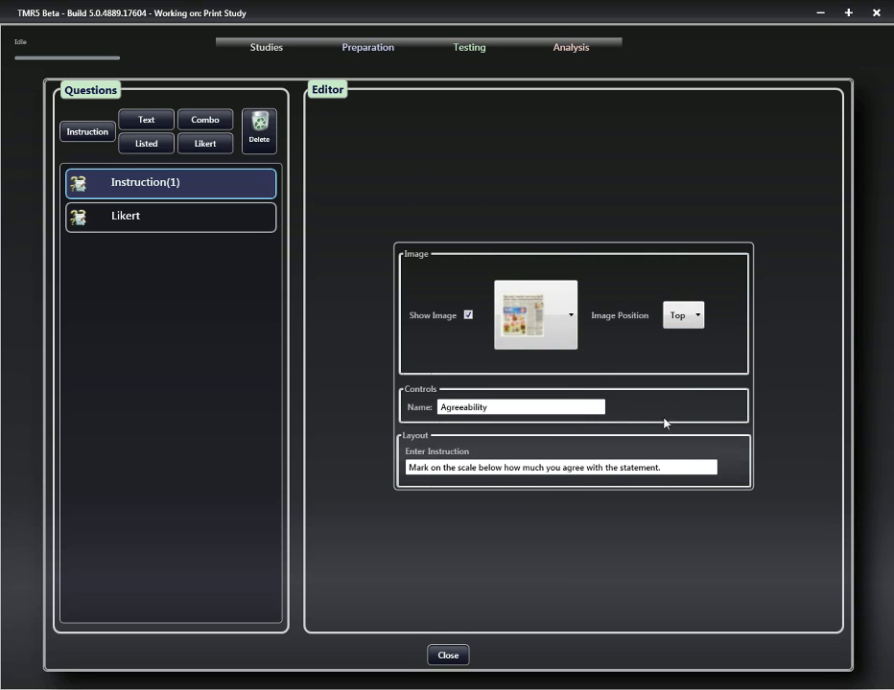
Apply the Agree-ability automatic header set to the Likert question
left_click(168, 219)
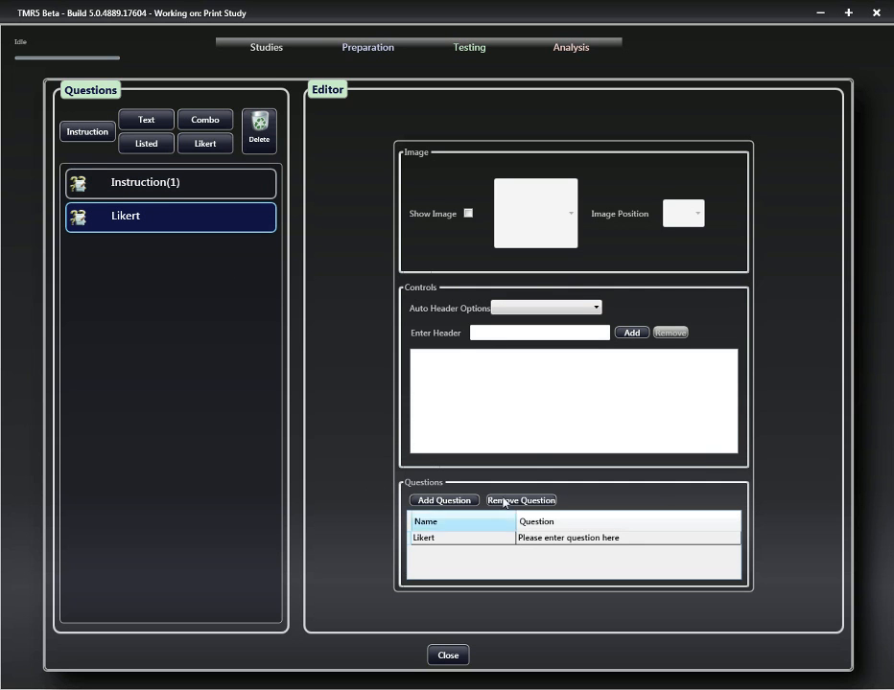
left_click(595, 308)
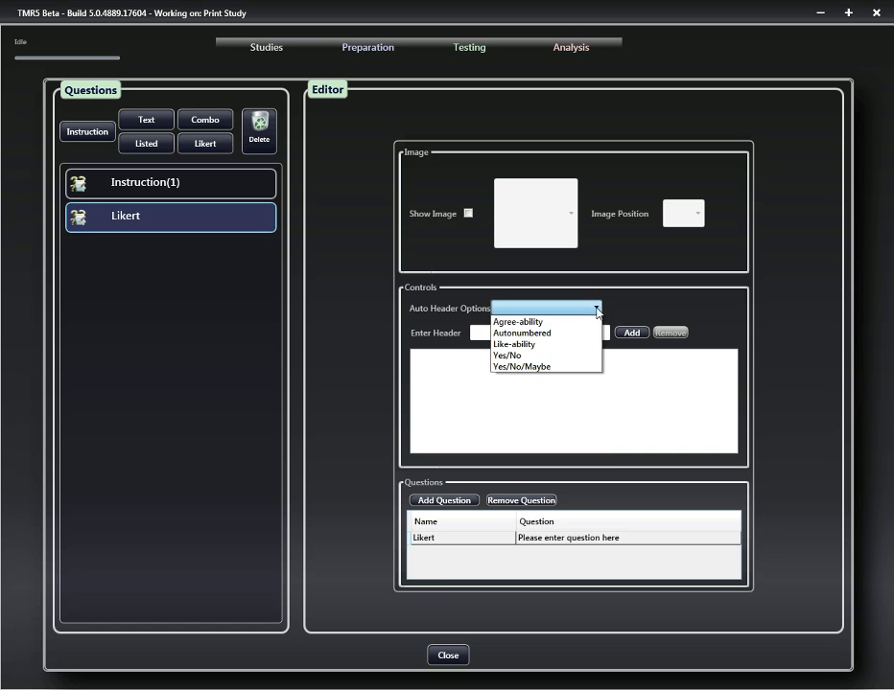
left_click(523, 317)
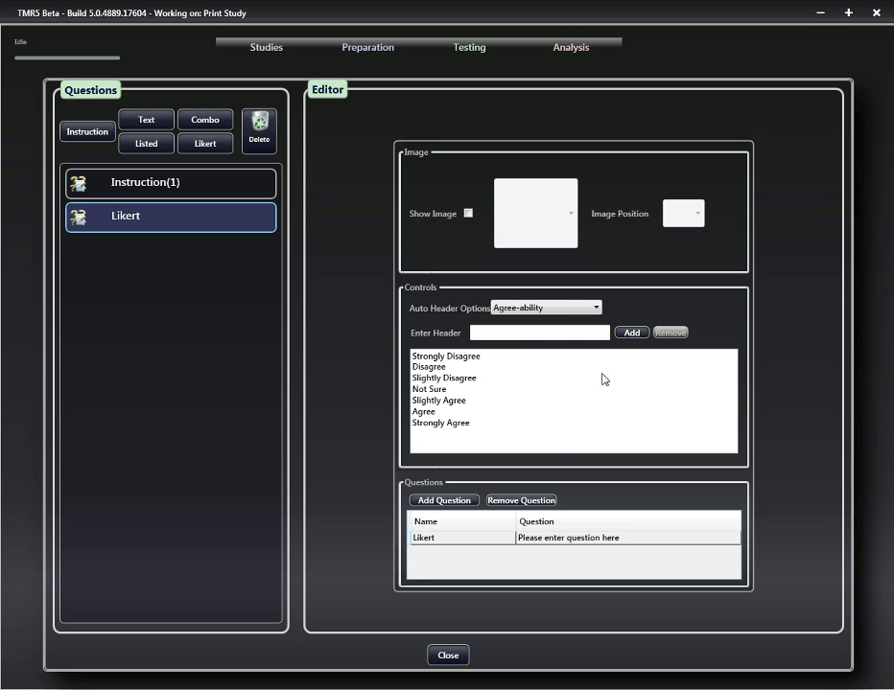
left_click(595, 309)
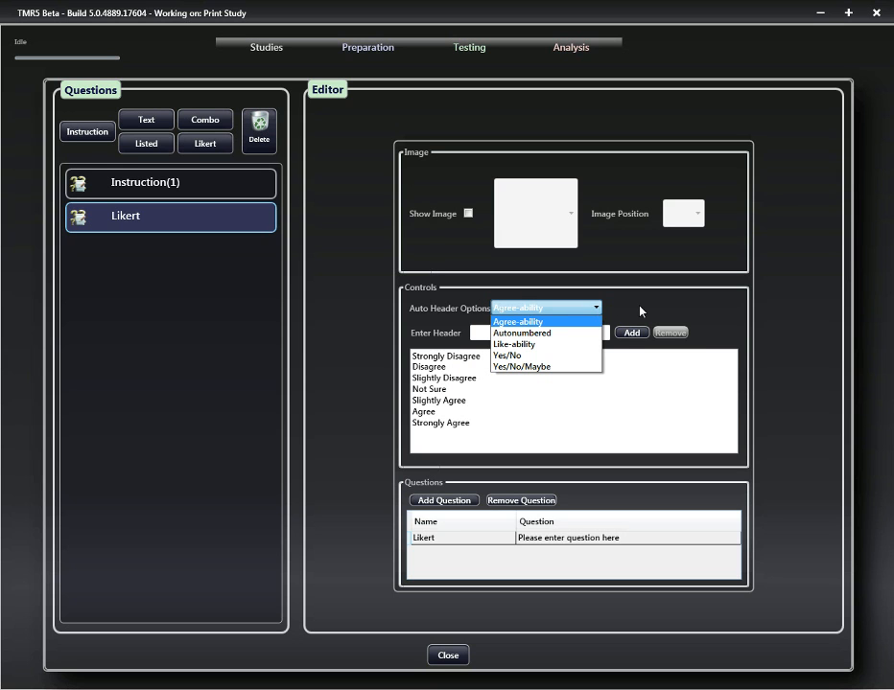
left_click(642, 312)
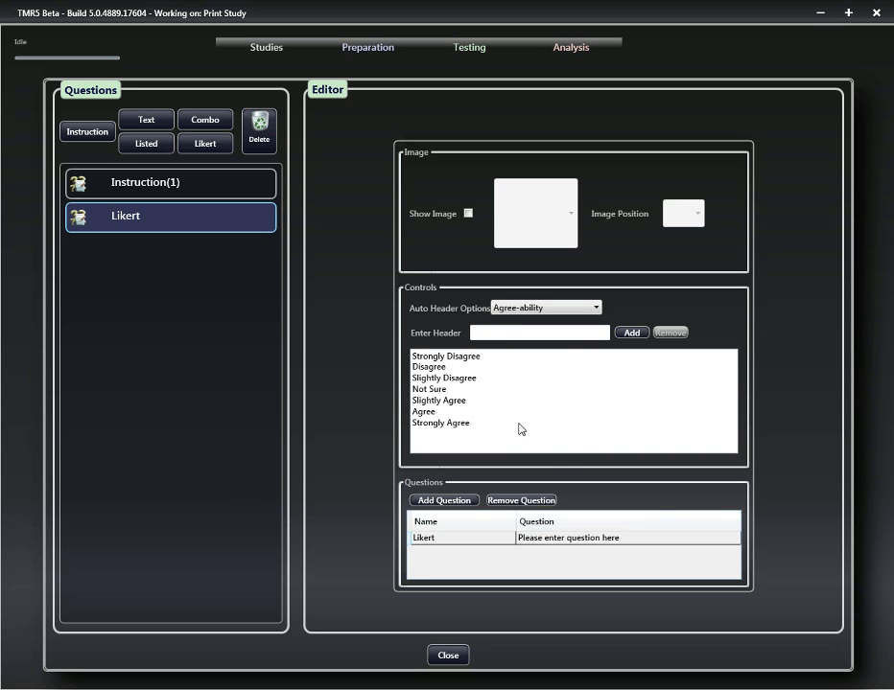
Rename the existing Likert statement as "Quality"
left_click(465, 543)
left_click(465, 540)
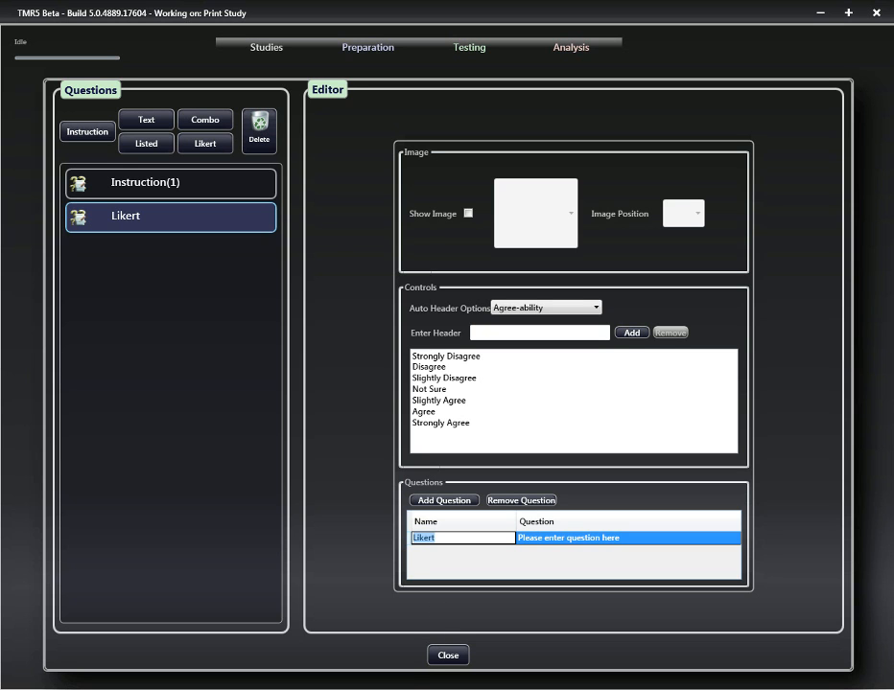
mouse_move(322, 689)
type("Qua")
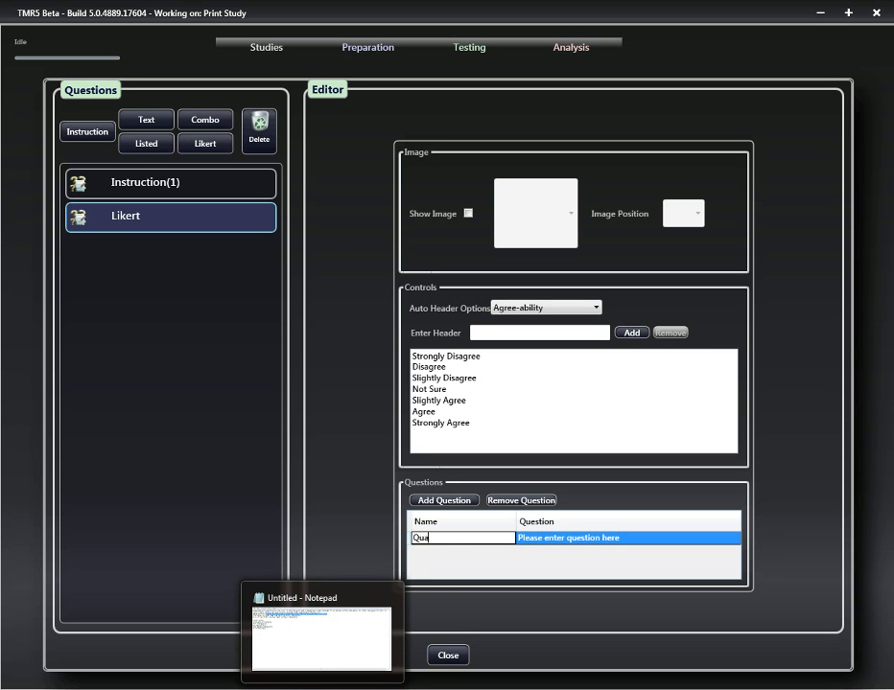
type("lity")
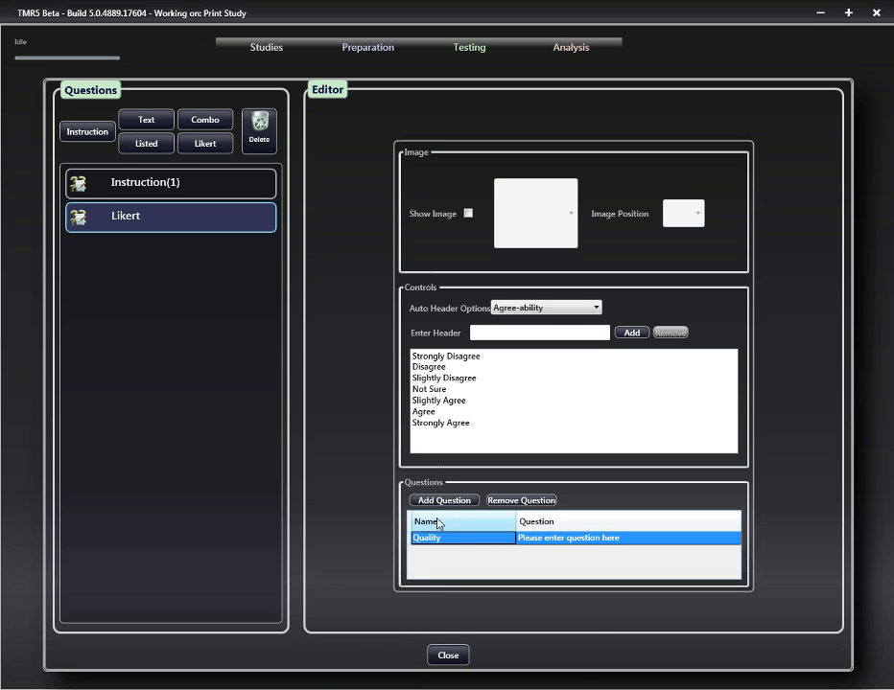
Add a second statement to the Likert question and name it "Price"
left_click(444, 501)
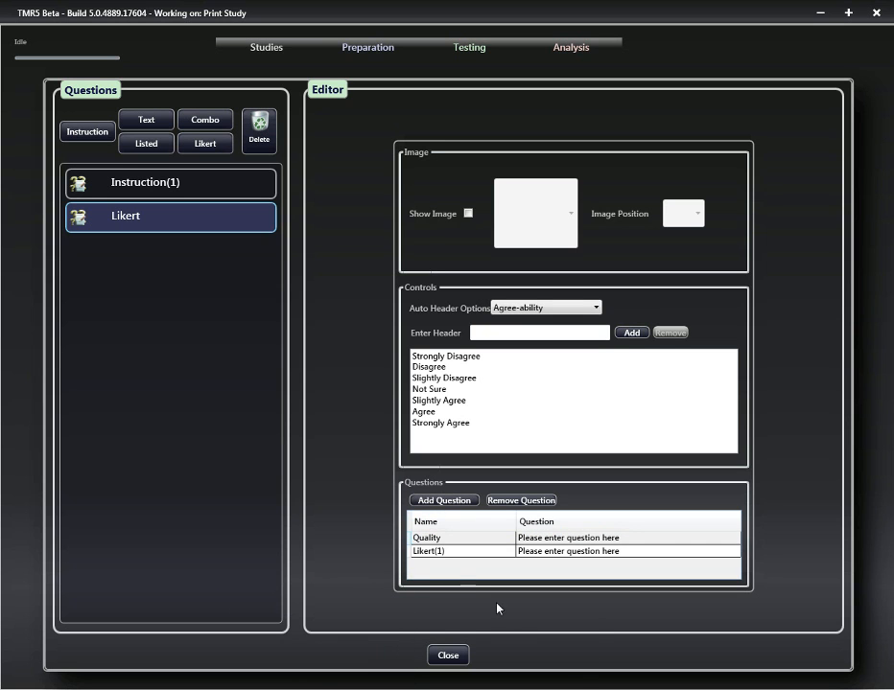
left_click(457, 553)
left_click(455, 552)
type("Price")
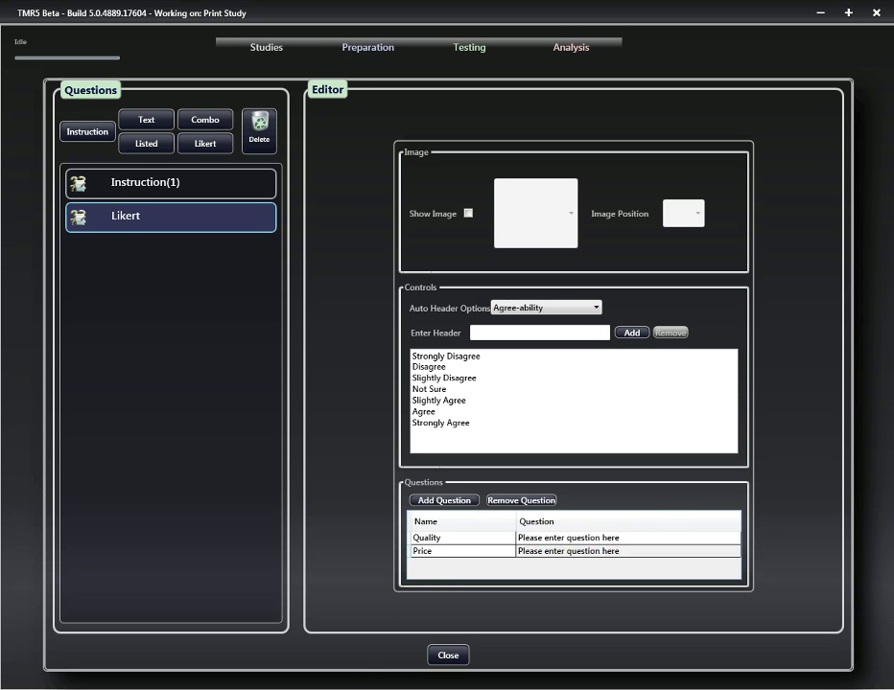
Set the Quality statement's question text to "Aldi has the best quality chocolate", copied from the Notepad notes
key("alt+Tab")
left_click_drag(133, 566, 334, 571)
key("ctrl+c")
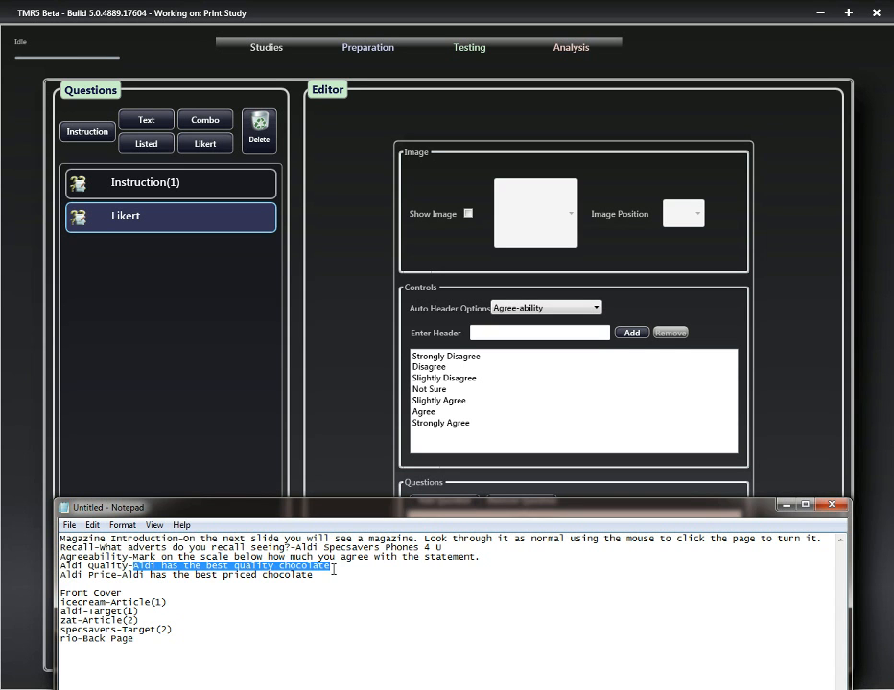
left_click(805, 426)
left_click(563, 539)
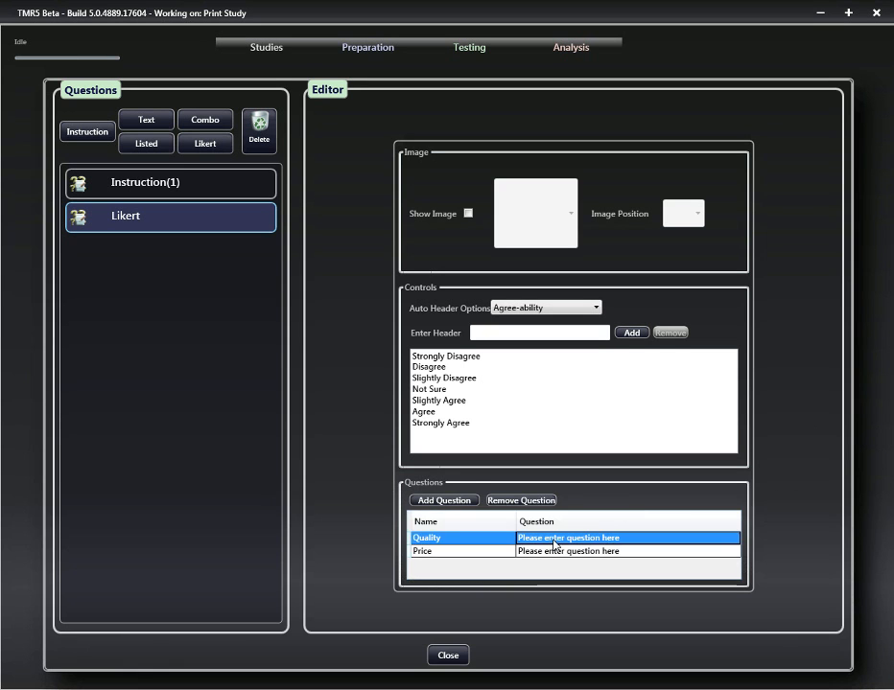
left_click(561, 538)
left_click_drag(630, 537, 513, 543)
key("ctrl+v")
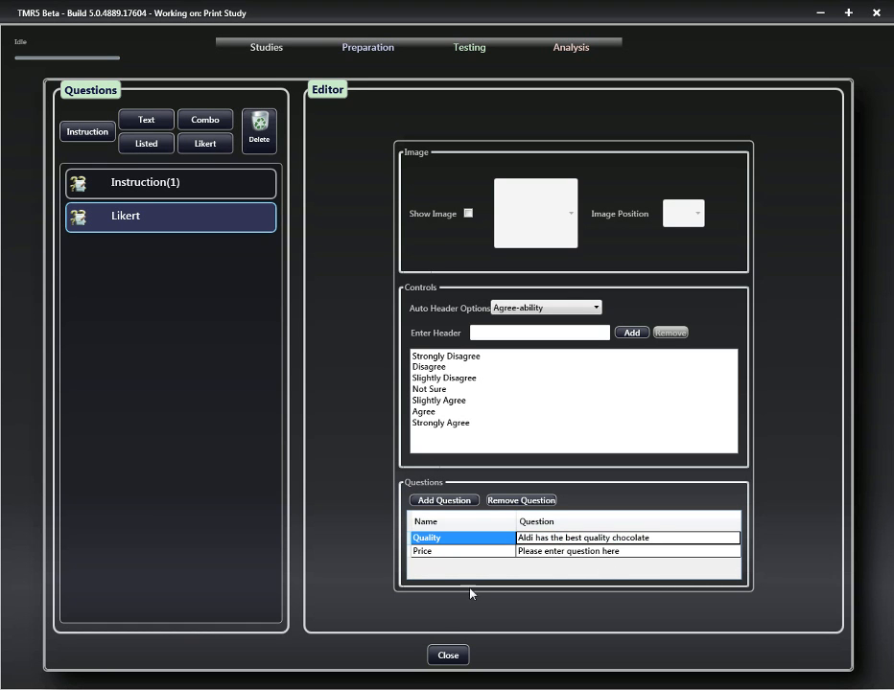
Set the Price statement's question text to "Aldi has the best priced chocolate", copied from the Notepad notes, and close the question editor
key("alt+Tab")
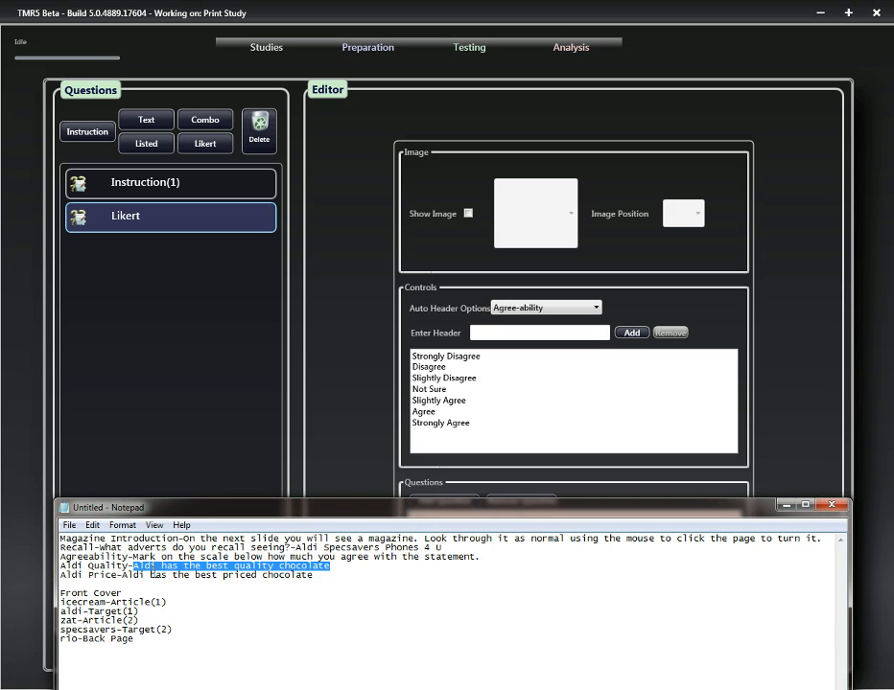
left_click_drag(122, 575, 316, 579)
key("ctrl+c")
key("alt+Tab")
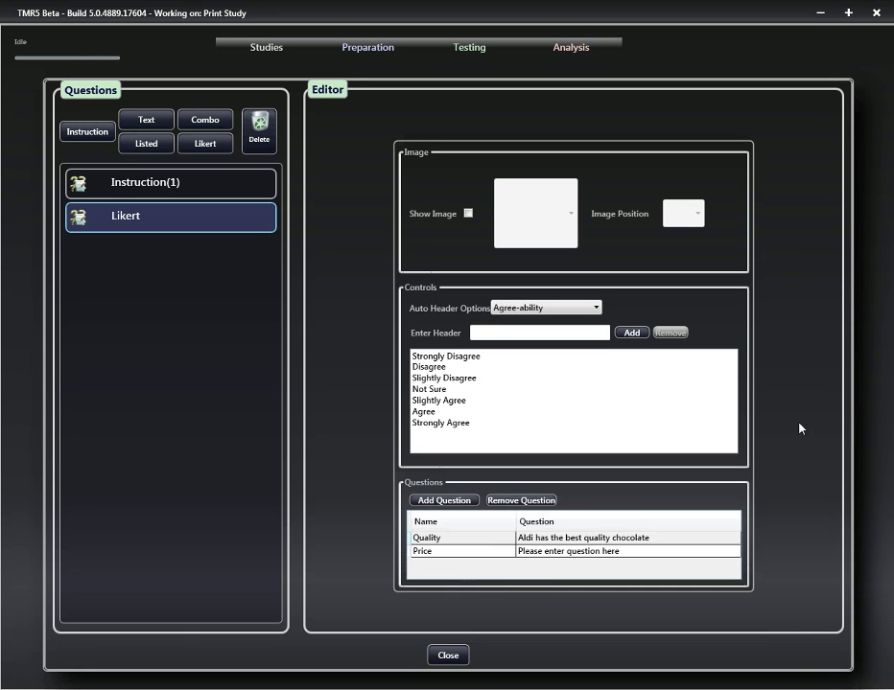
left_click(638, 552)
left_click(632, 553)
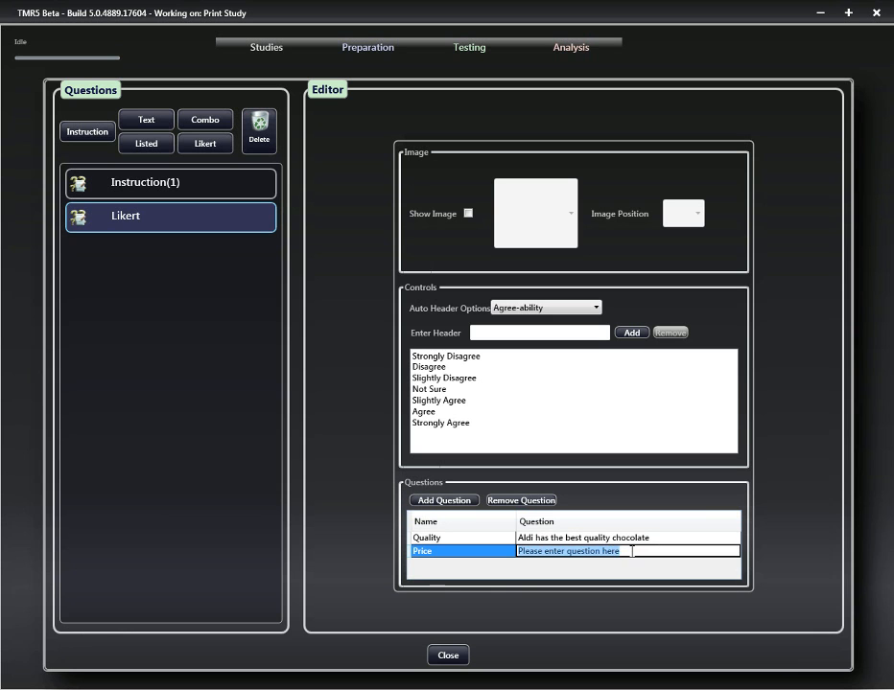
key("ctrl+v")
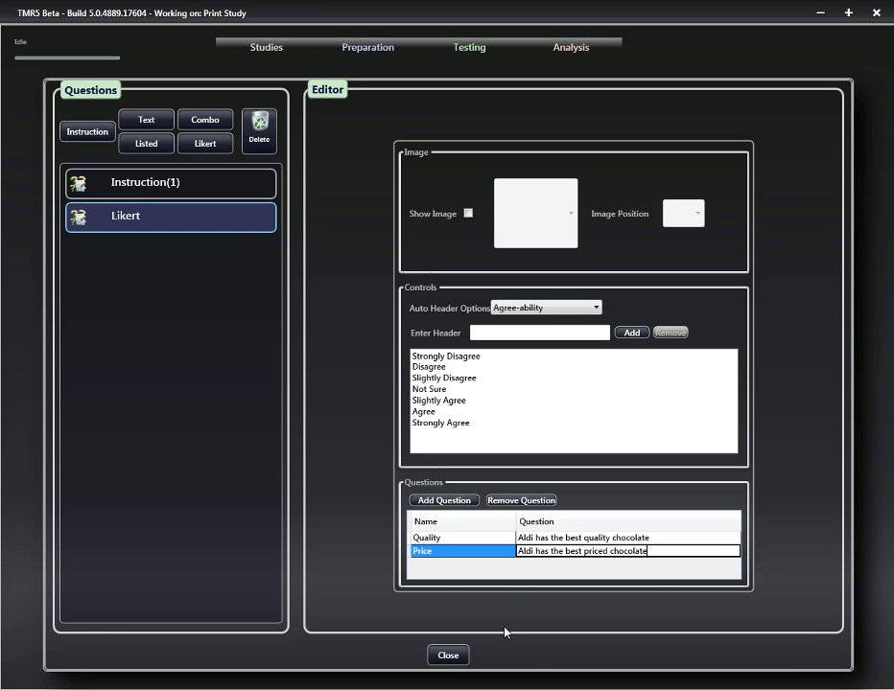
left_click(452, 656)
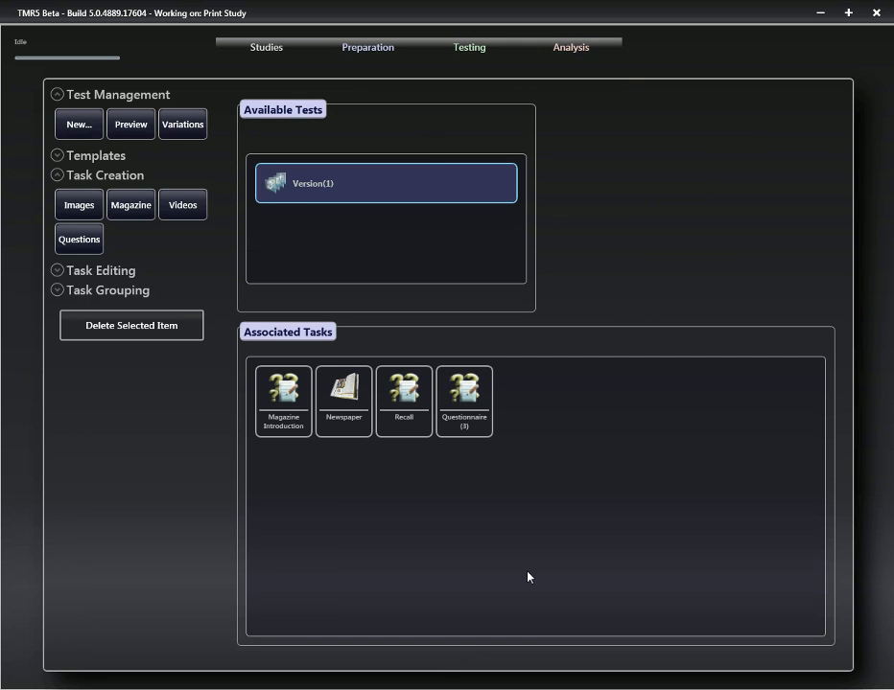
Rename the Likert questionnaire task as "Agreeability"
double_click(463, 425)
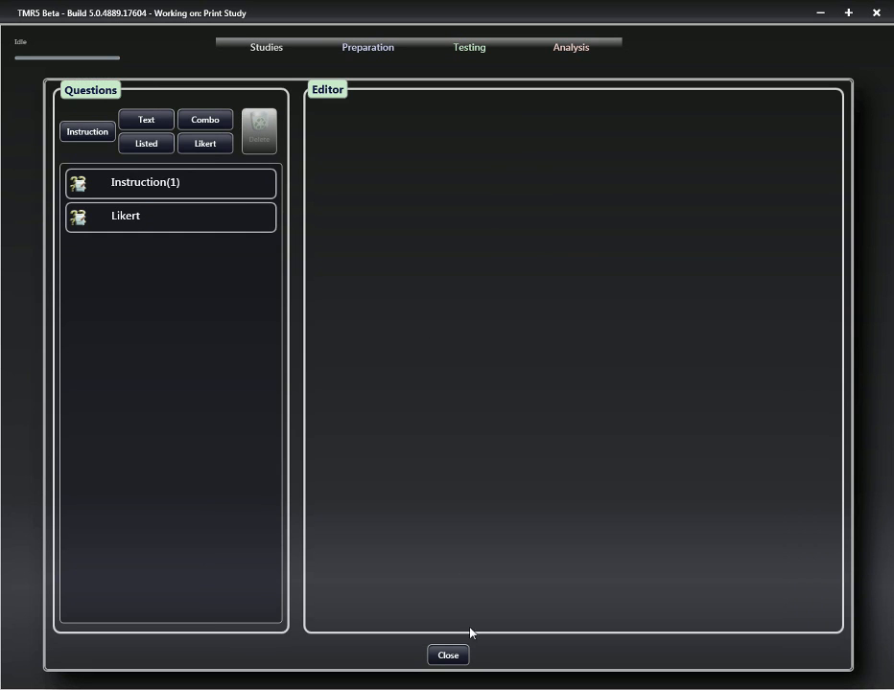
left_click(457, 656)
left_click(467, 423)
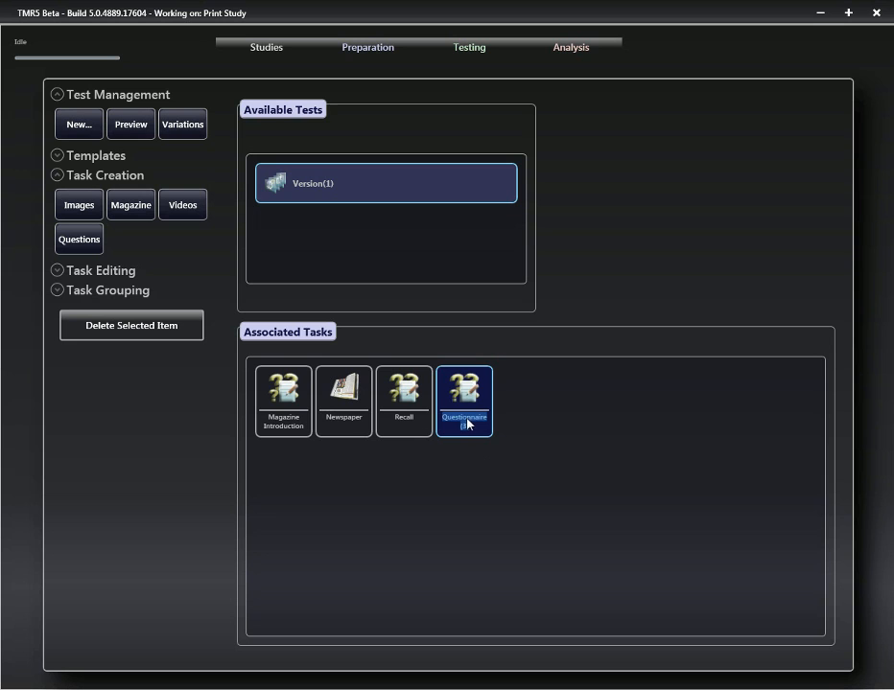
type("Agreeability")
left_click(556, 495)
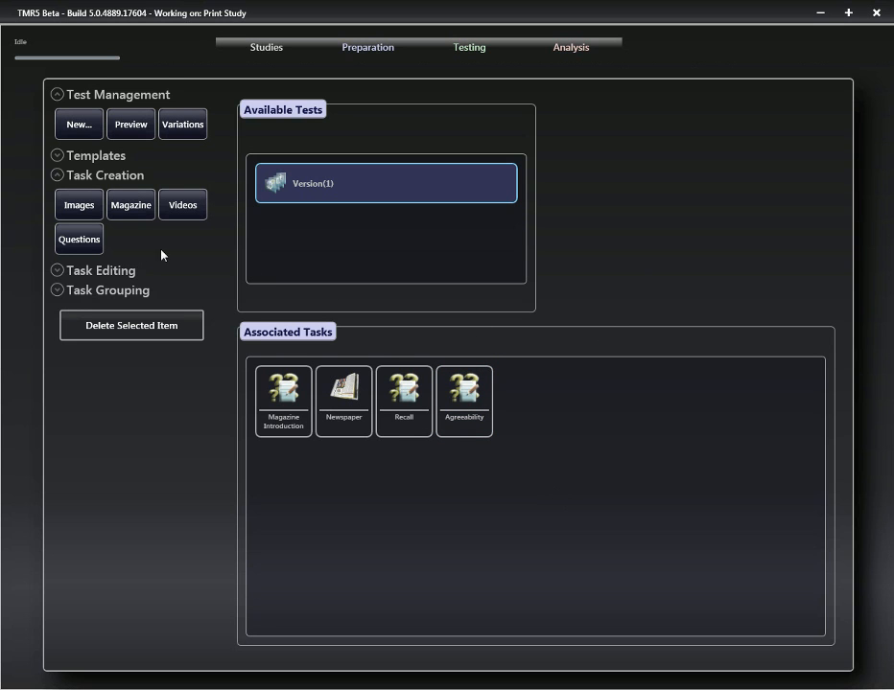
Add the image 174526776D4C497C240391BF85E2E282.png as a task named "Aldi Out of Context" and place it before Agreeability
left_click(79, 207)
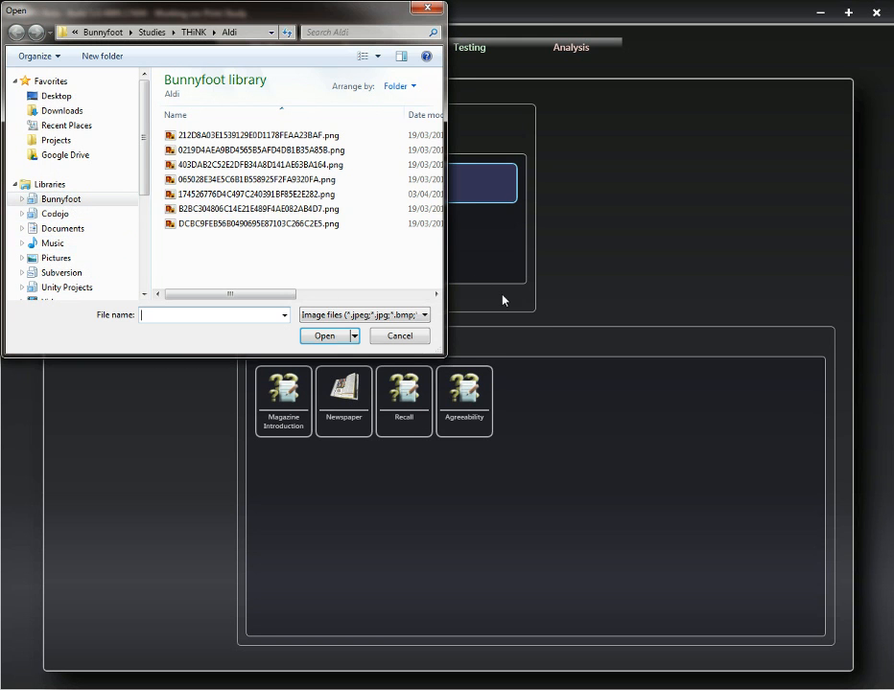
left_click(244, 194)
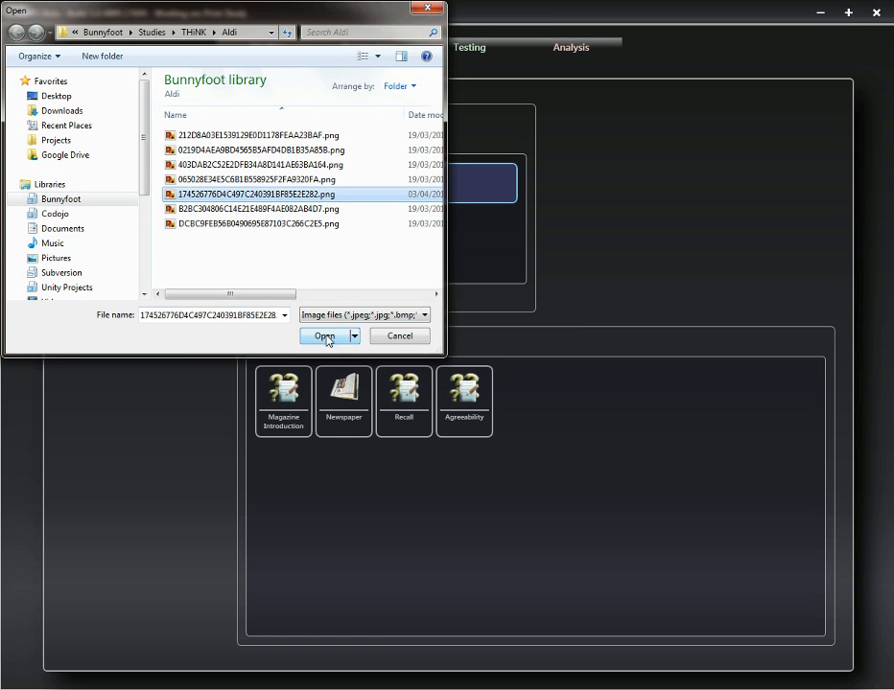
left_click(324, 336)
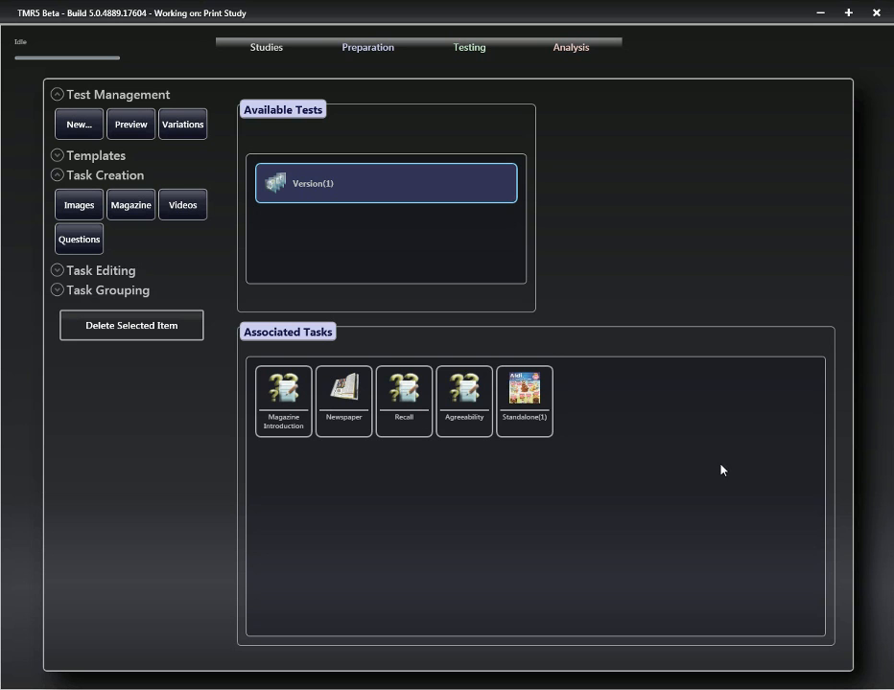
left_click_drag(525, 392, 458, 403)
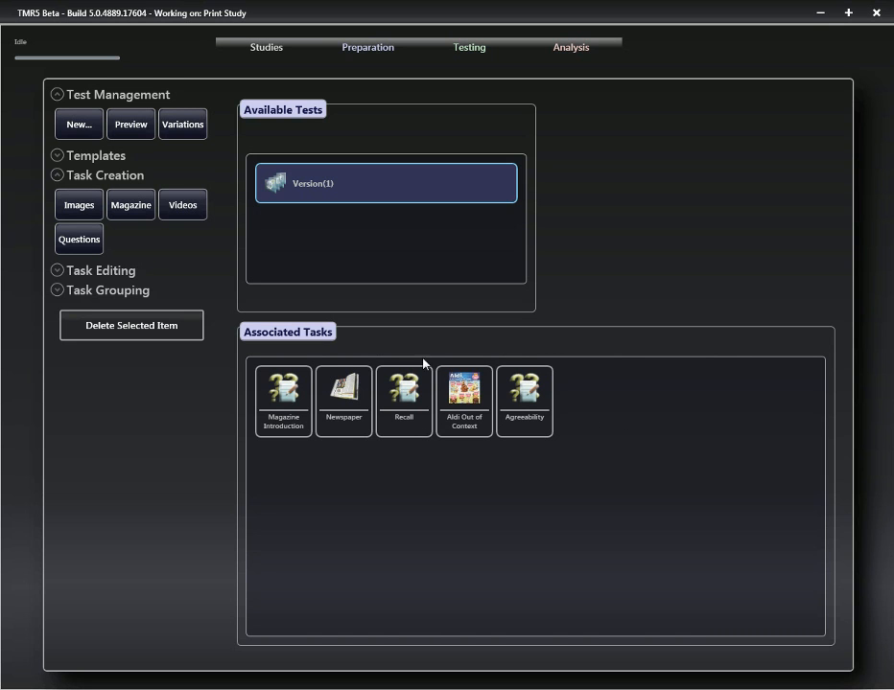
Create a new questionnaire with a combo question named "Gender" and the question text "Please enter your gender"
left_click(79, 241)
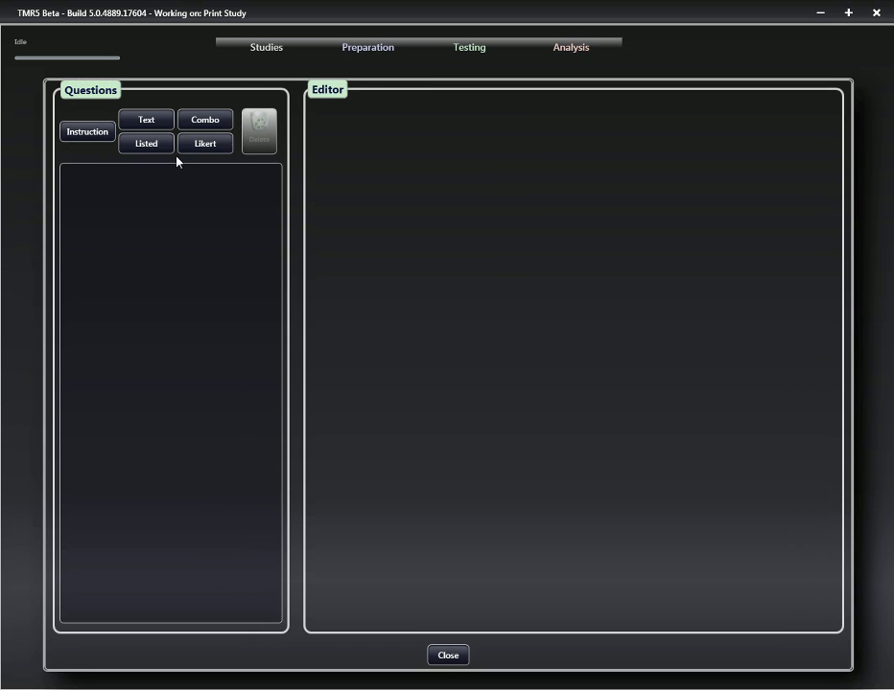
left_click(209, 123)
left_click(160, 187)
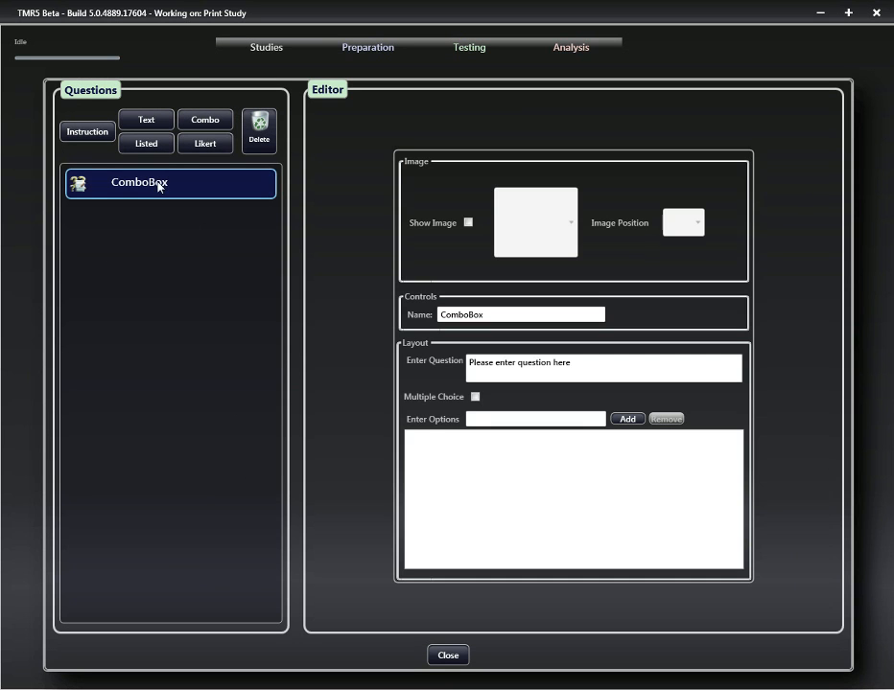
left_click_drag(491, 315, 401, 314)
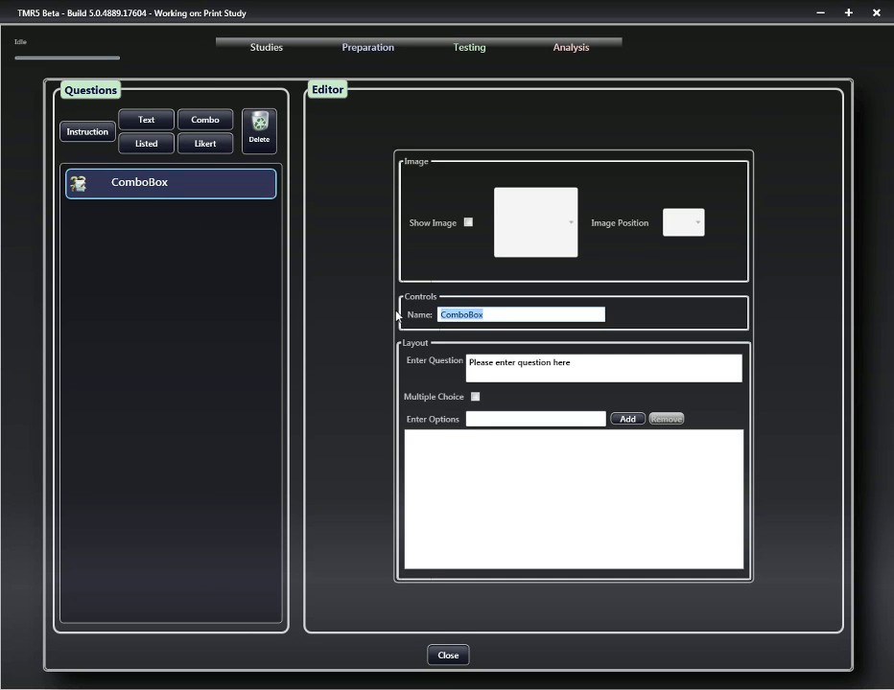
type("Gender")
left_click_drag(580, 362, 547, 373)
type("yo")
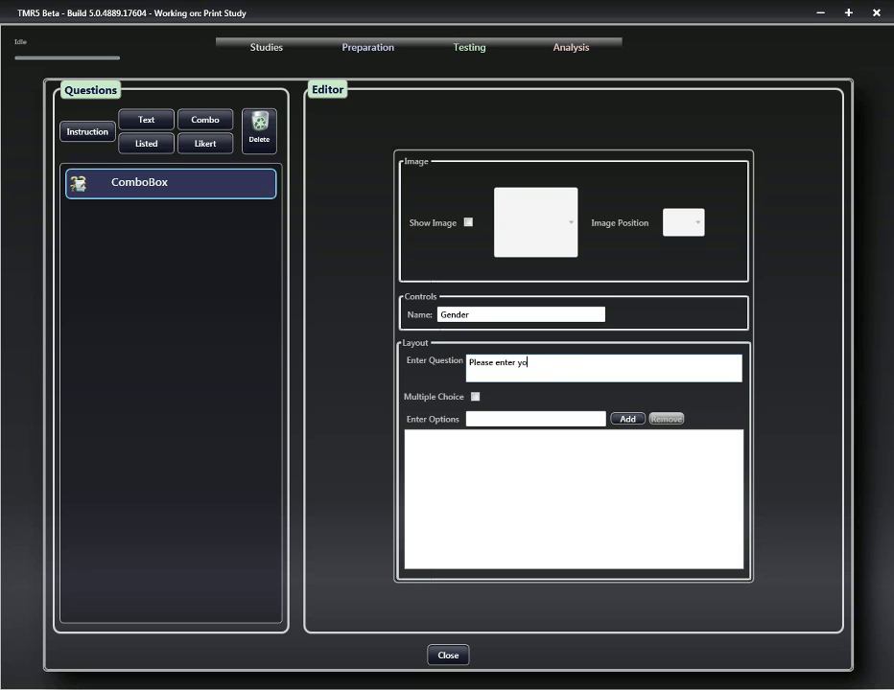
type("ur gender")
Add the options Male and Female to the Gender question and close the question editor
left_click(507, 419)
type("Male")
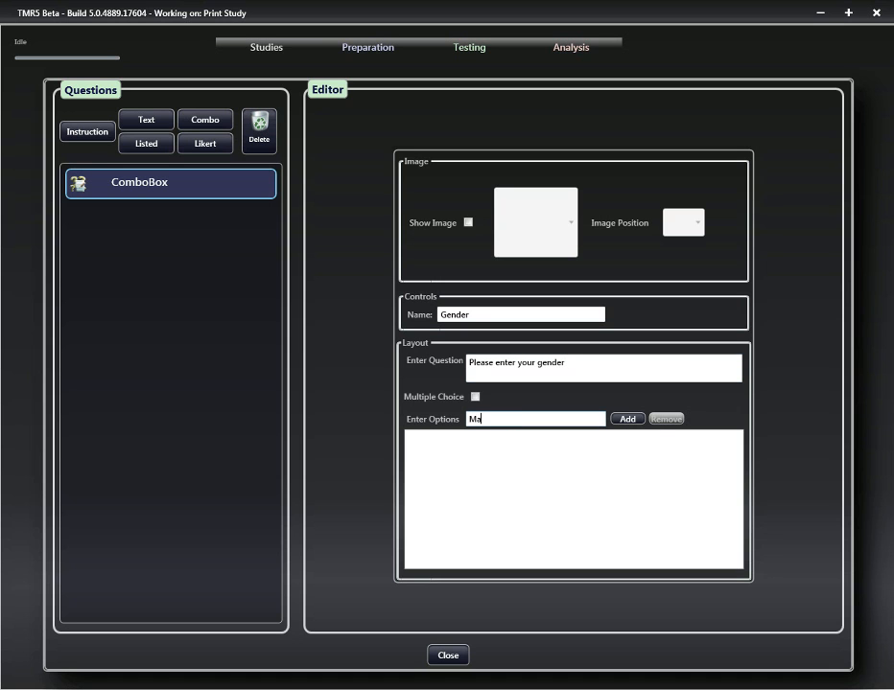
left_click(629, 418)
left_click(507, 419)
key("Delete")
type("Fem")
left_click(625, 419)
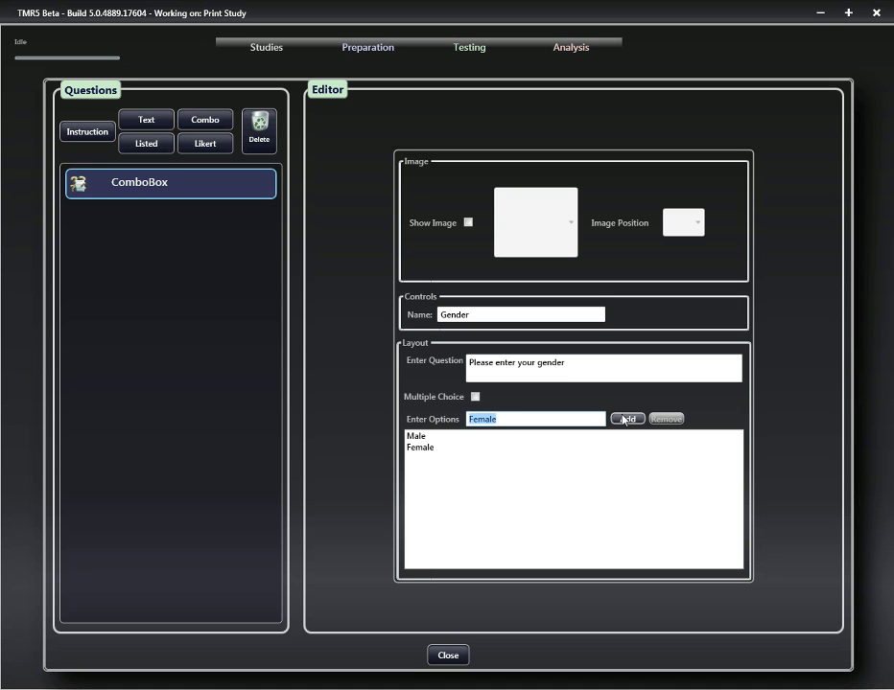
left_click(448, 656)
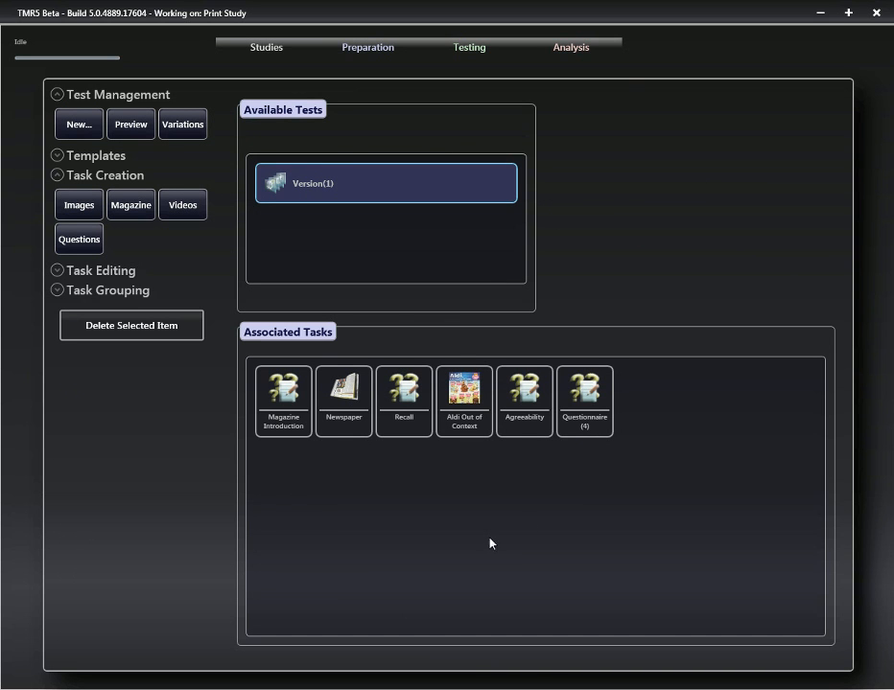
Rename the new gender questionnaire task as "Gender"
left_click(592, 424)
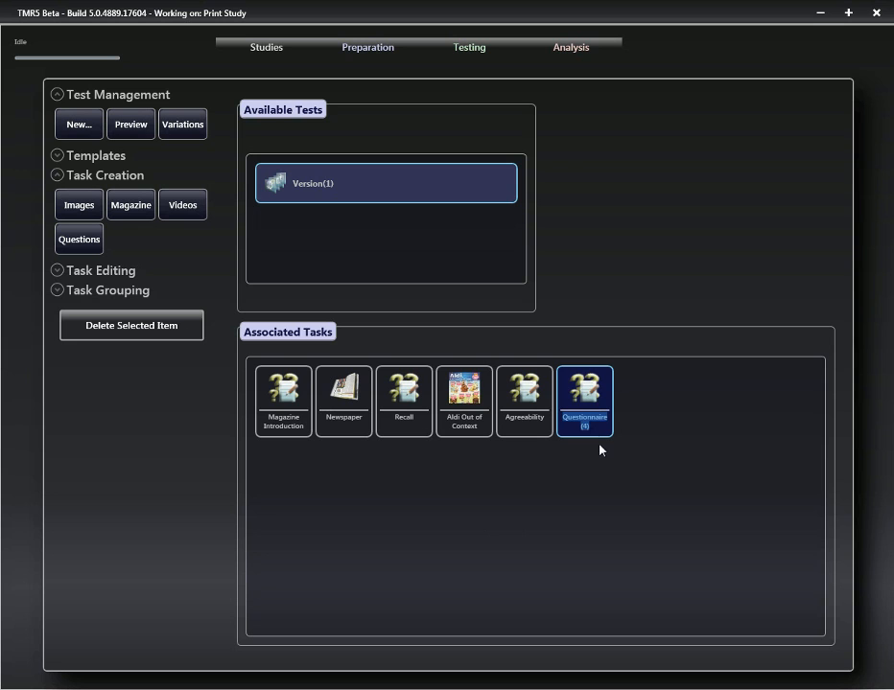
type("Gender")
left_click(558, 483)
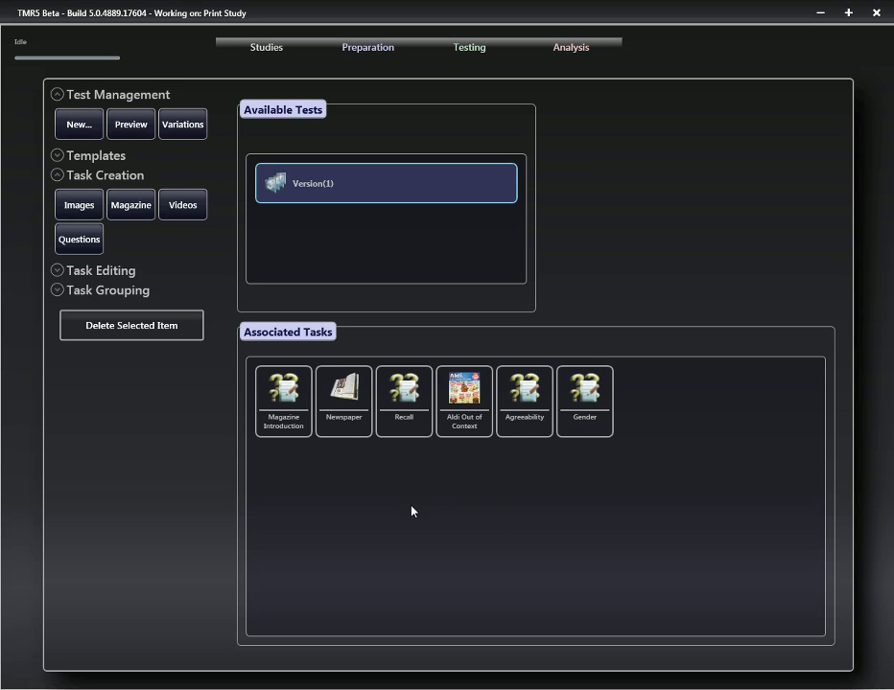
Open the Newspaper task's variations and add three more page layouts
mouse_move(348, 399)
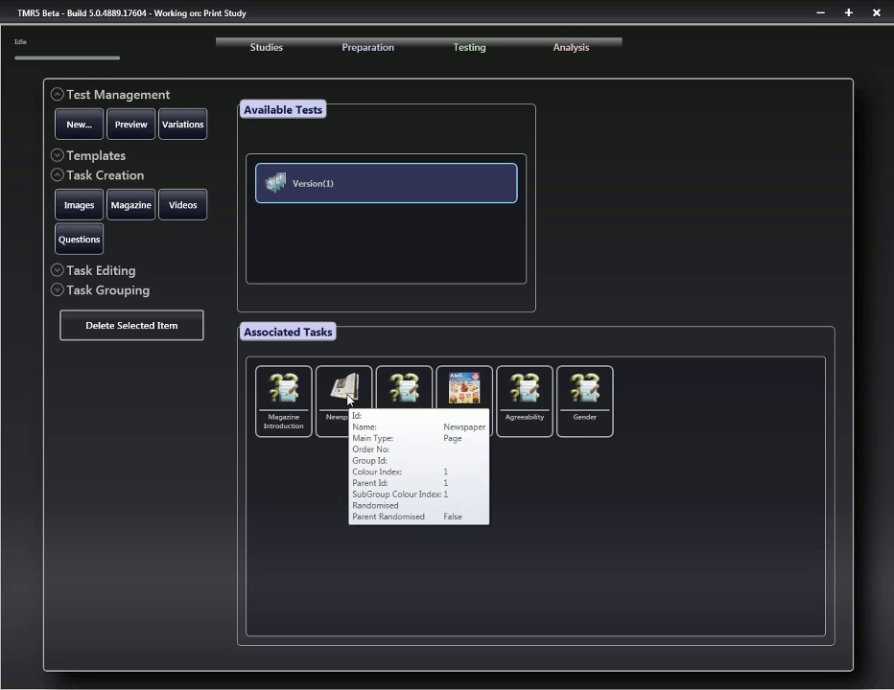
left_click(59, 272)
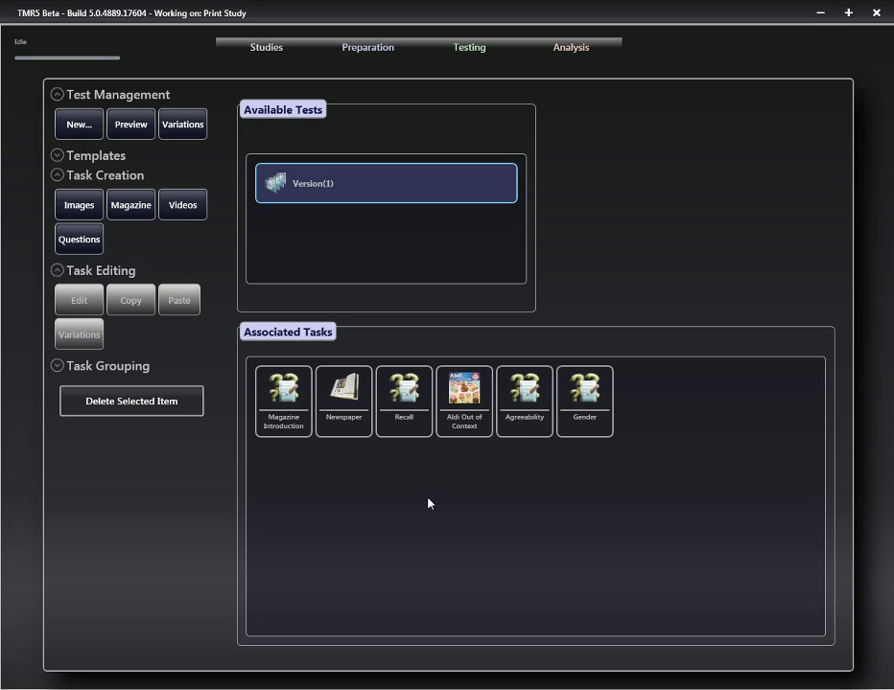
left_click(343, 398)
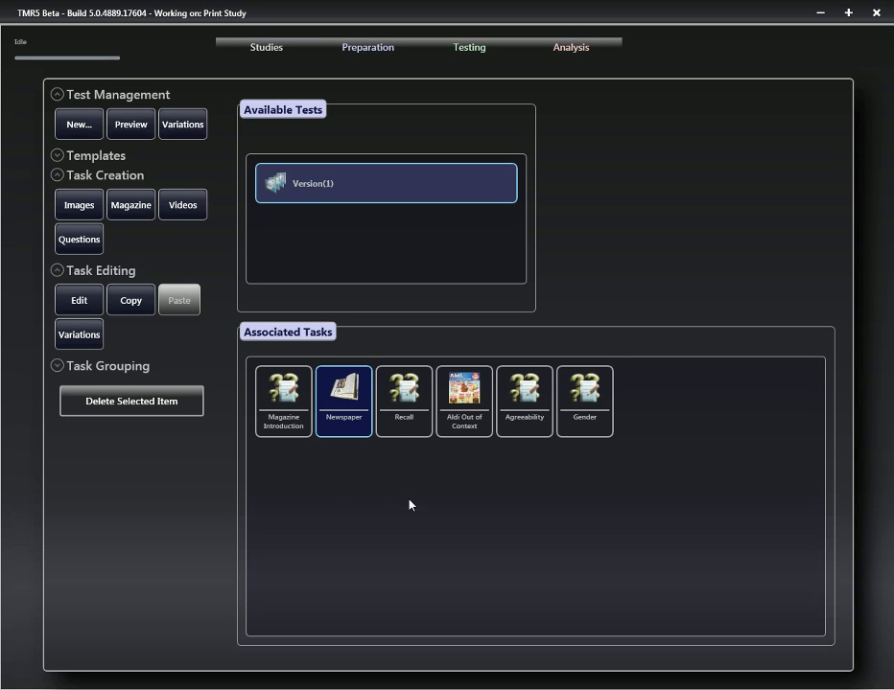
left_click(81, 337)
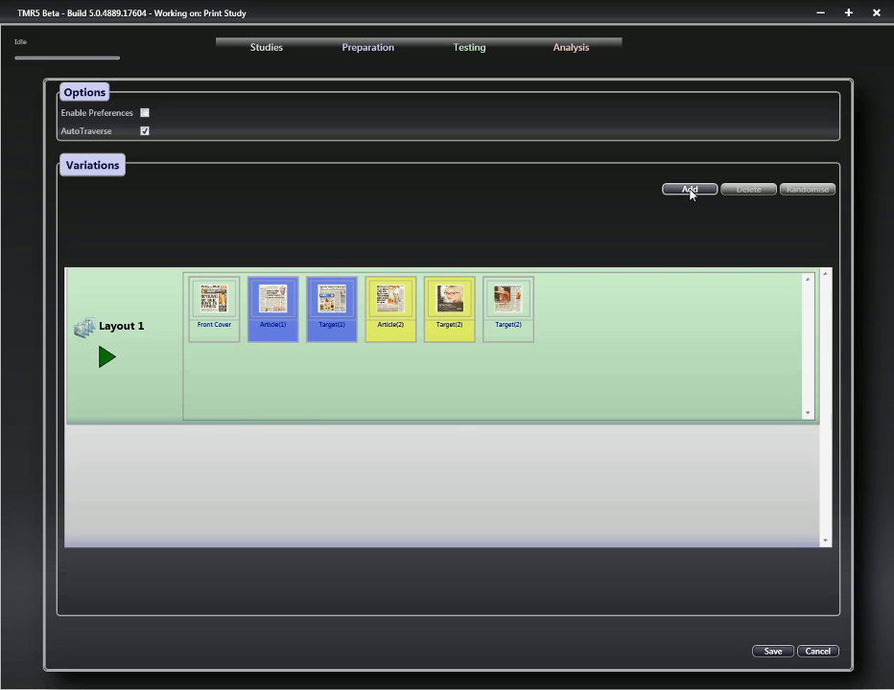
left_click(690, 190)
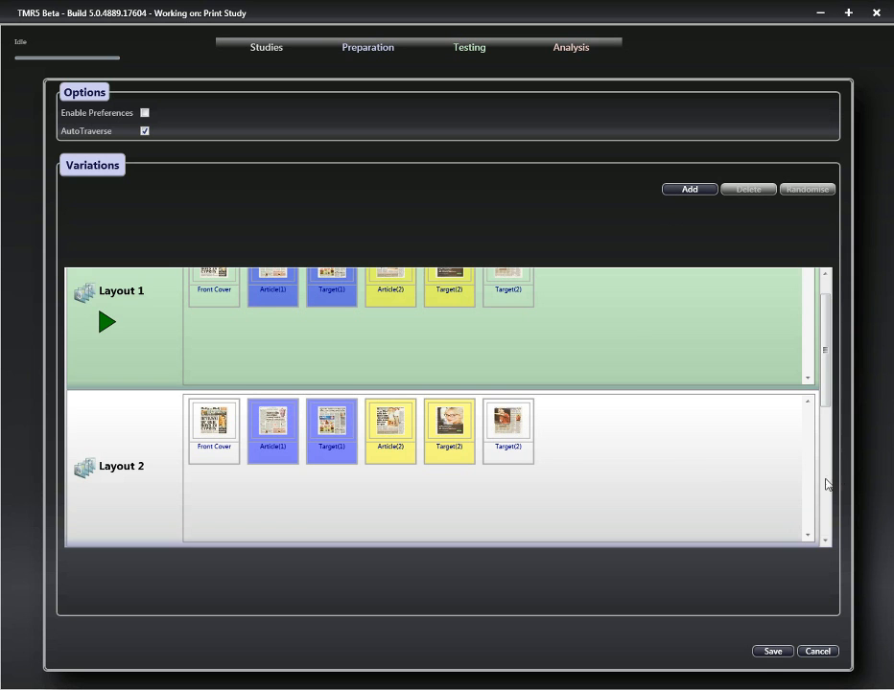
In Layout 2, move Article(1) and Target(1) behind the yellow pair so the middle order is Article(2), Target(2), Target(1), Article(1)
left_click_drag(824, 365, 846, 364)
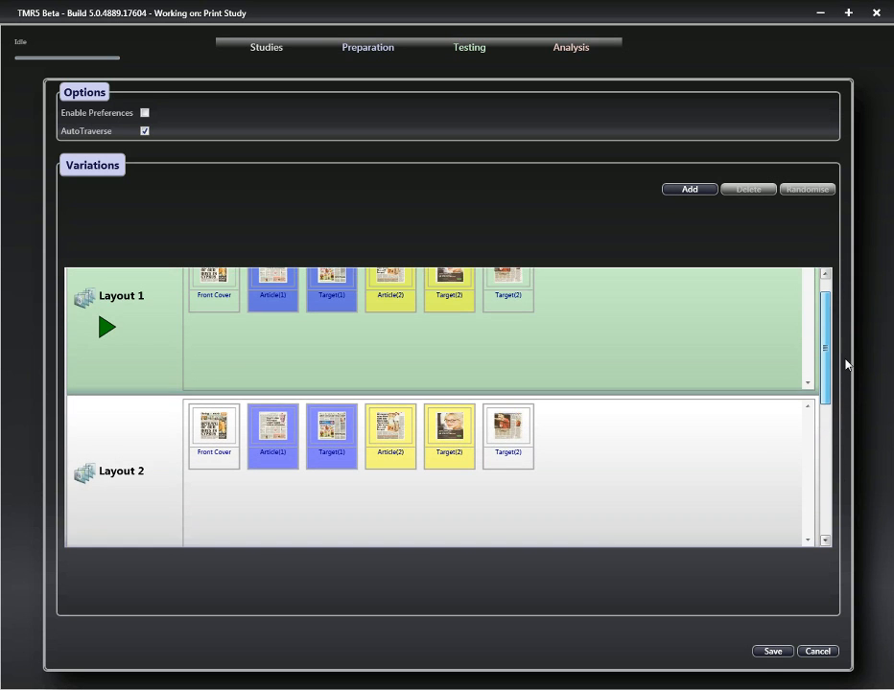
left_click(274, 439)
left_click(338, 441, "shift")
left_click_drag(337, 441, 465, 447)
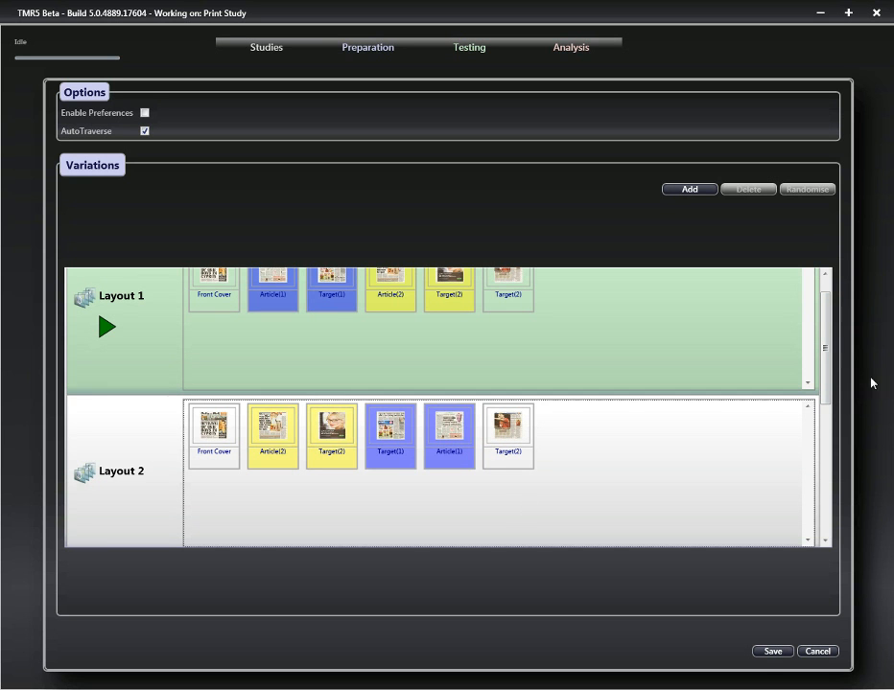
In Layout 3, swap the pages within each coloured pair so that Target(1) precedes Article(1) and Target(2) precedes Article(2)
left_click_drag(824, 345, 839, 431)
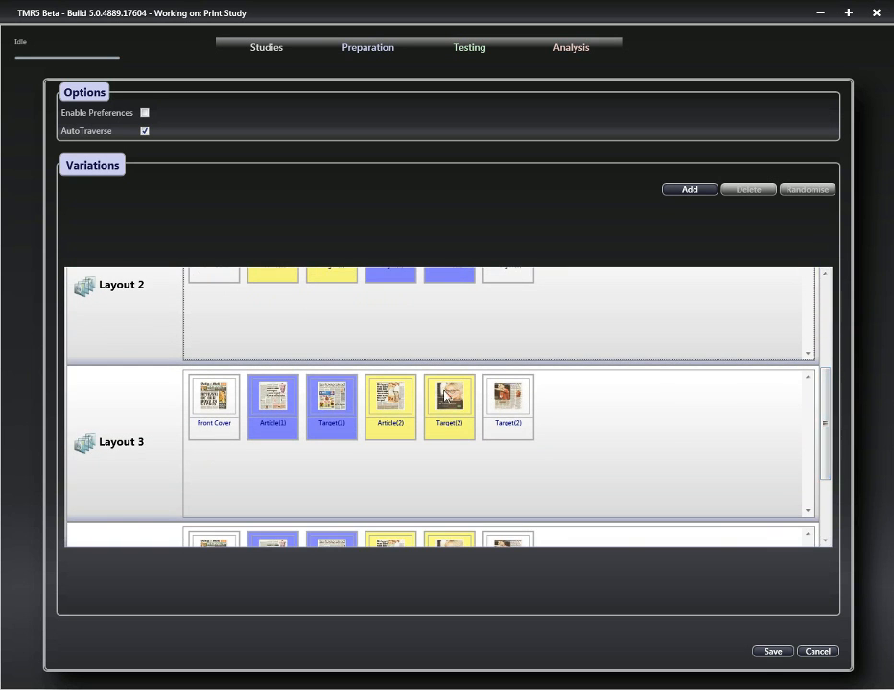
left_click_drag(338, 408, 268, 410)
left_click_drag(441, 417, 376, 416)
Reorder the middle pages of Layout 4 to Article(2), Target(2), Target(1), Article(1)
left_click_drag(828, 394, 829, 462)
left_click_drag(330, 422, 272, 432)
left_click_drag(449, 428, 239, 428)
left_click(414, 434)
left_click(449, 432, "ctrl")
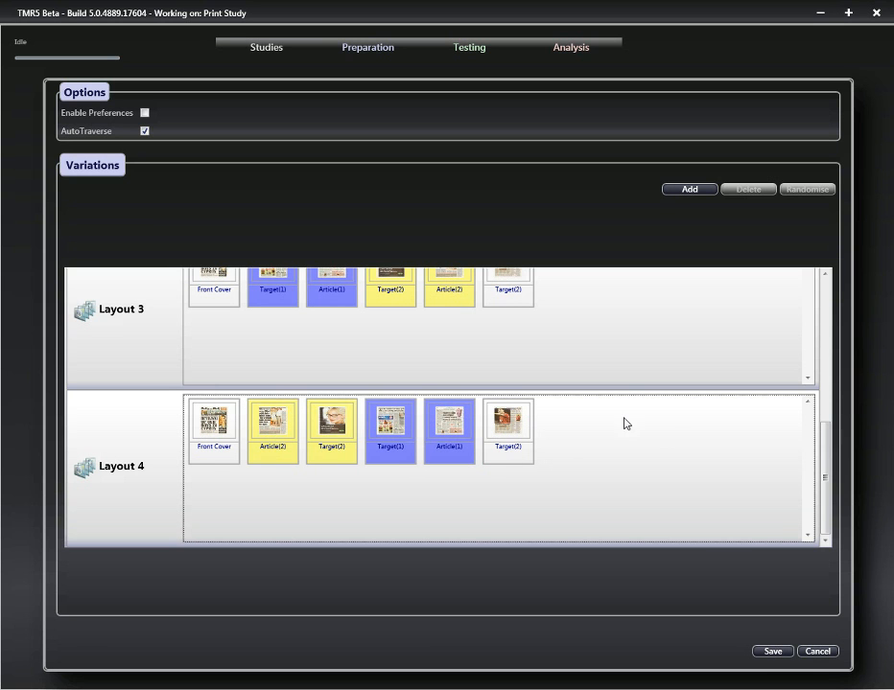
Enable preferences for the Newspaper task's variations and look through the page layouts
left_click(145, 115)
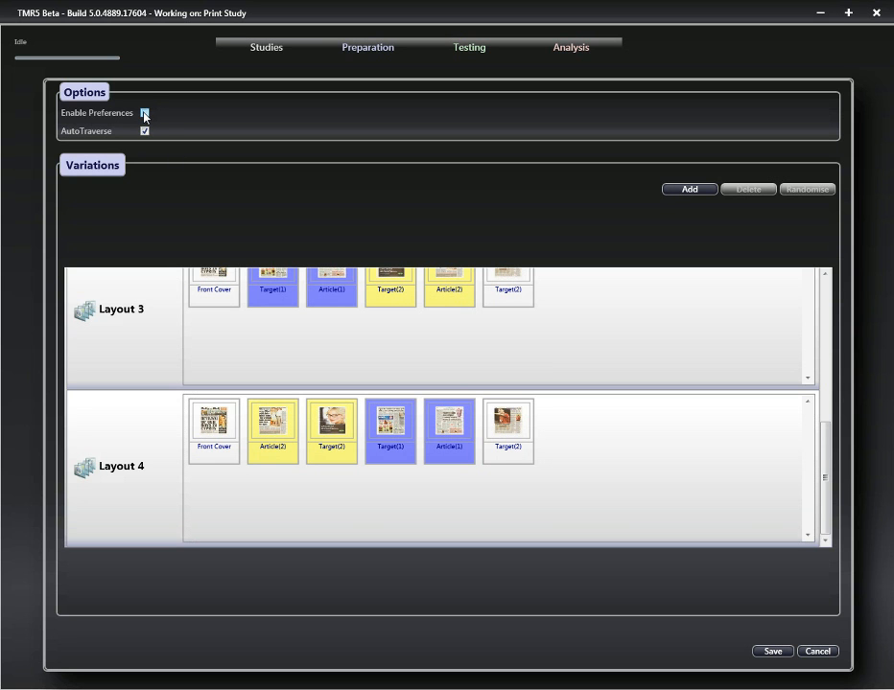
left_click(145, 132)
left_click_drag(828, 453, 828, 318)
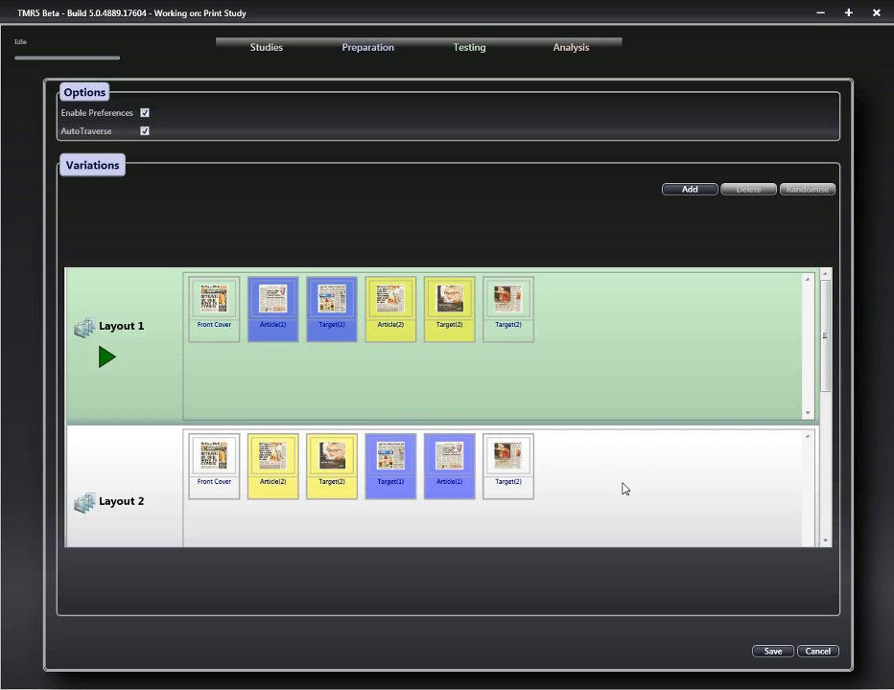
left_click(614, 489)
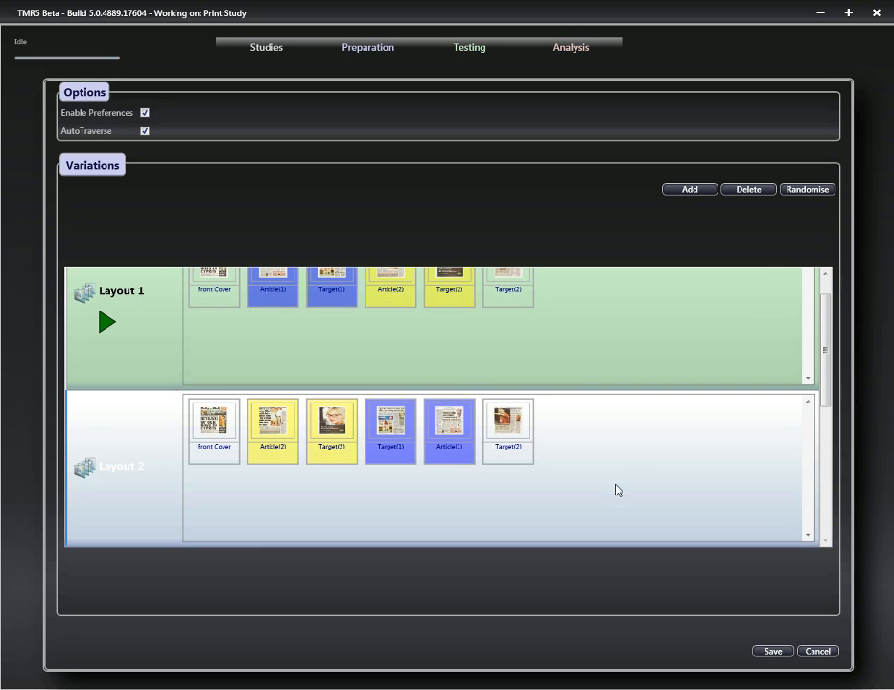
left_click_drag(820, 353, 825, 414)
left_click_drag(828, 365, 839, 305)
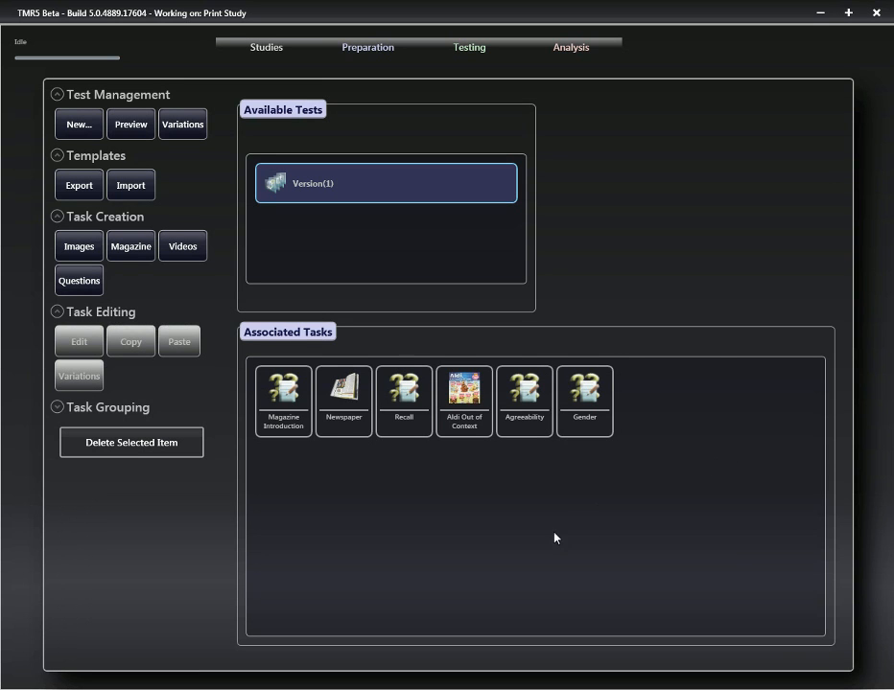
Review and save the variations of the Magazine Introduction and Recall tasks, keeping their existing layouts
left_click(283, 395)
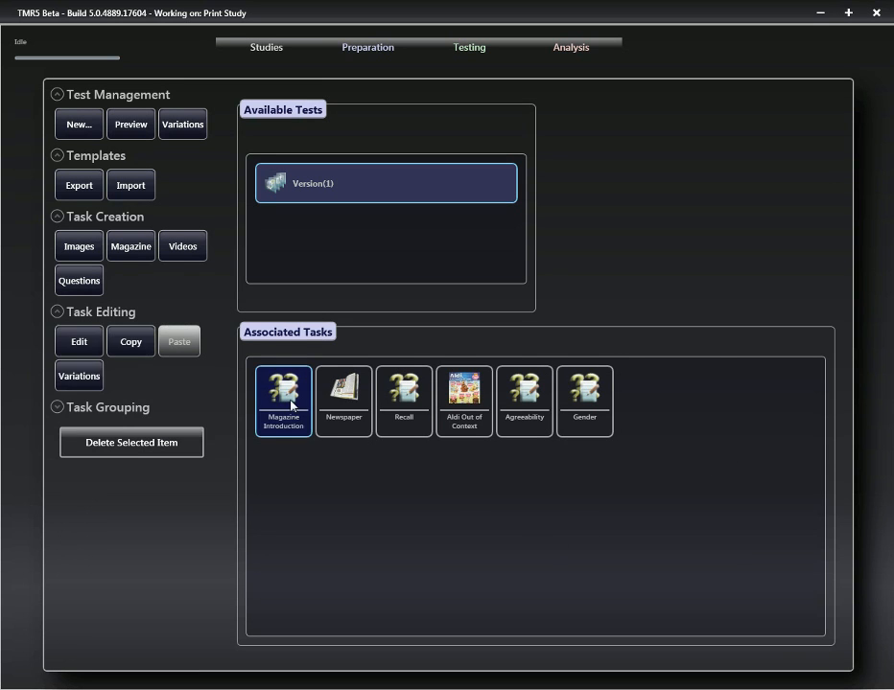
left_click(76, 377)
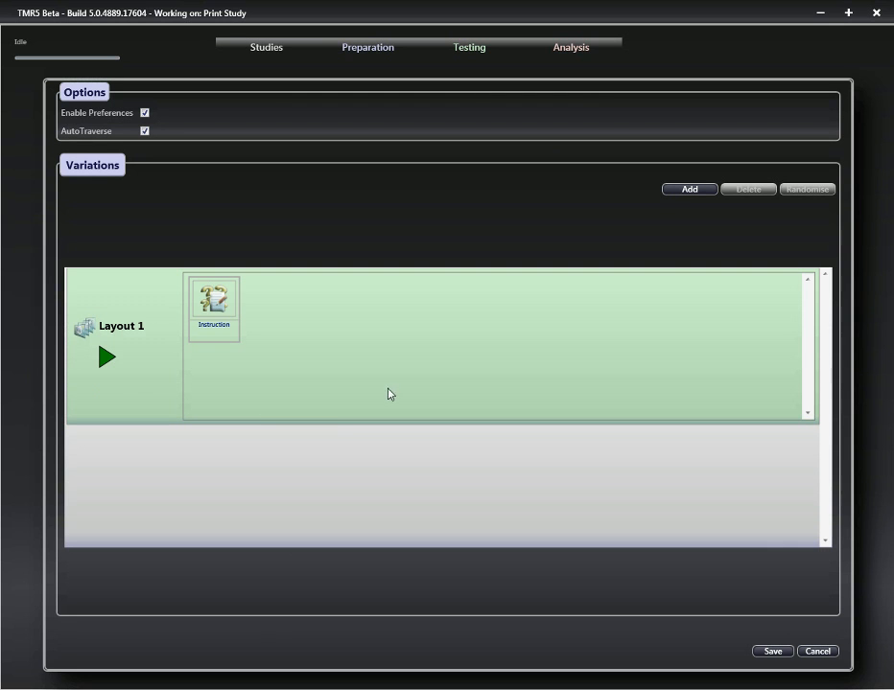
left_click(773, 654)
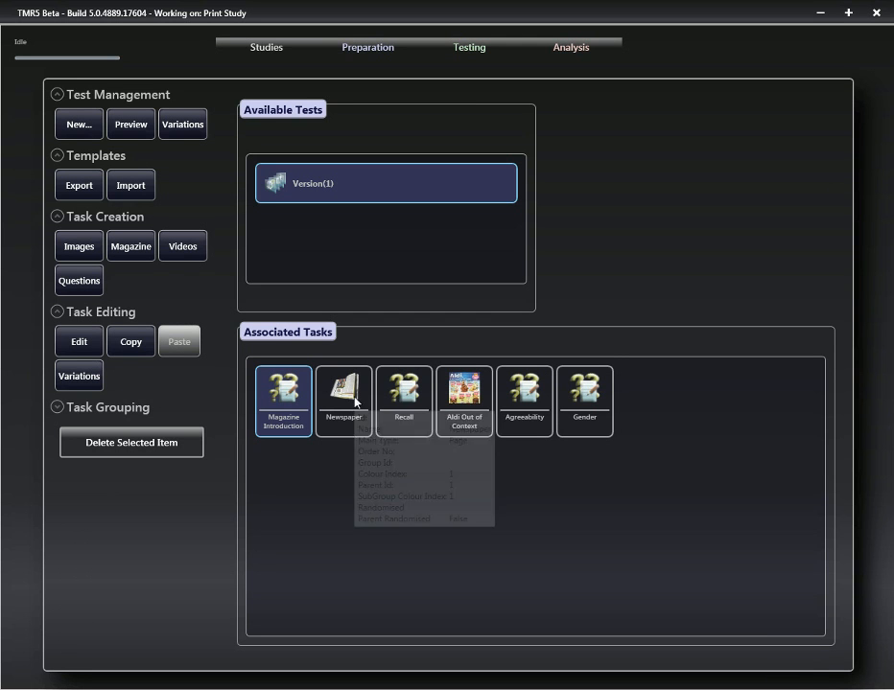
left_click(412, 401)
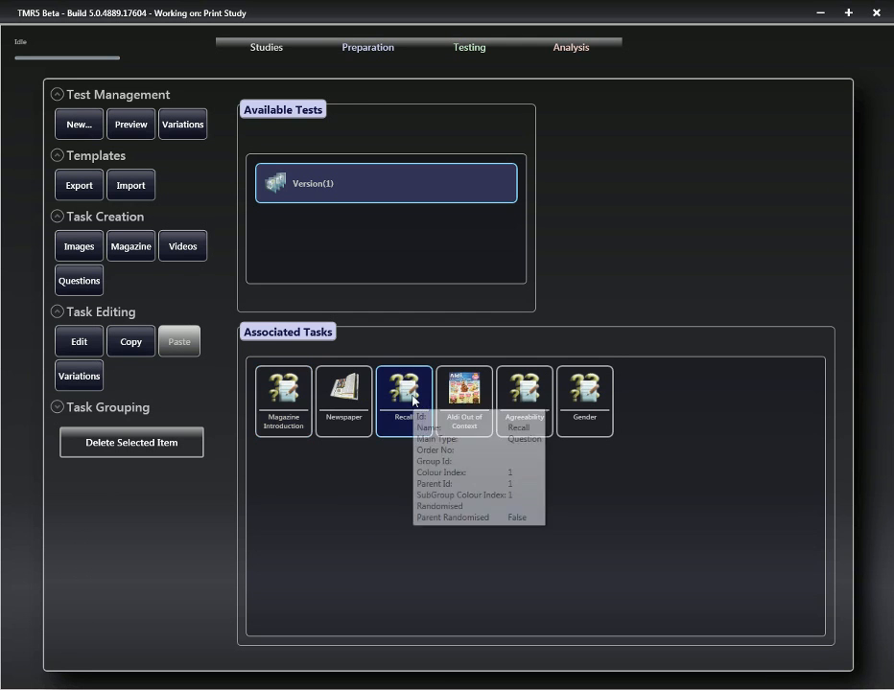
left_click(79, 376)
left_click(773, 652)
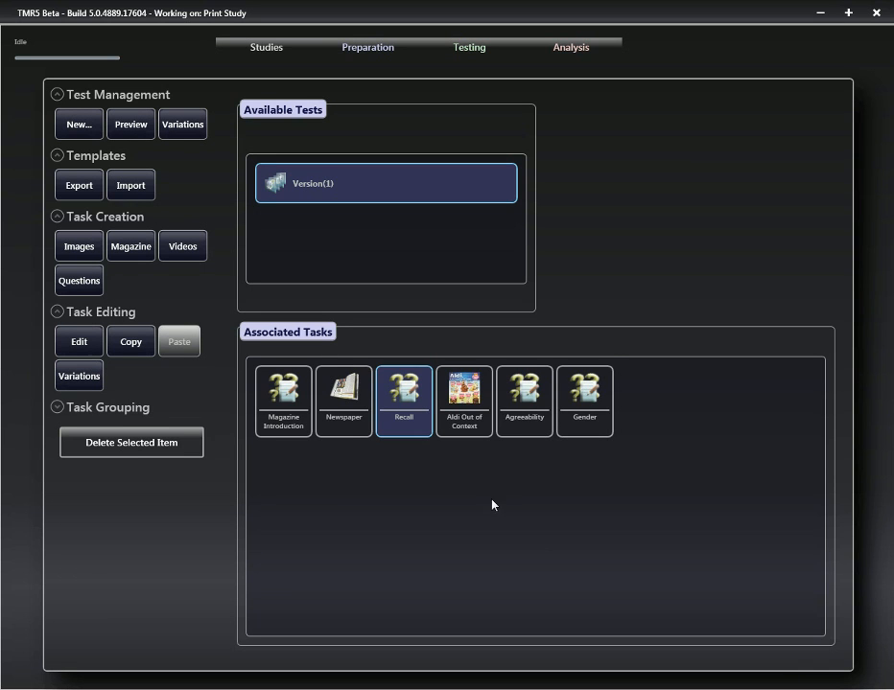
Review and save the variations of the Agreeability and Gender tasks without editing their layouts
left_click(526, 397)
left_click(78, 376)
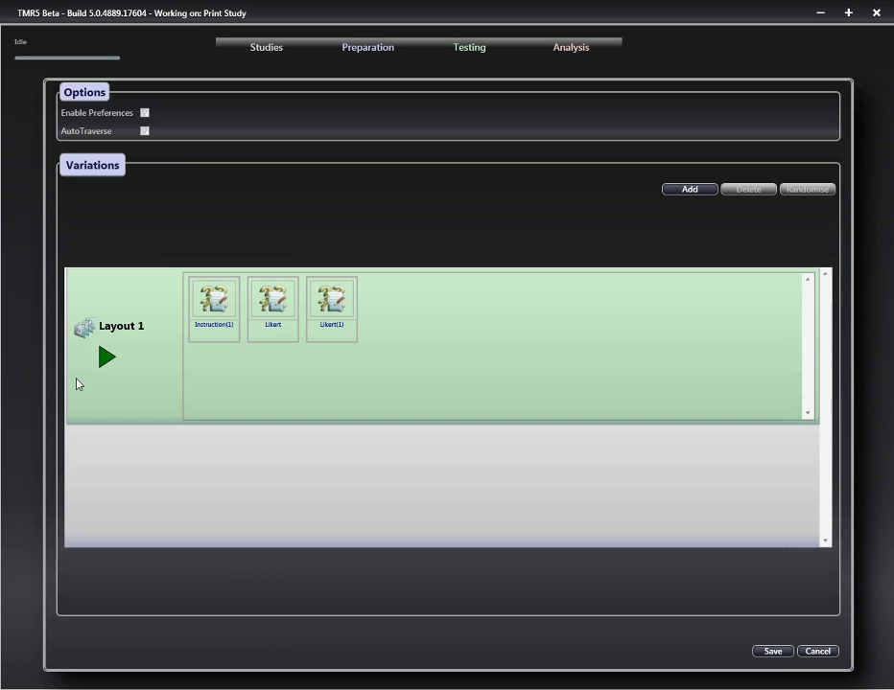
left_click(773, 652)
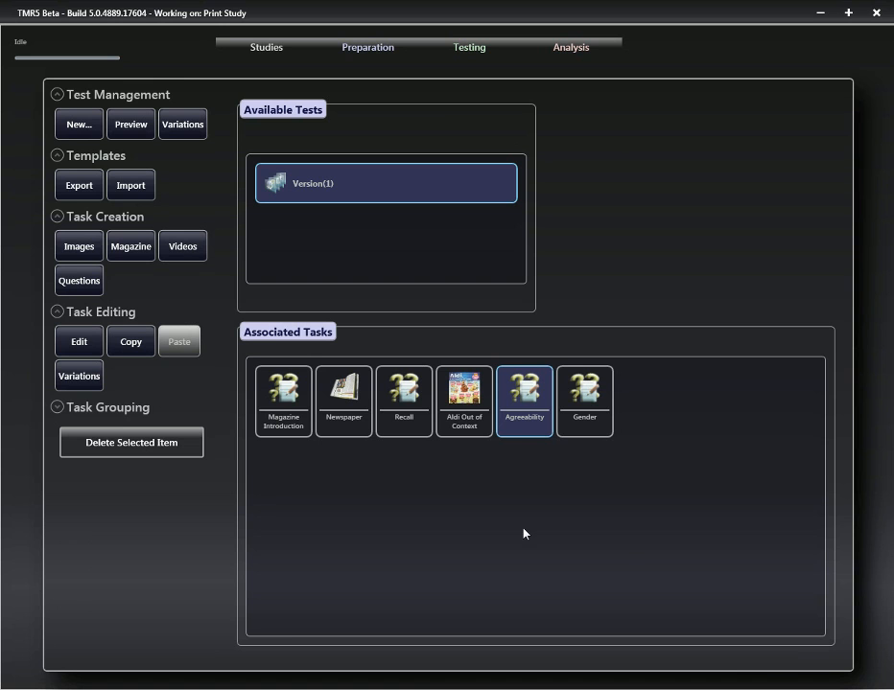
left_click(581, 405)
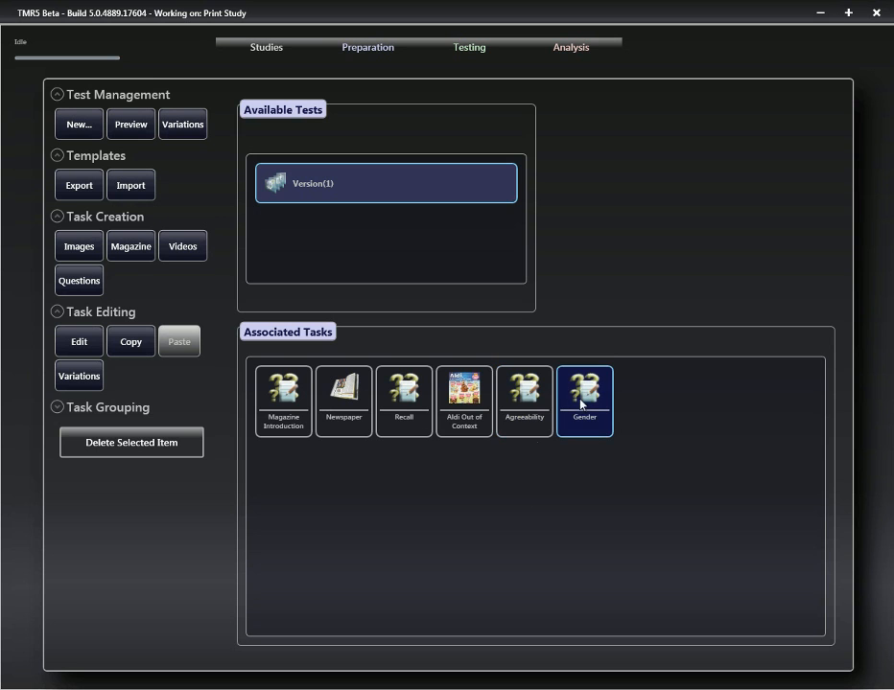
left_click(77, 375)
left_click(769, 652)
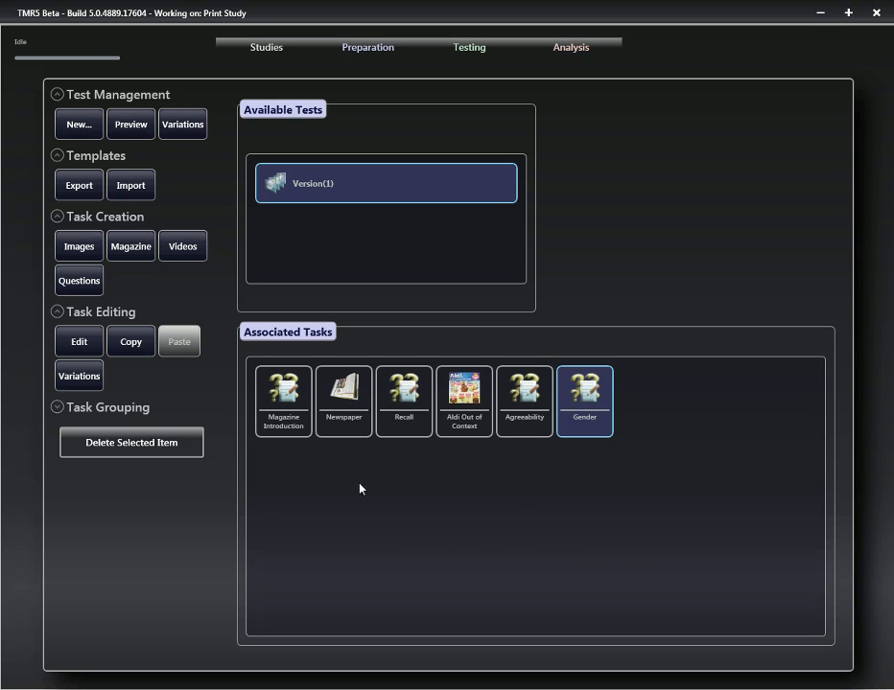
Preview the Newspaper task twice, paging through the spreads to compare the page order between layouts
left_click(339, 403)
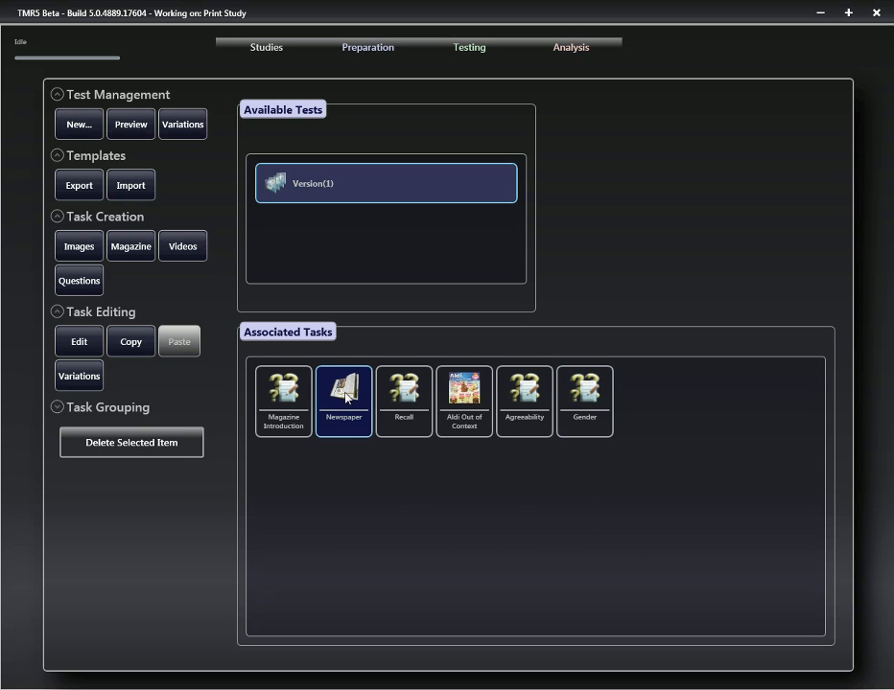
left_click(133, 125)
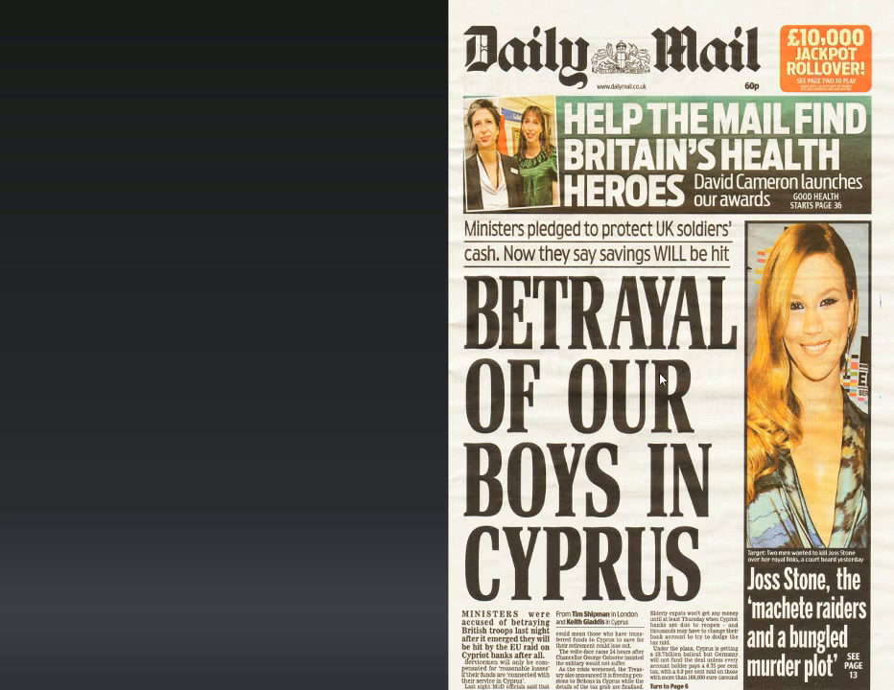
left_click(660, 375)
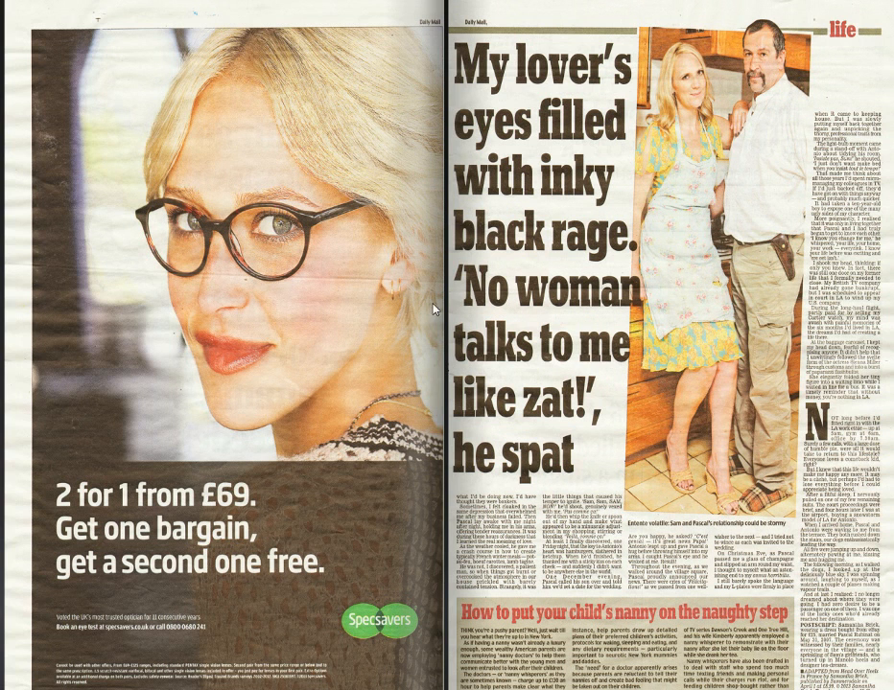
left_click(613, 405)
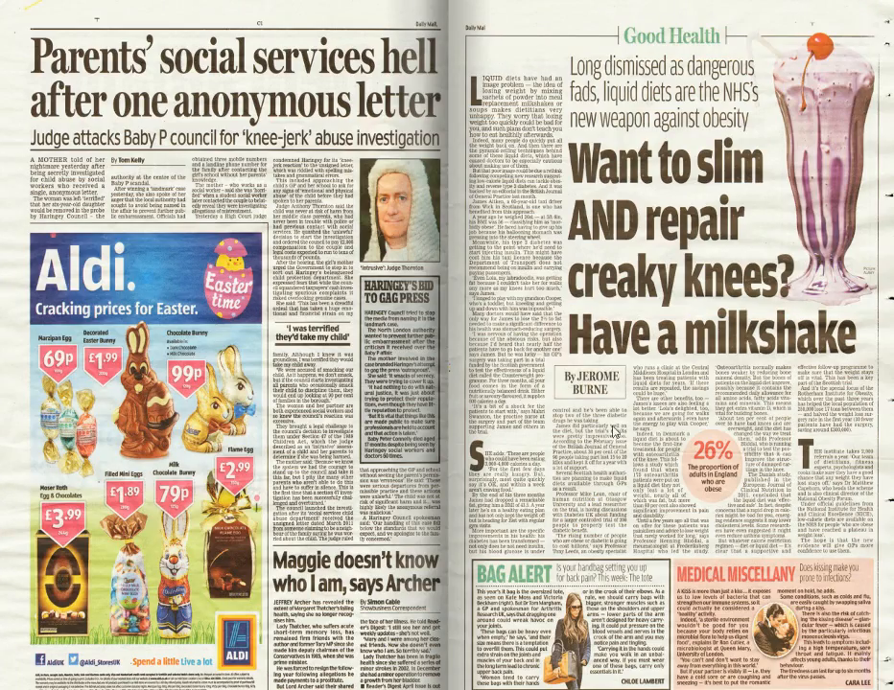
left_click(617, 427)
left_click(617, 432)
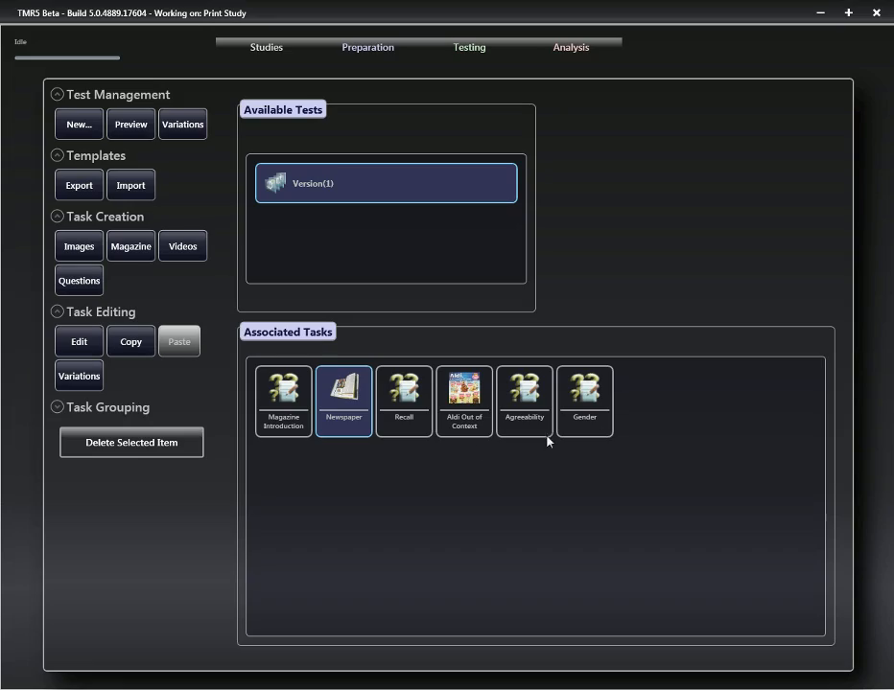
left_click(130, 124)
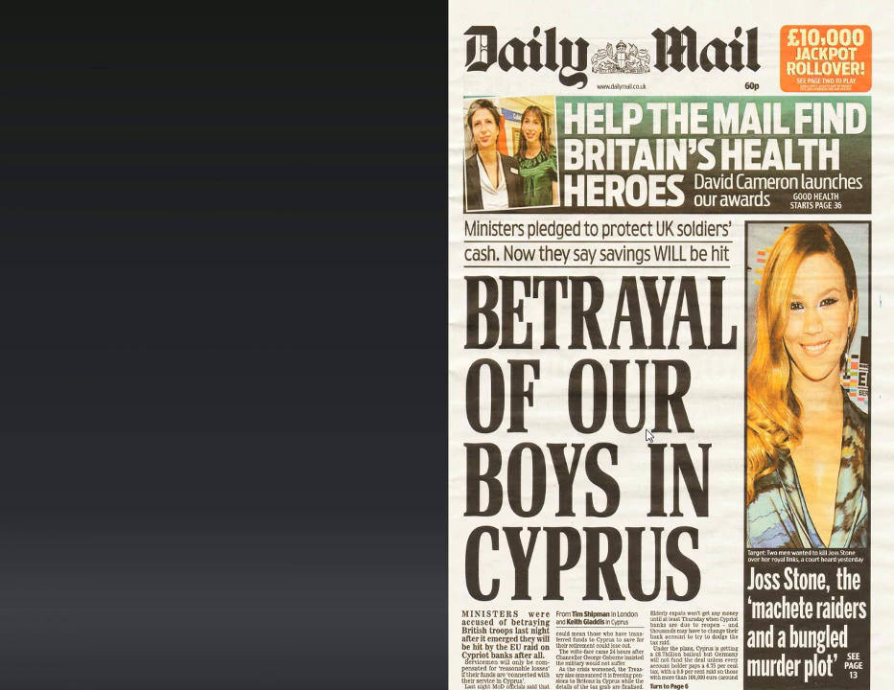
left_click(644, 435)
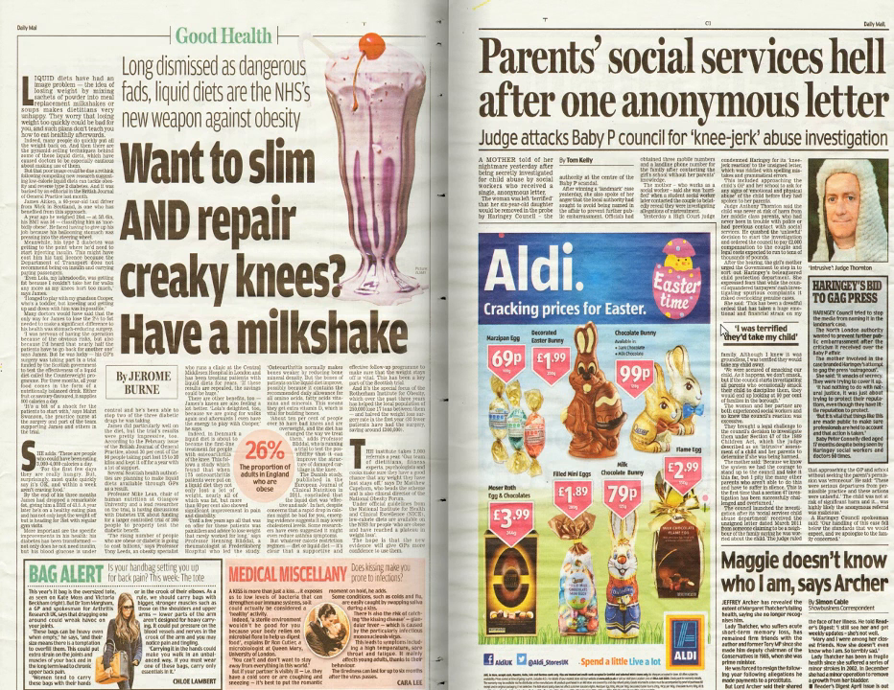
left_click(721, 342)
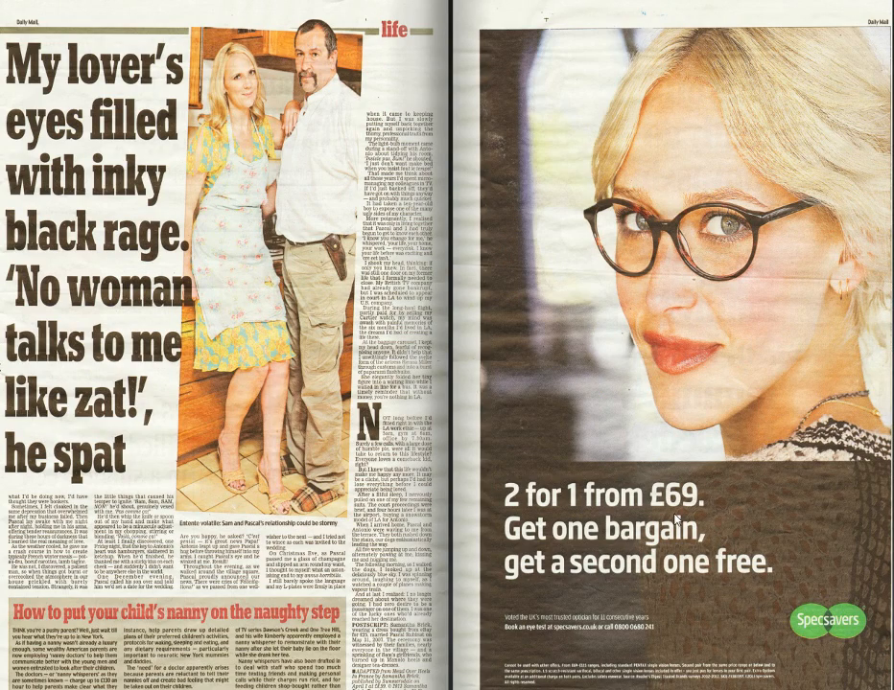
key("Escape")
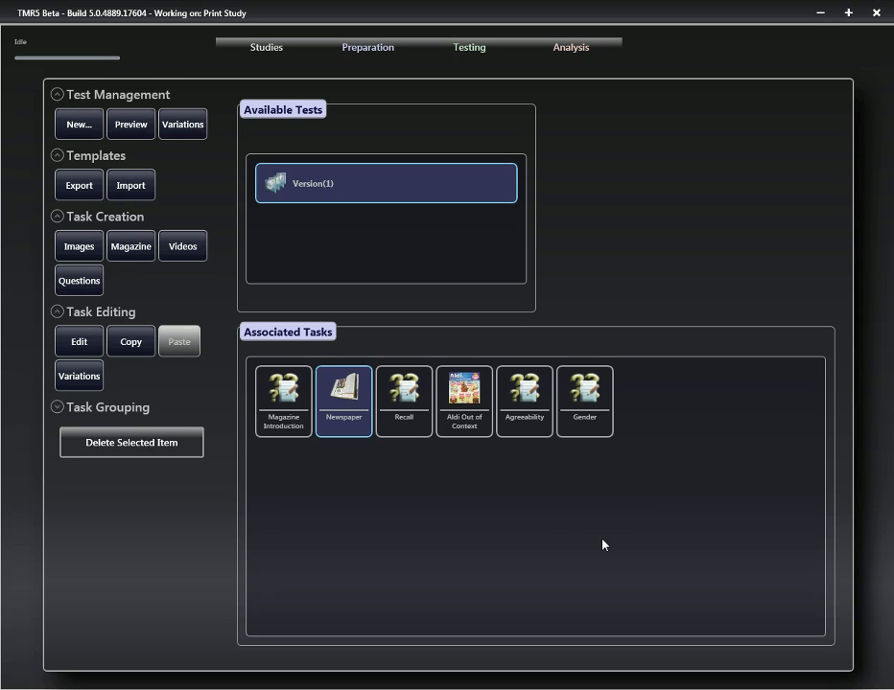
Group the Newspaper task with Recall, and group Aldi Out of Context with Agreeability
left_click(57, 407)
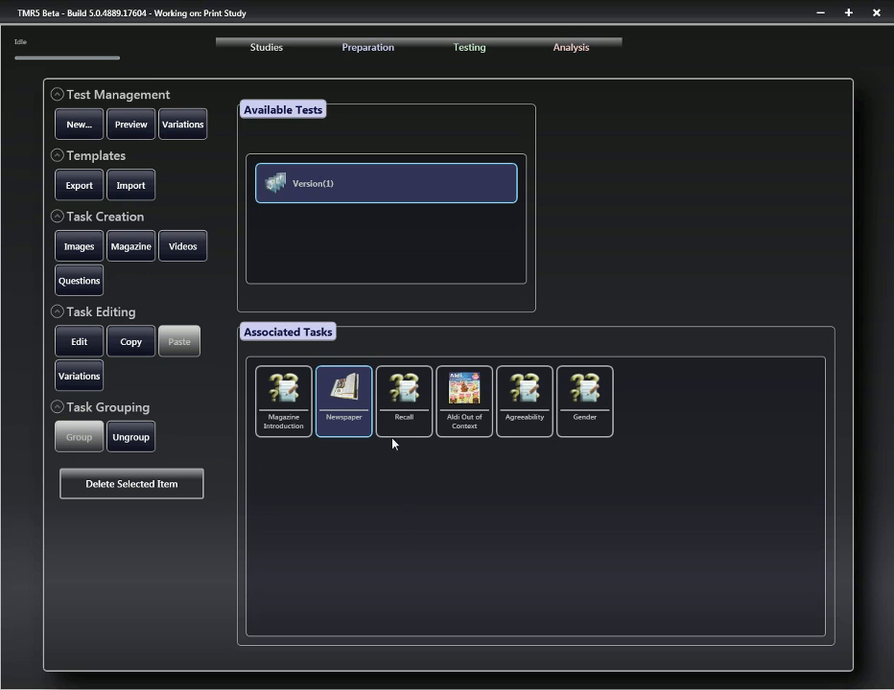
left_click(344, 388)
left_click(407, 401, "ctrl")
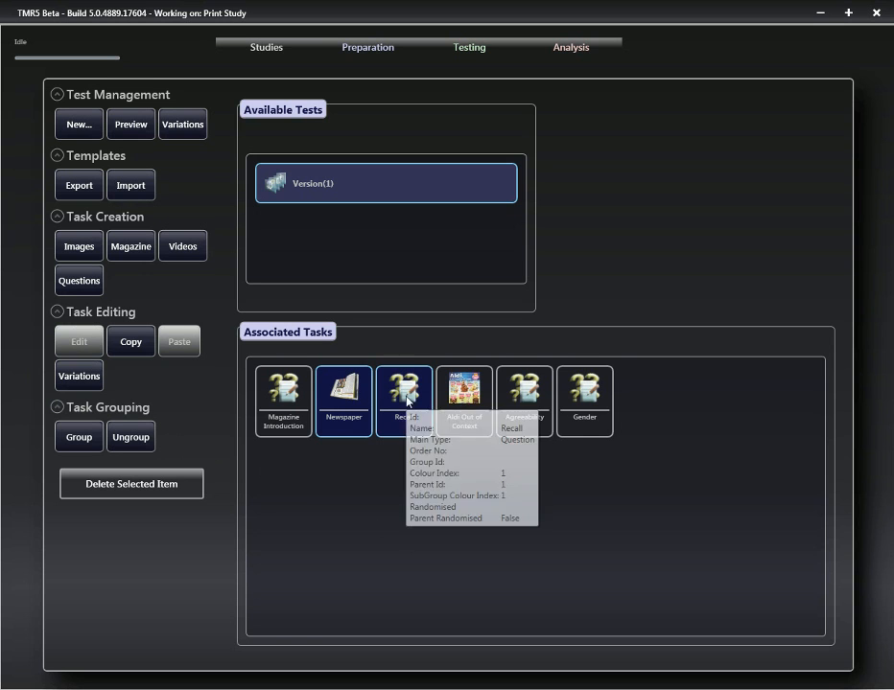
left_click(79, 439)
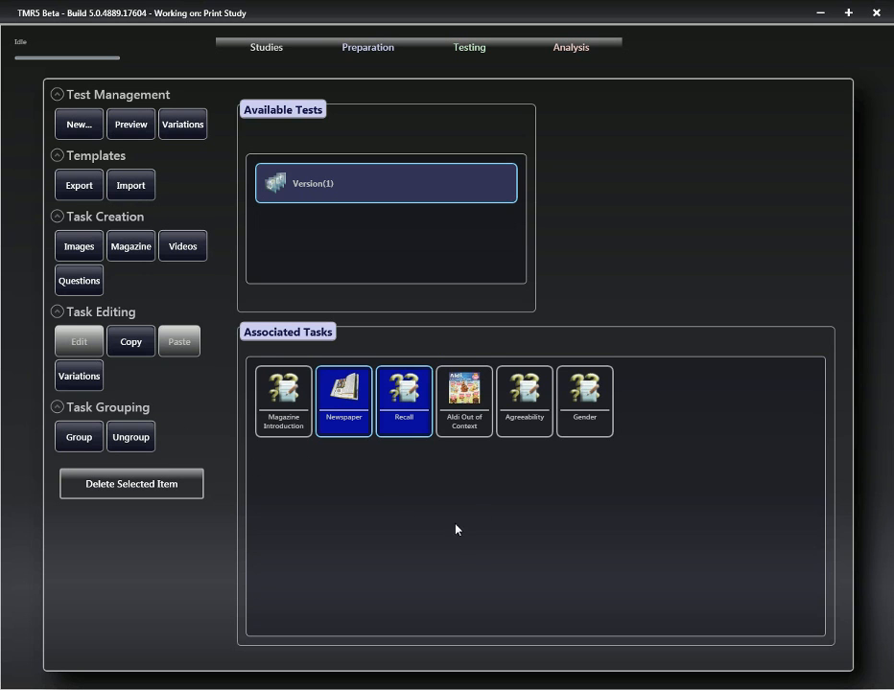
left_click(525, 431, "ctrl")
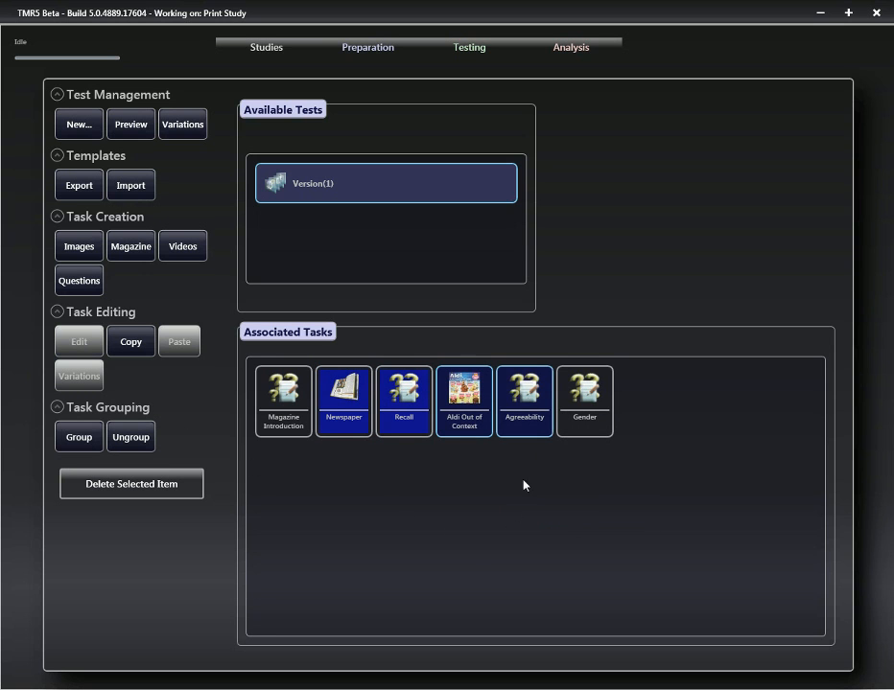
left_click(70, 440)
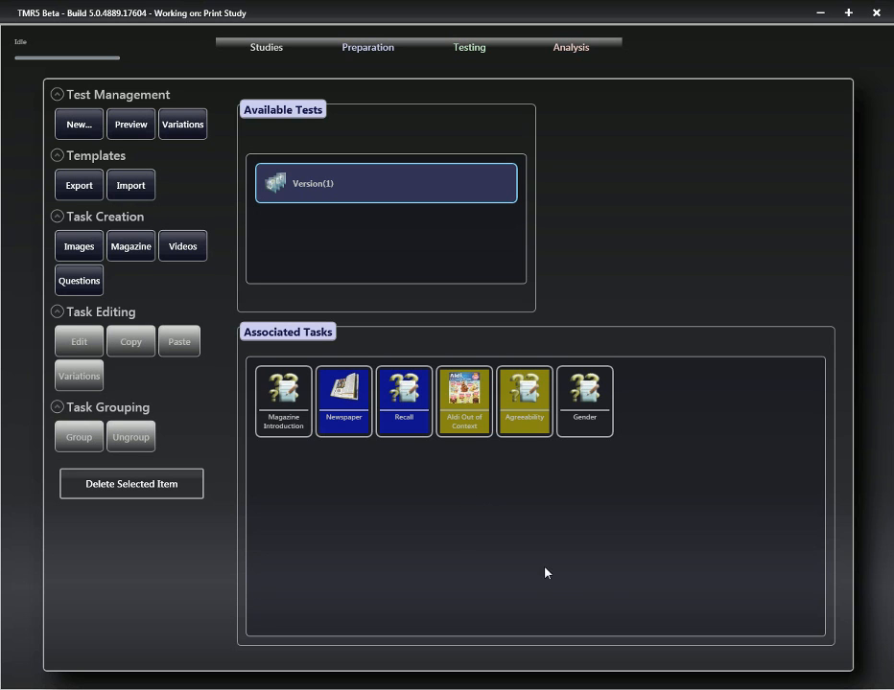
Check the randomisation options available for the grouped Agreeability task
right_click(527, 384)
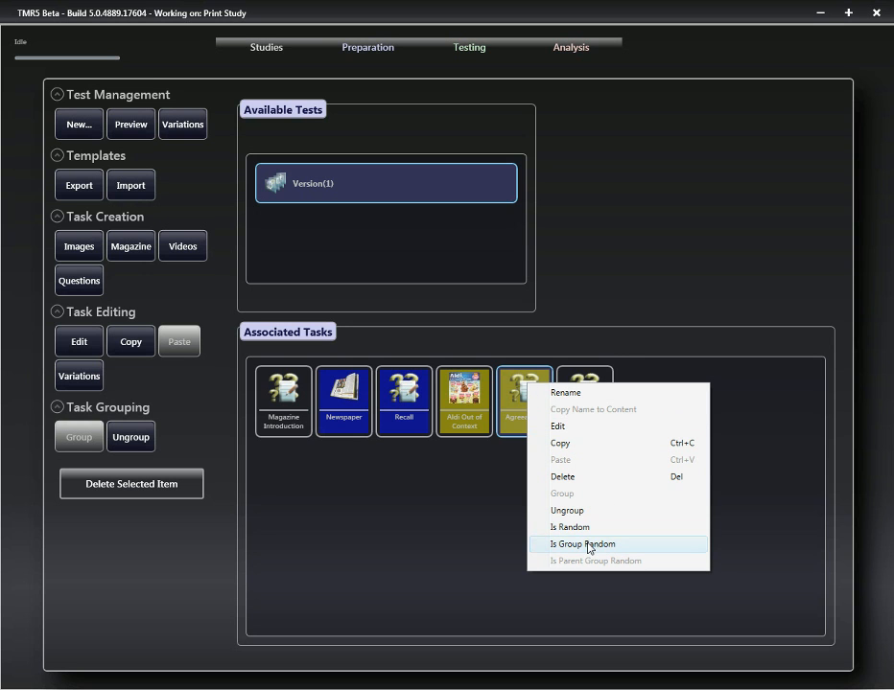
left_click(475, 498)
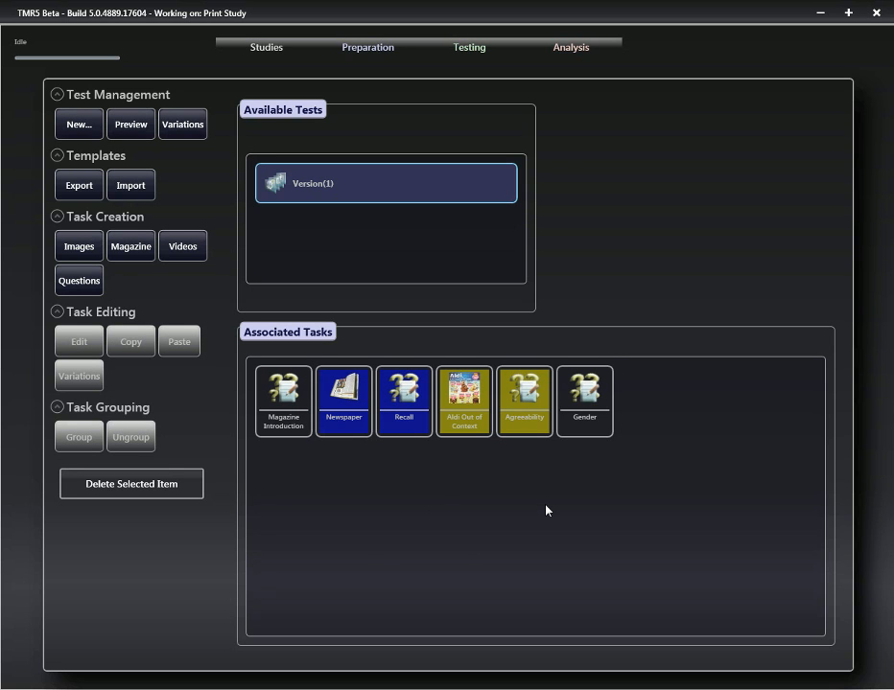
left_click(517, 414)
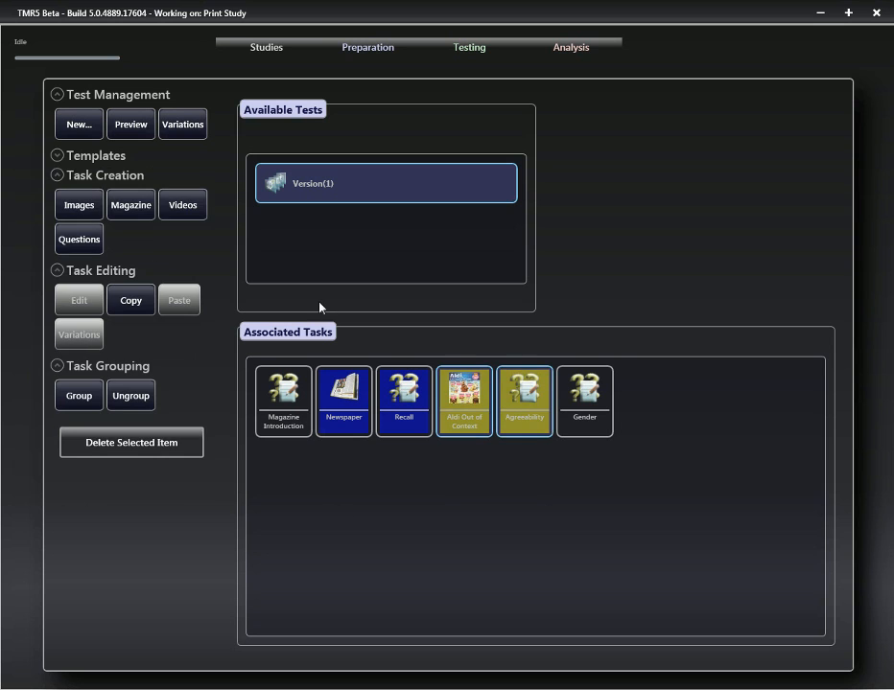
left_click(58, 156)
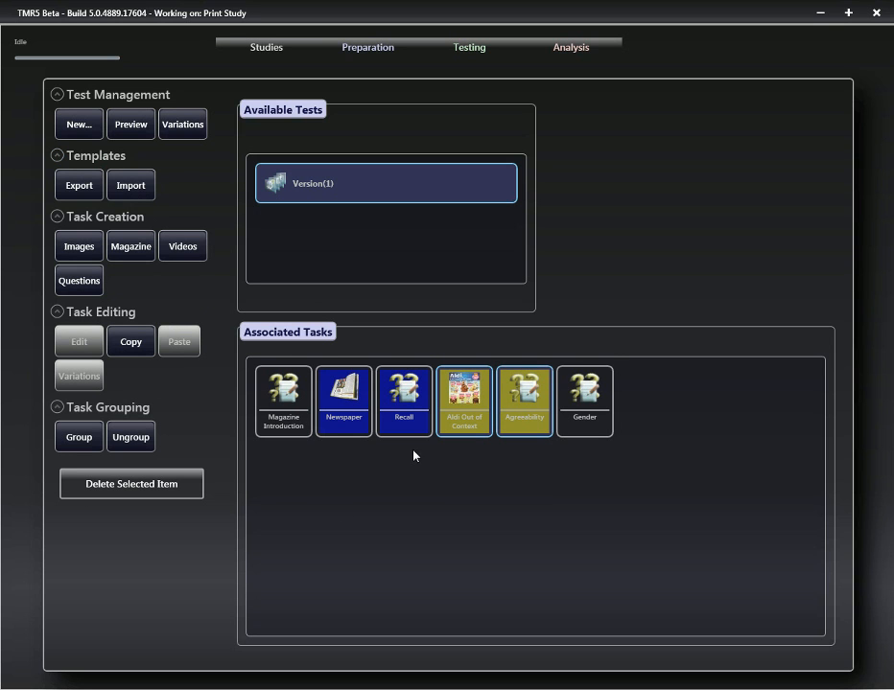
mouse_move(366, 381)
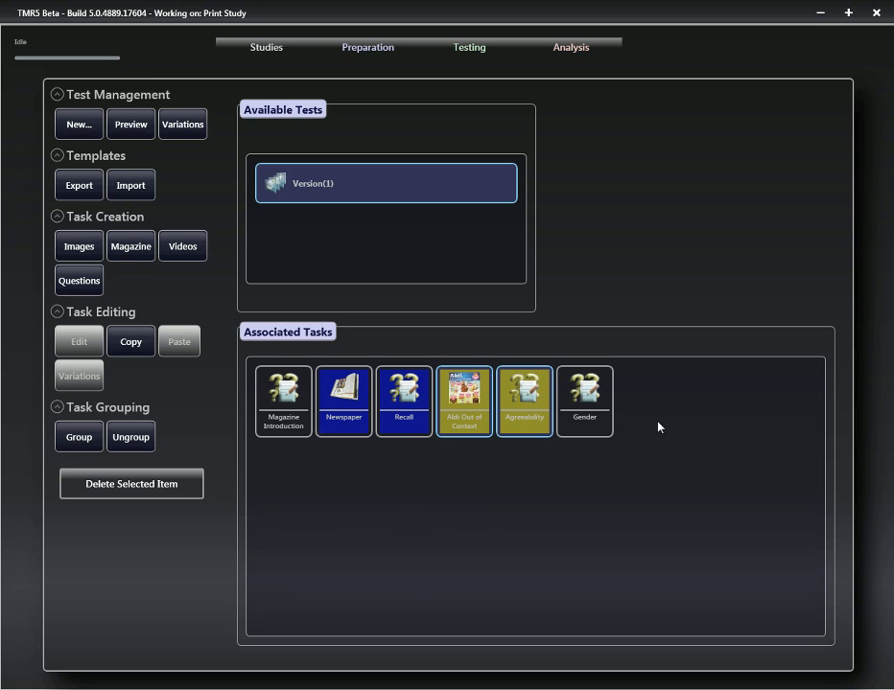